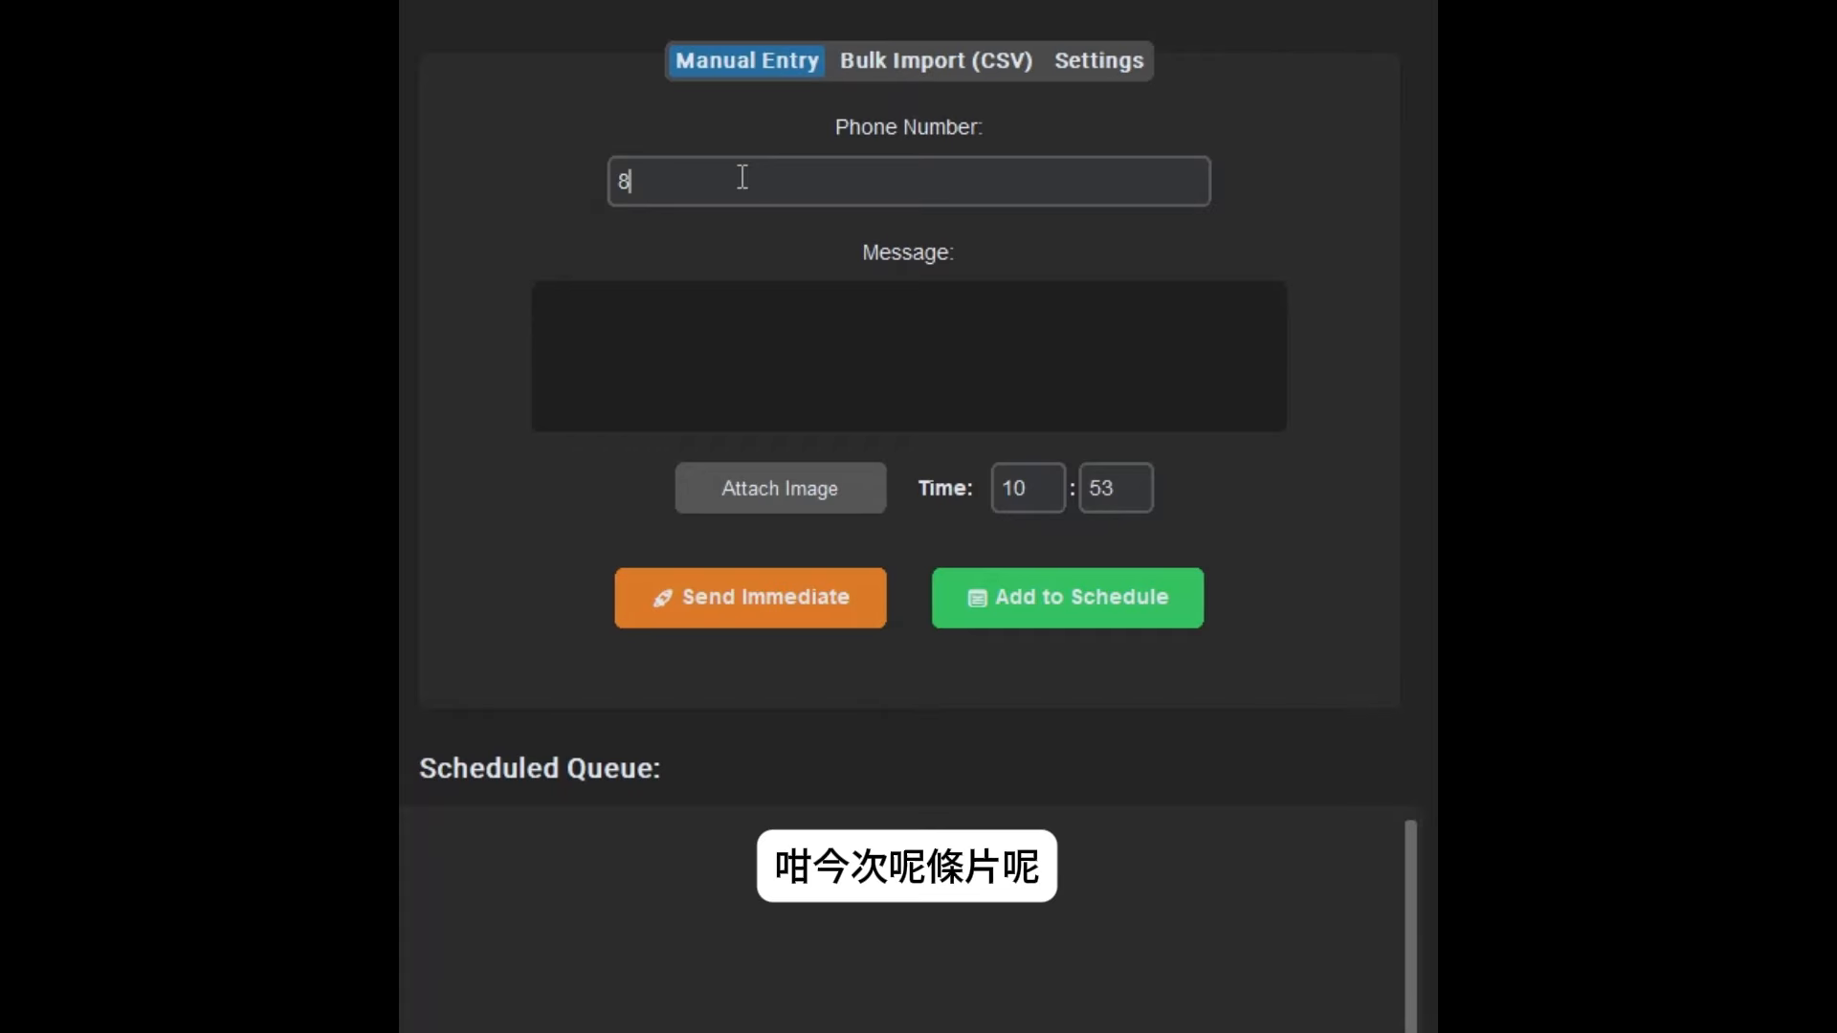
Step: Enter the recipient's phone number and write the message "Please come at 13:15"
{"action": "type", "text": "576"}
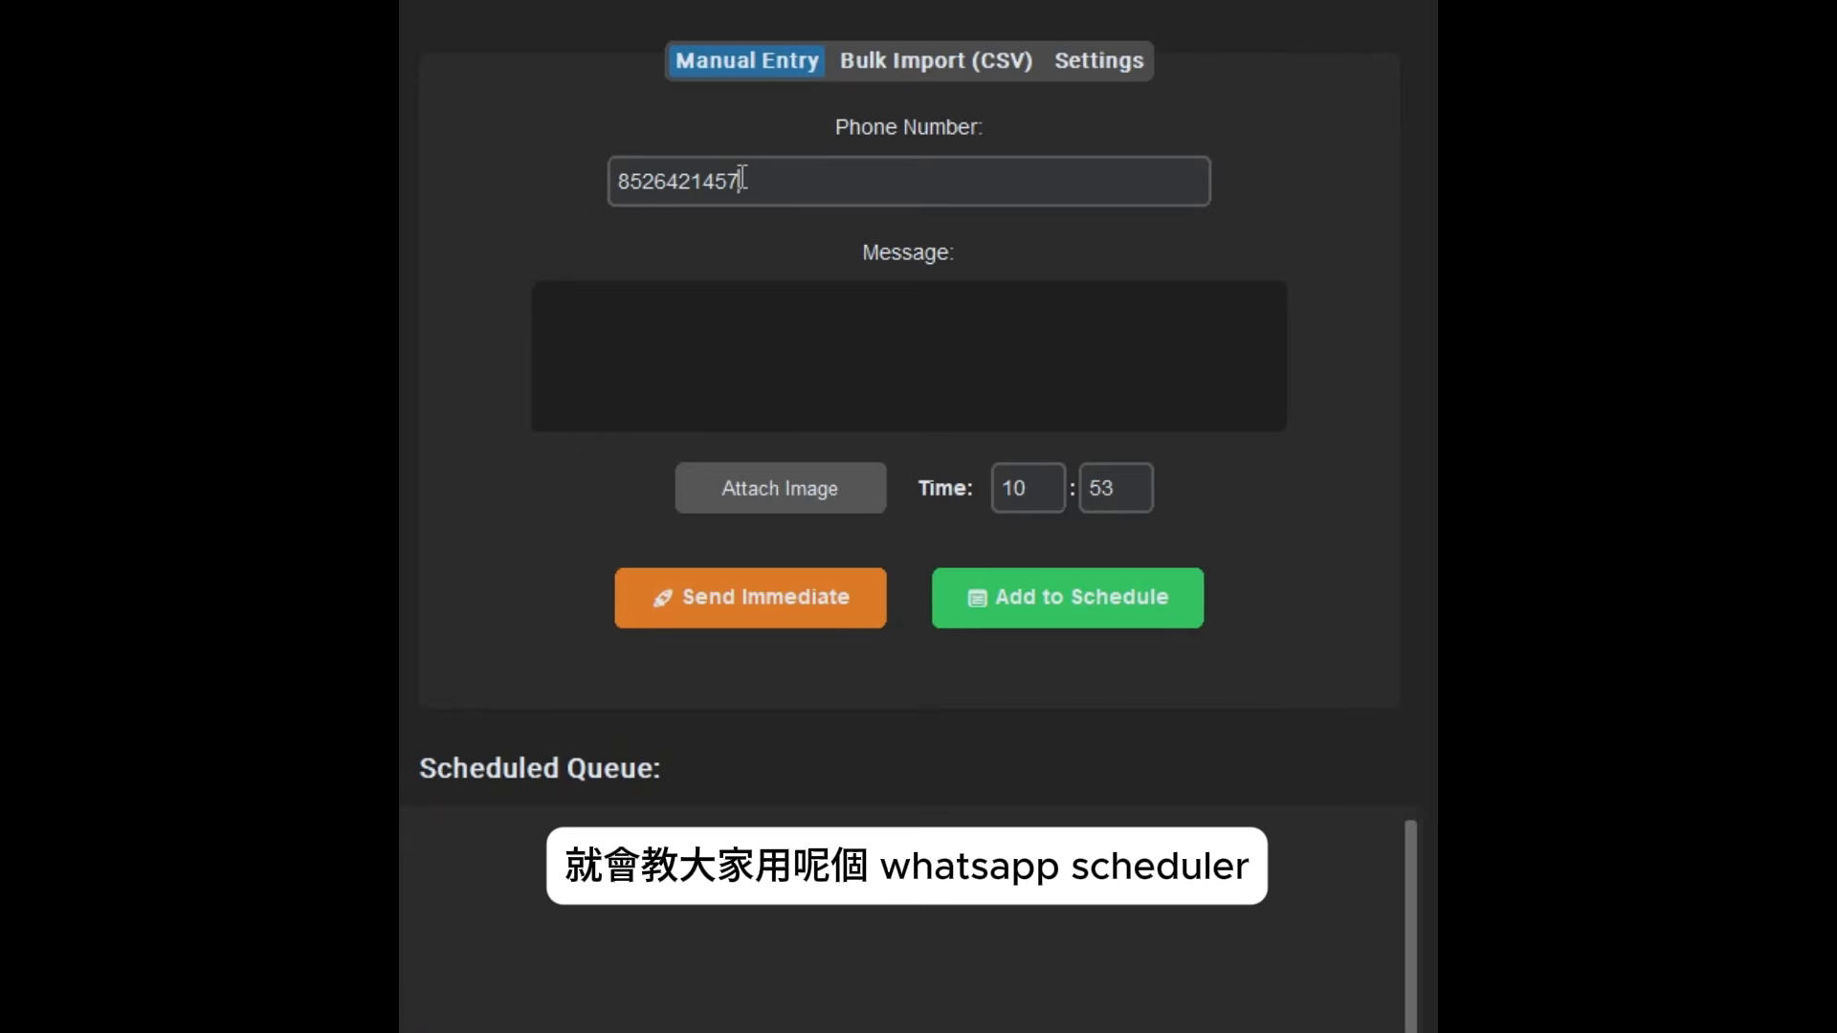
{"action": "left_click", "coordinate": [733, 363]}
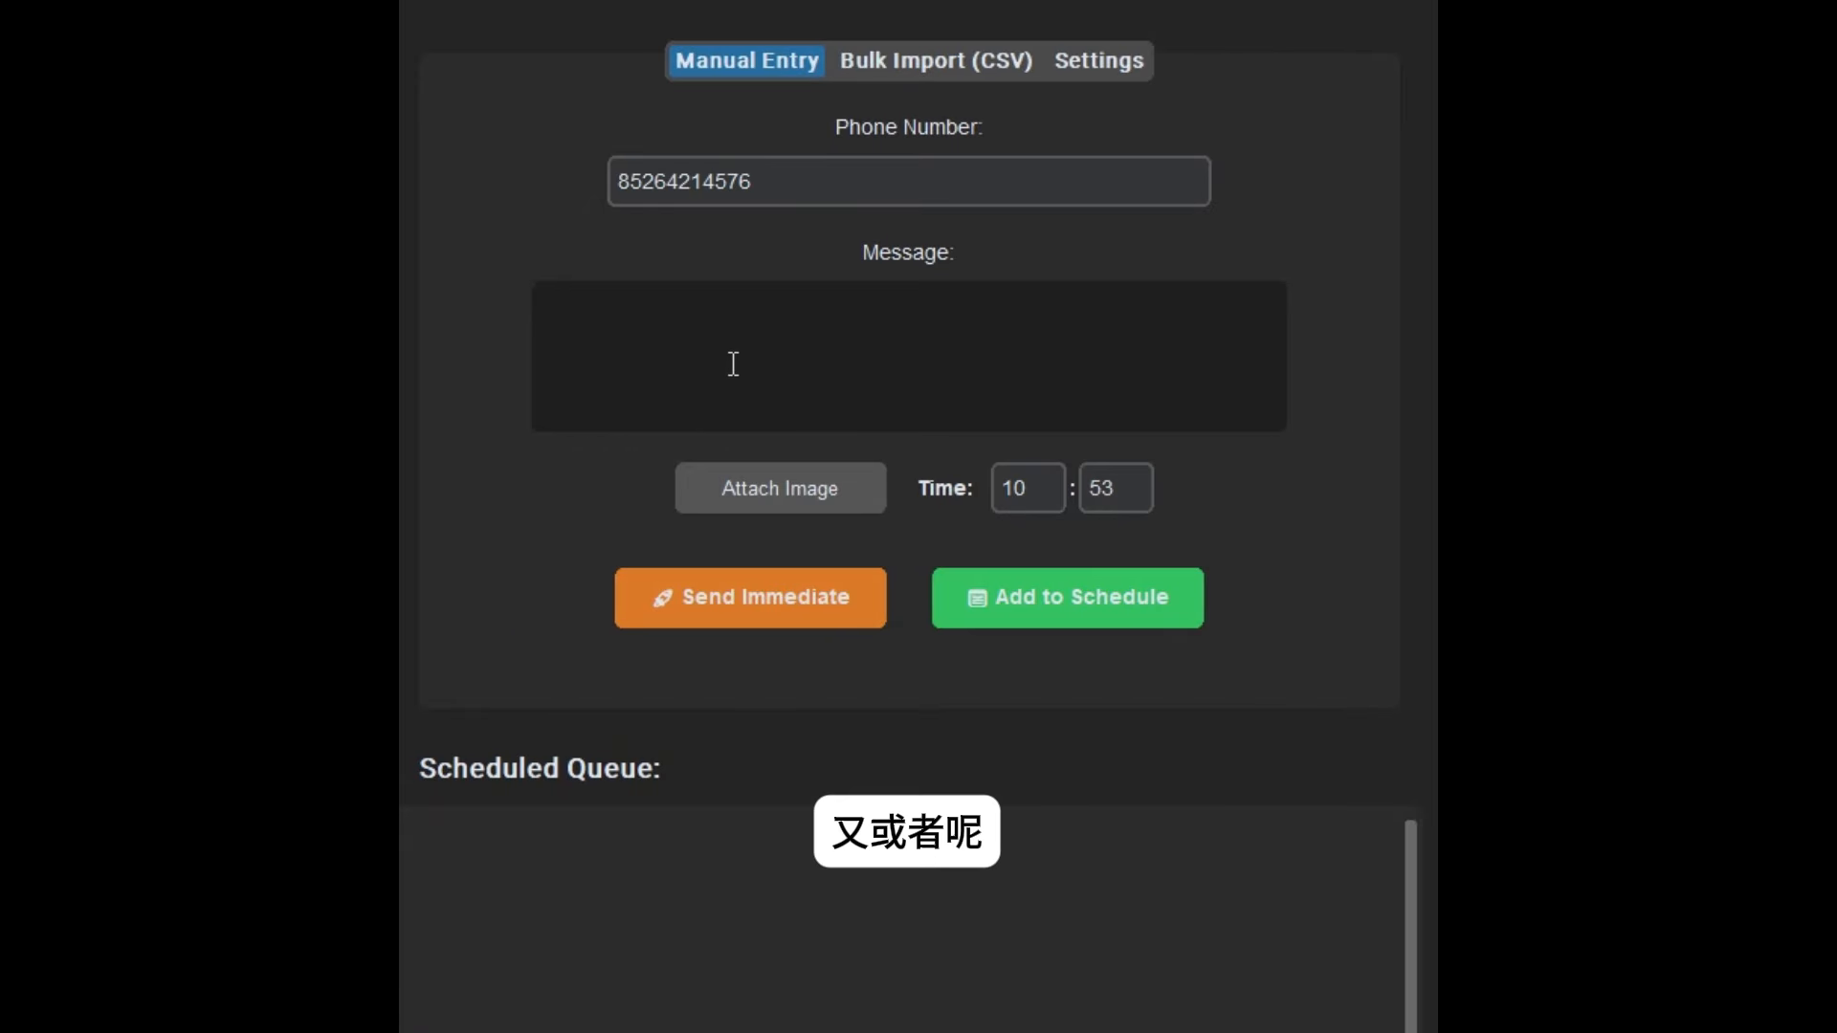
{"action": "type", "text": "Please come at 13:15"}
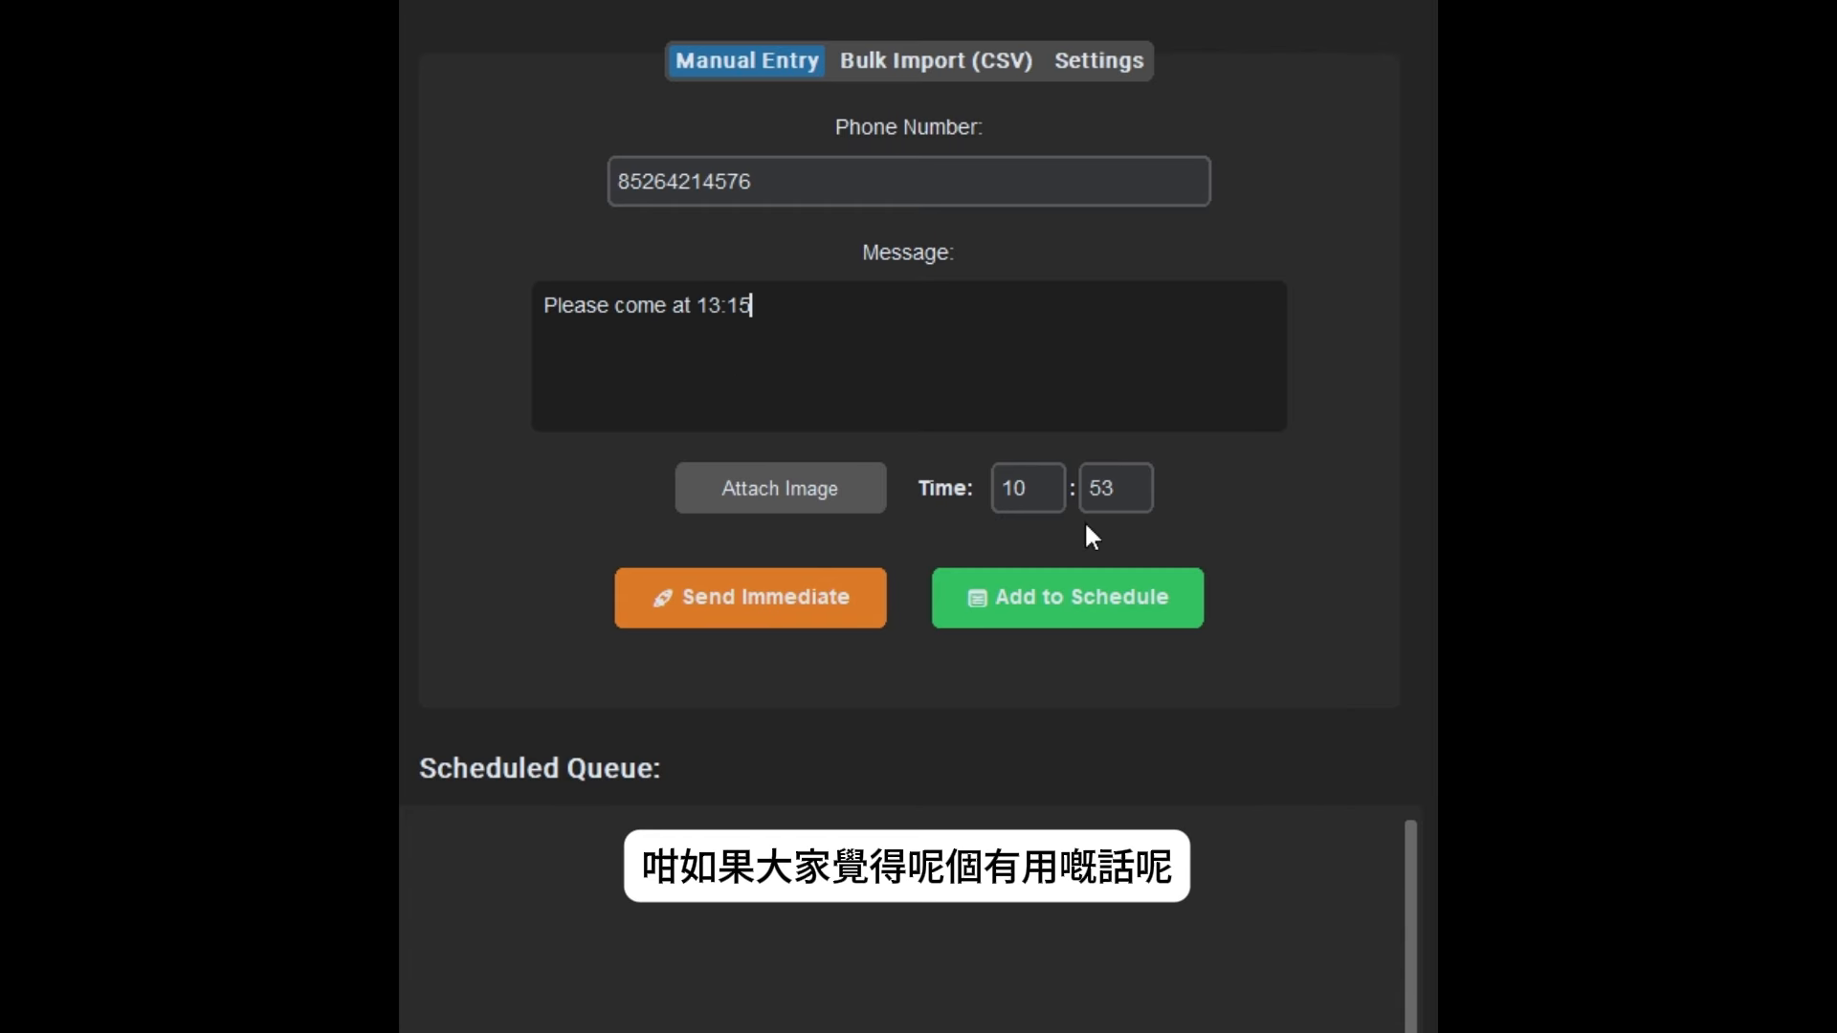
Step: Set the sending time to 13:00 and add the message to the schedule
{"action": "double_click", "coordinate": [995, 488]}
{"action": "type", "text": "13"}
{"action": "key", "text": "Tab"}
{"action": "type", "text": "00"}
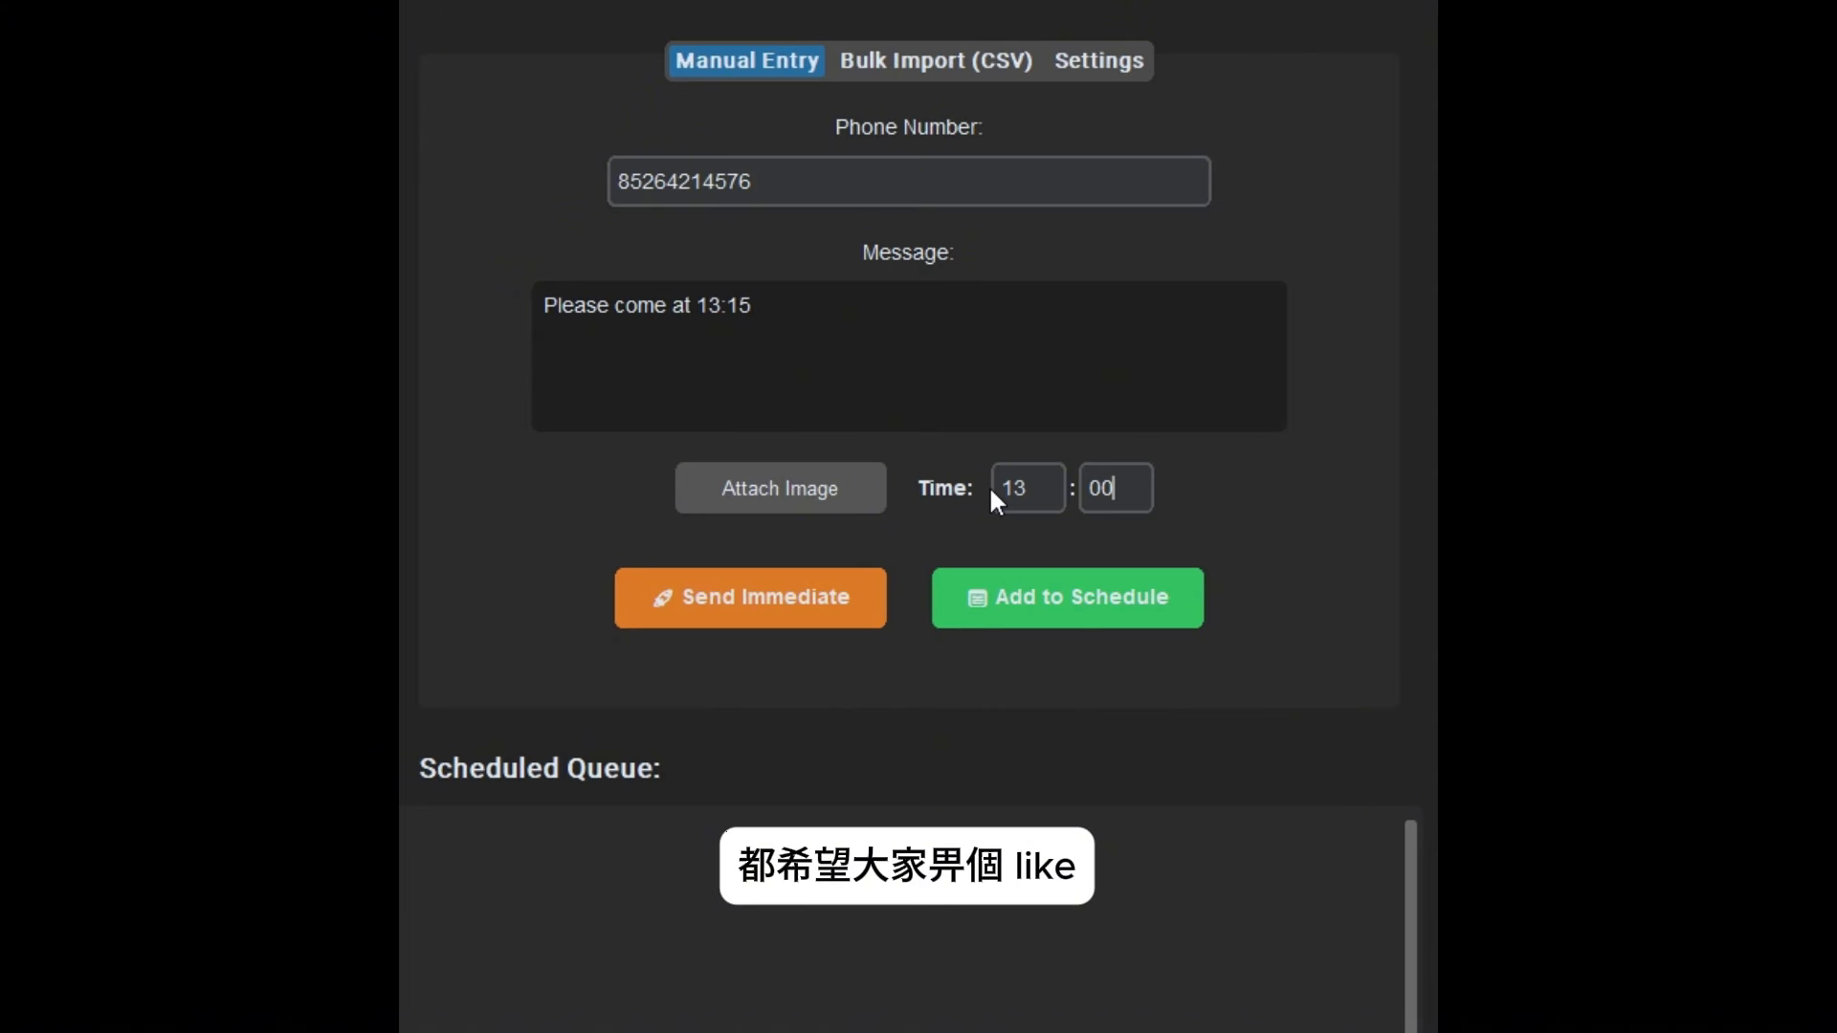
{"action": "left_click", "coordinate": [1033, 603]}
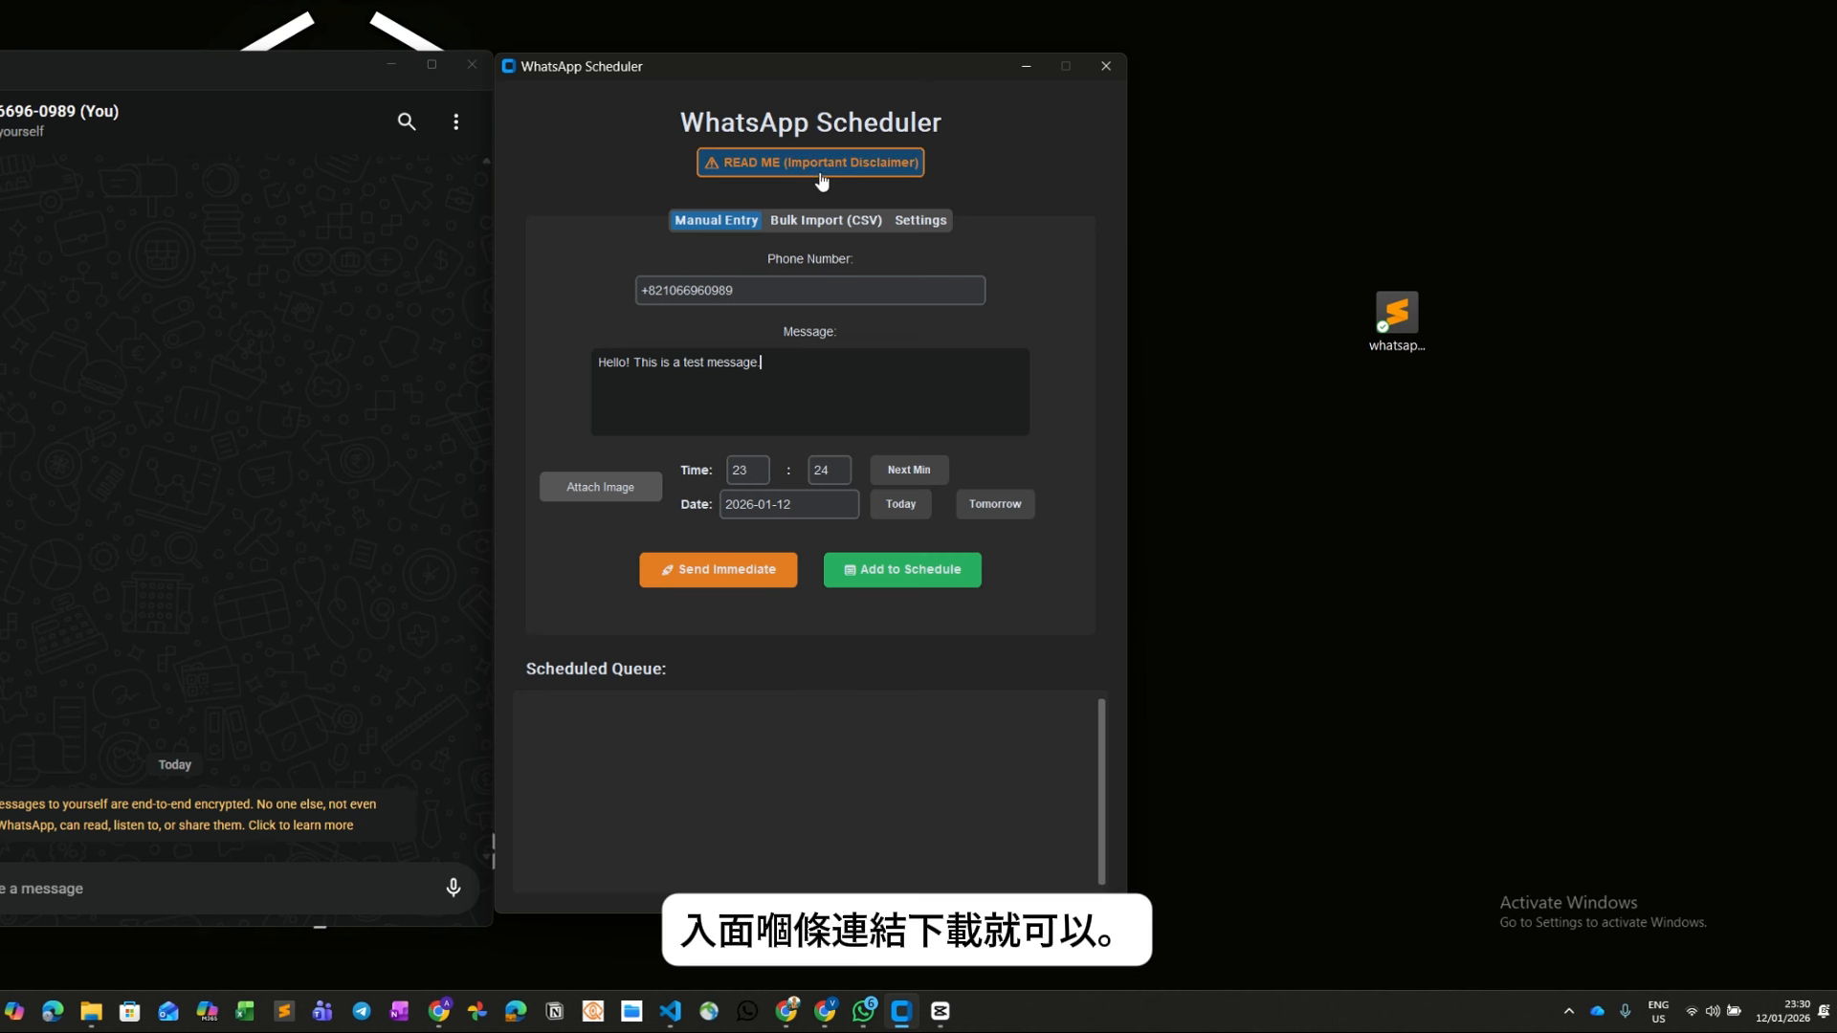
Step: Read the important disclaimer and dismiss it
{"action": "left_click", "coordinate": [756, 164]}
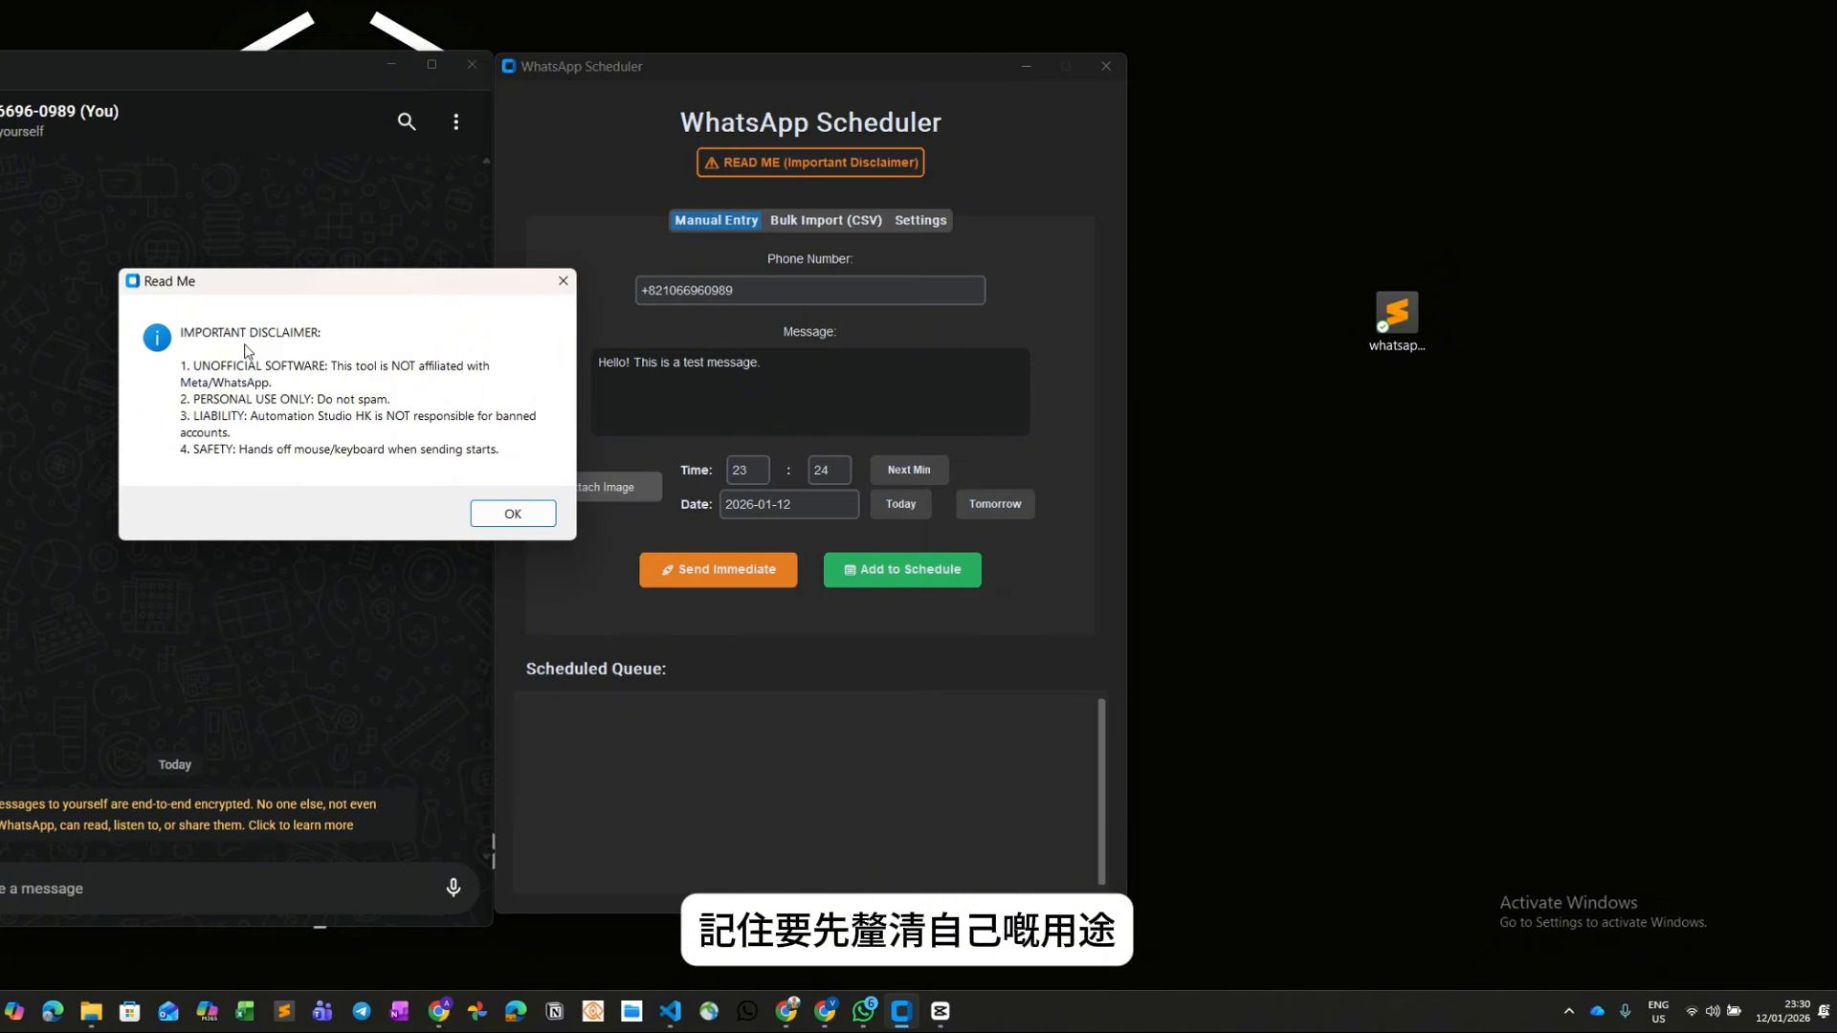
{"action": "left_click", "coordinate": [507, 513]}
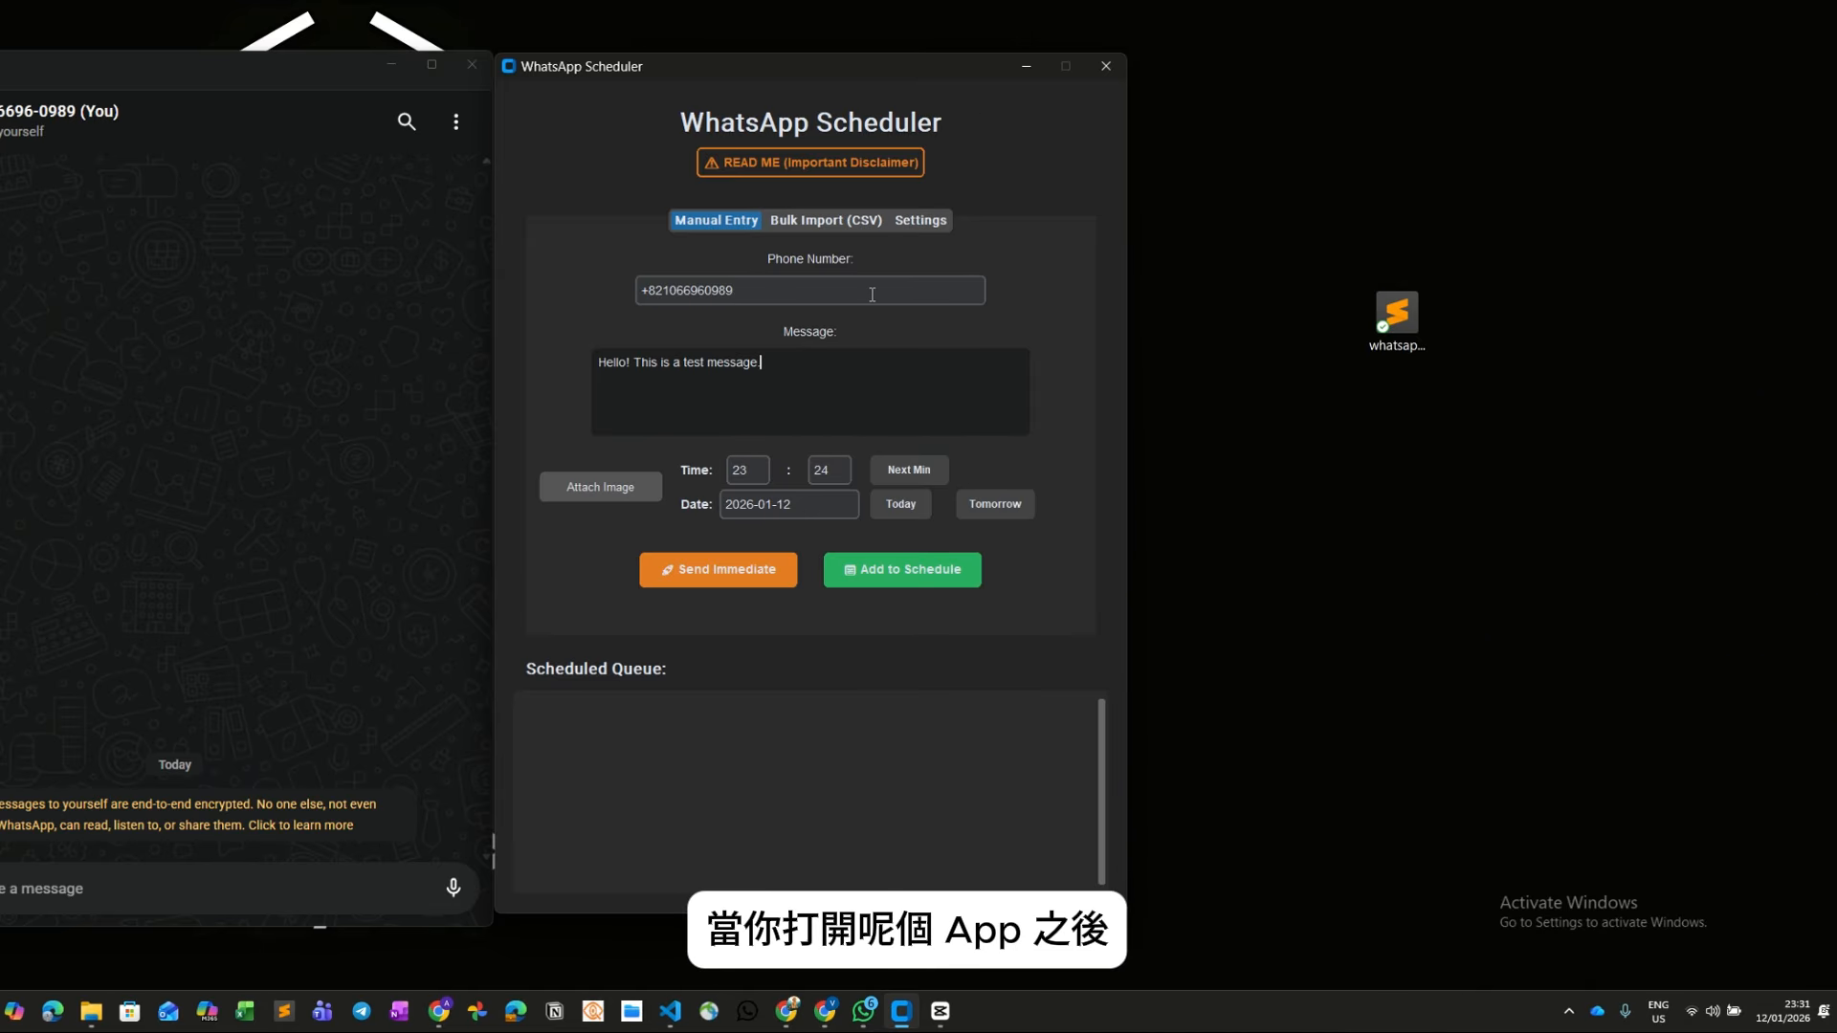
Step: Check the phone number and test message, and send the message immediately, accepting the safety warning
{"action": "left_click_drag", "start_coordinate": [873, 291], "coordinate": [642, 292]}
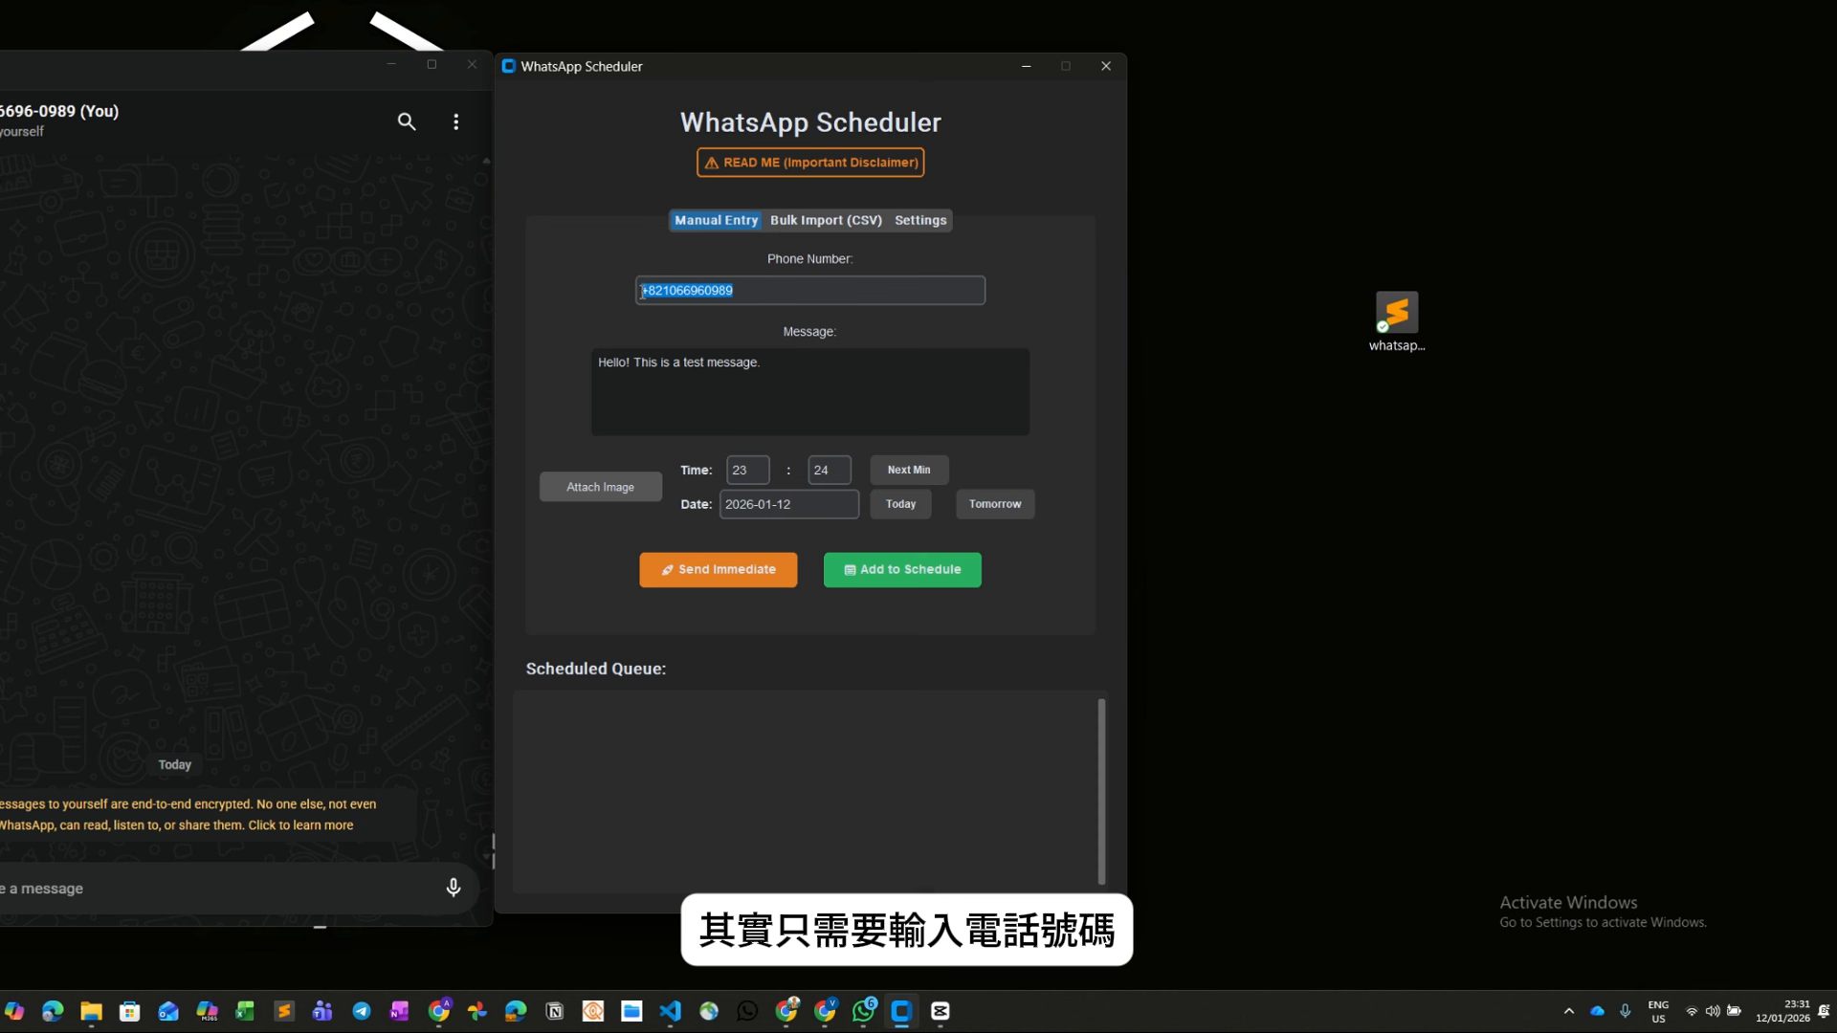
{"action": "left_click", "coordinate": [754, 293]}
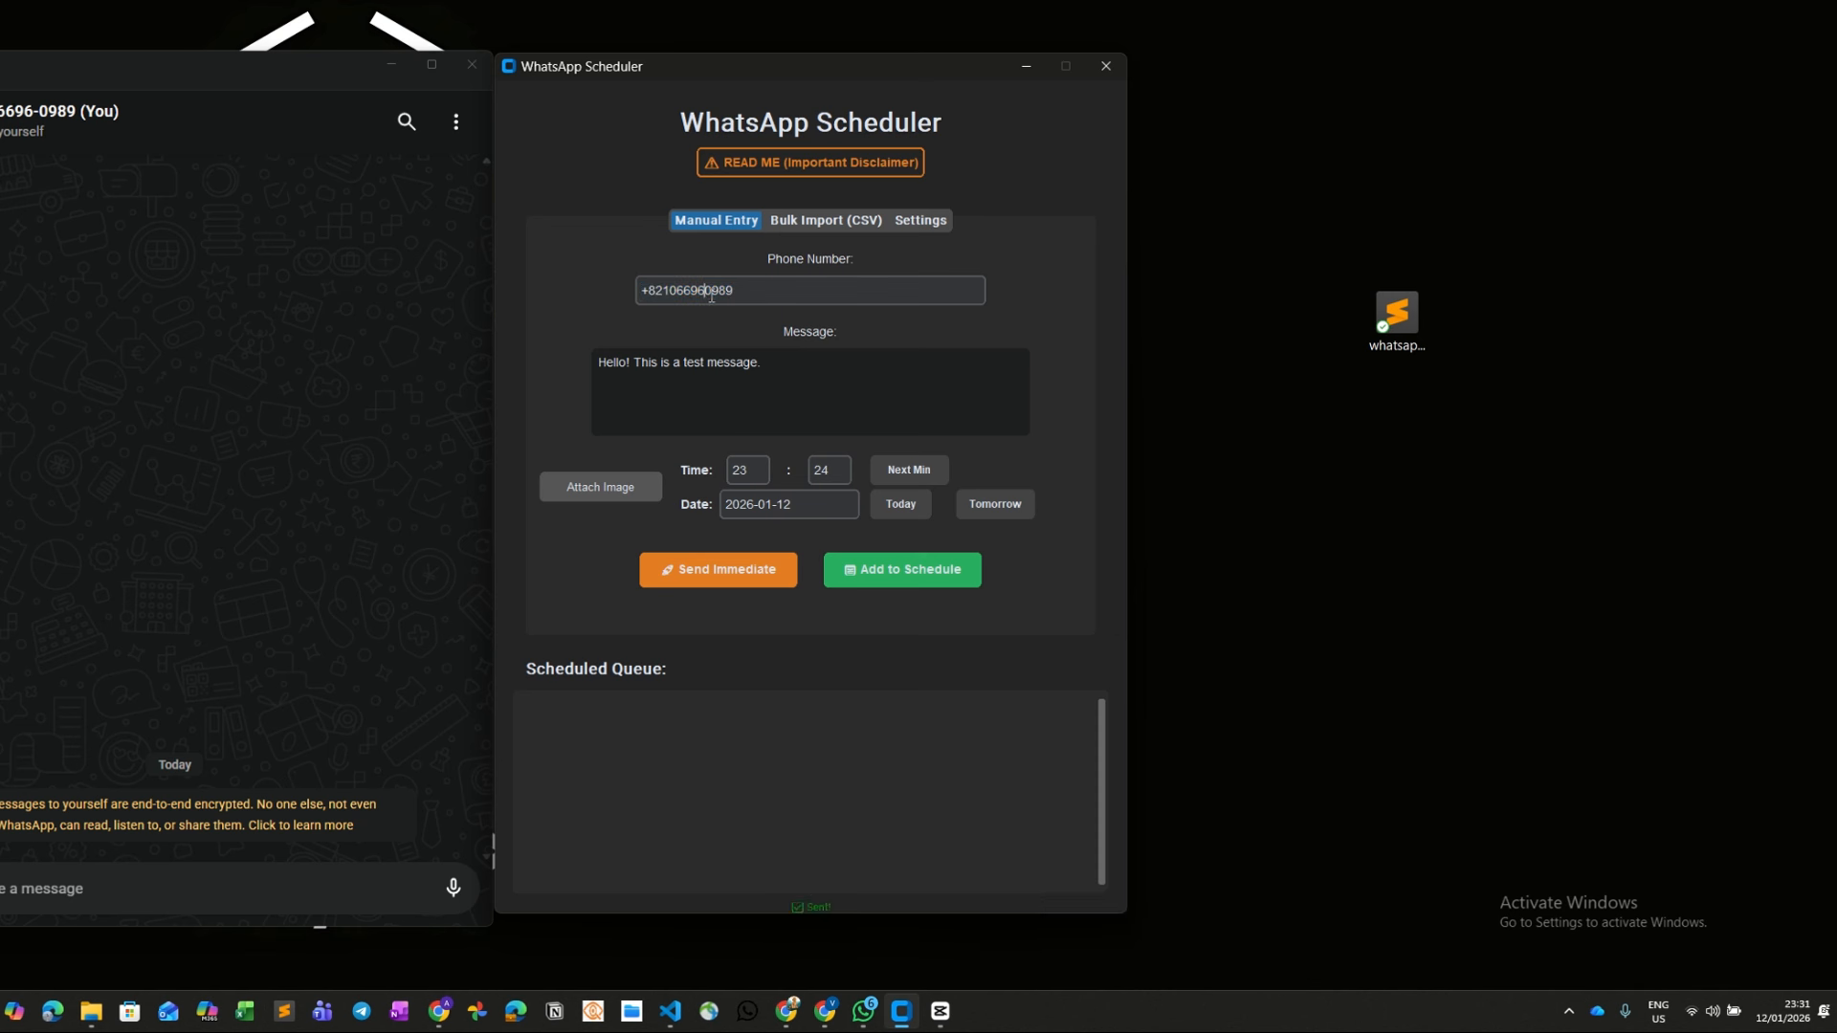
{"action": "left_click", "coordinate": [641, 372]}
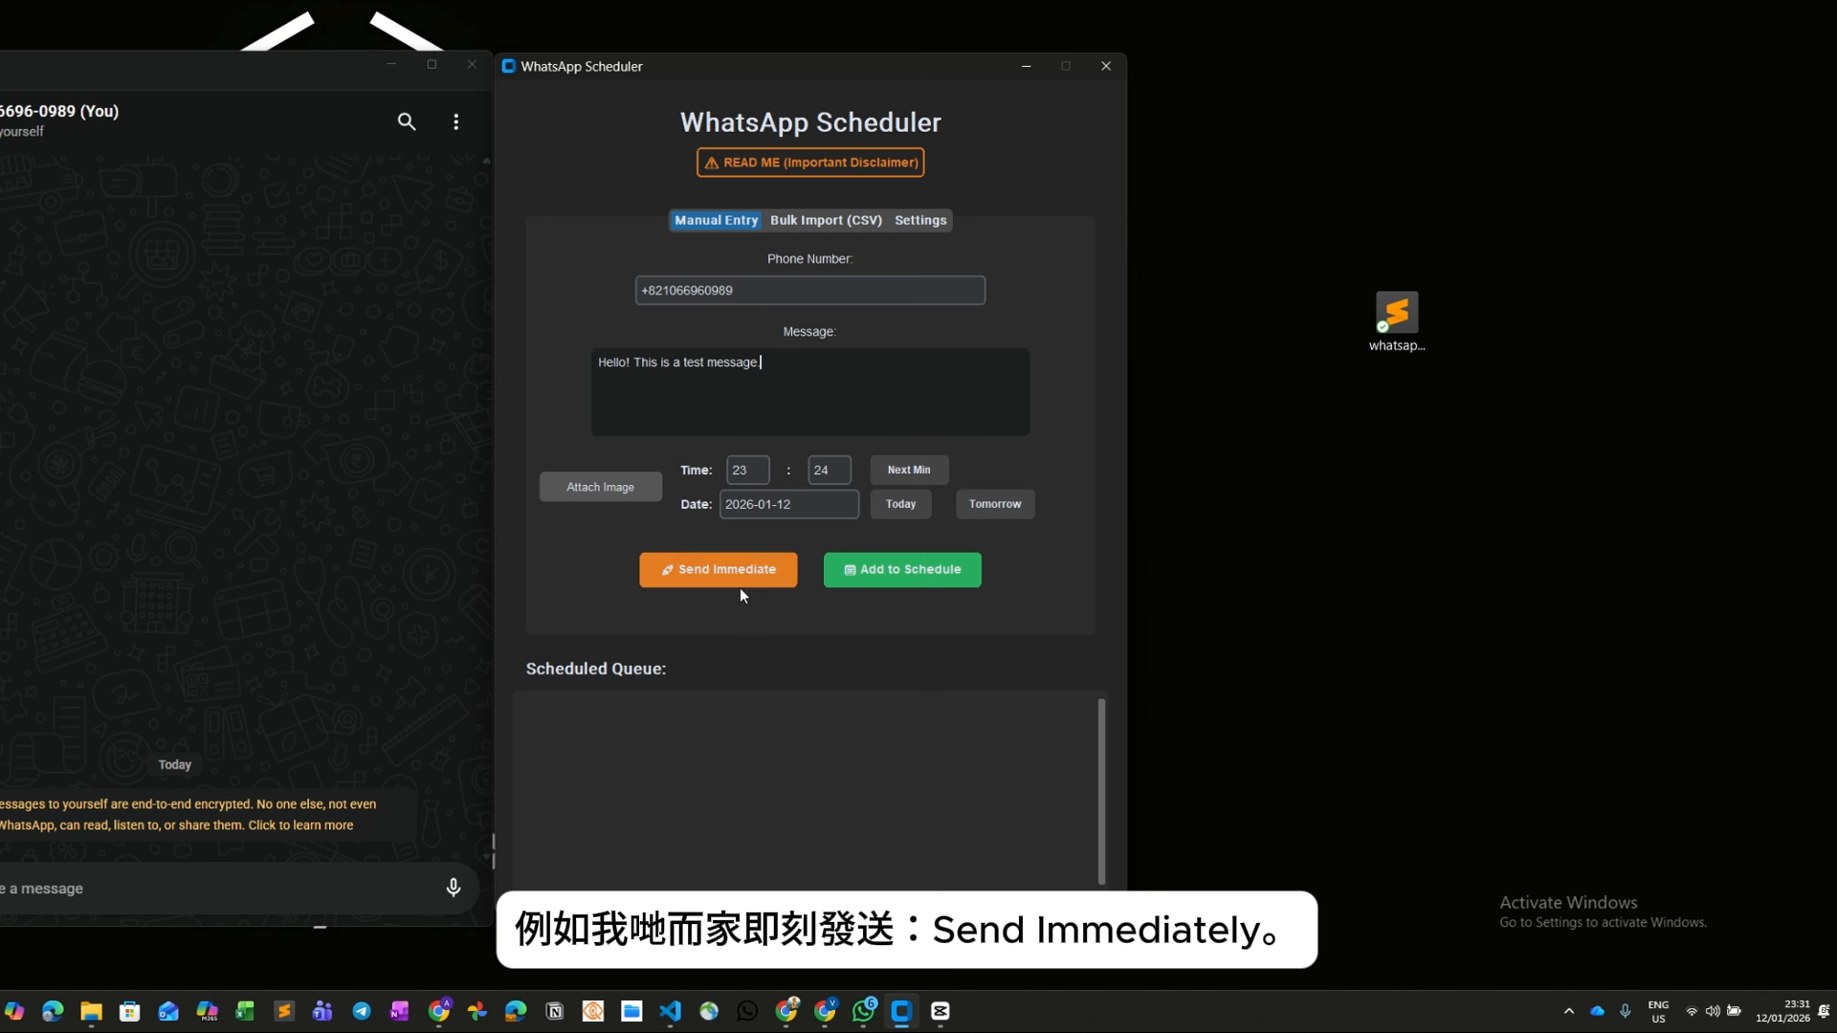
{"action": "left_click", "coordinate": [691, 570]}
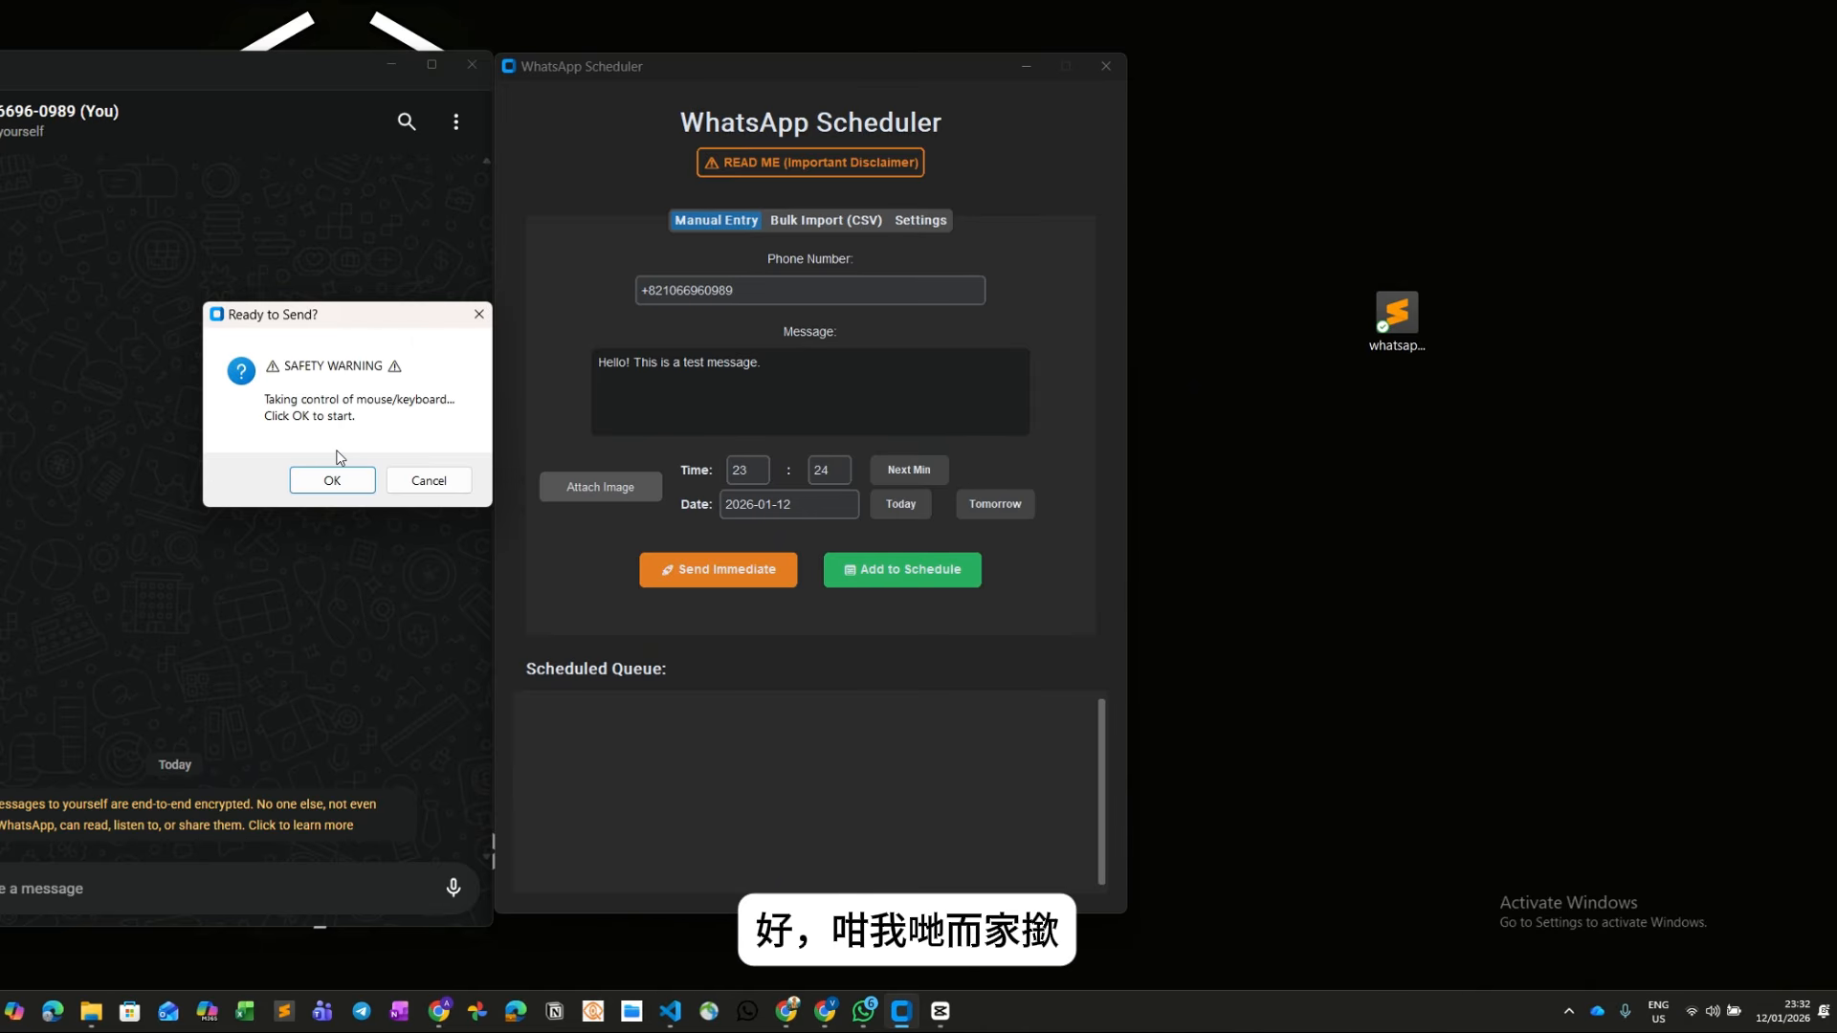
{"action": "left_click", "coordinate": [334, 483]}
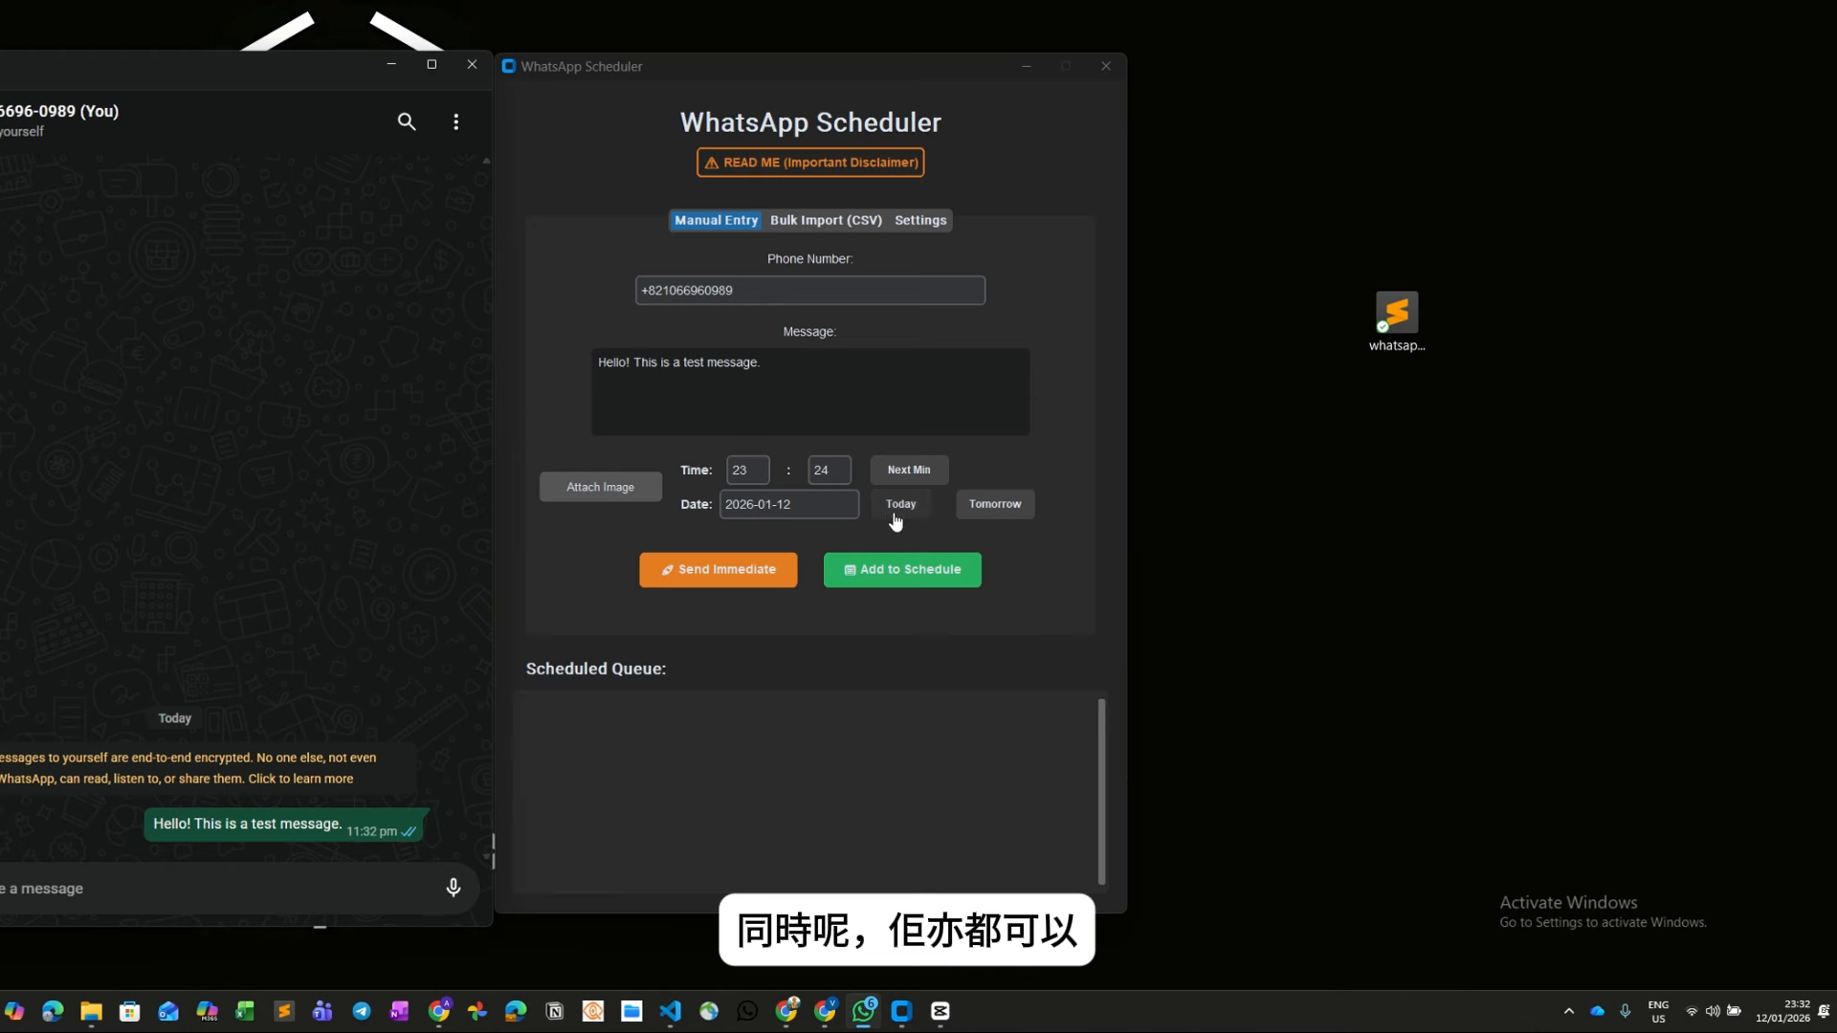
Step: Set the sending time to the next minute, 23:33, and add the test message to the schedule
{"action": "left_click", "coordinate": [829, 511]}
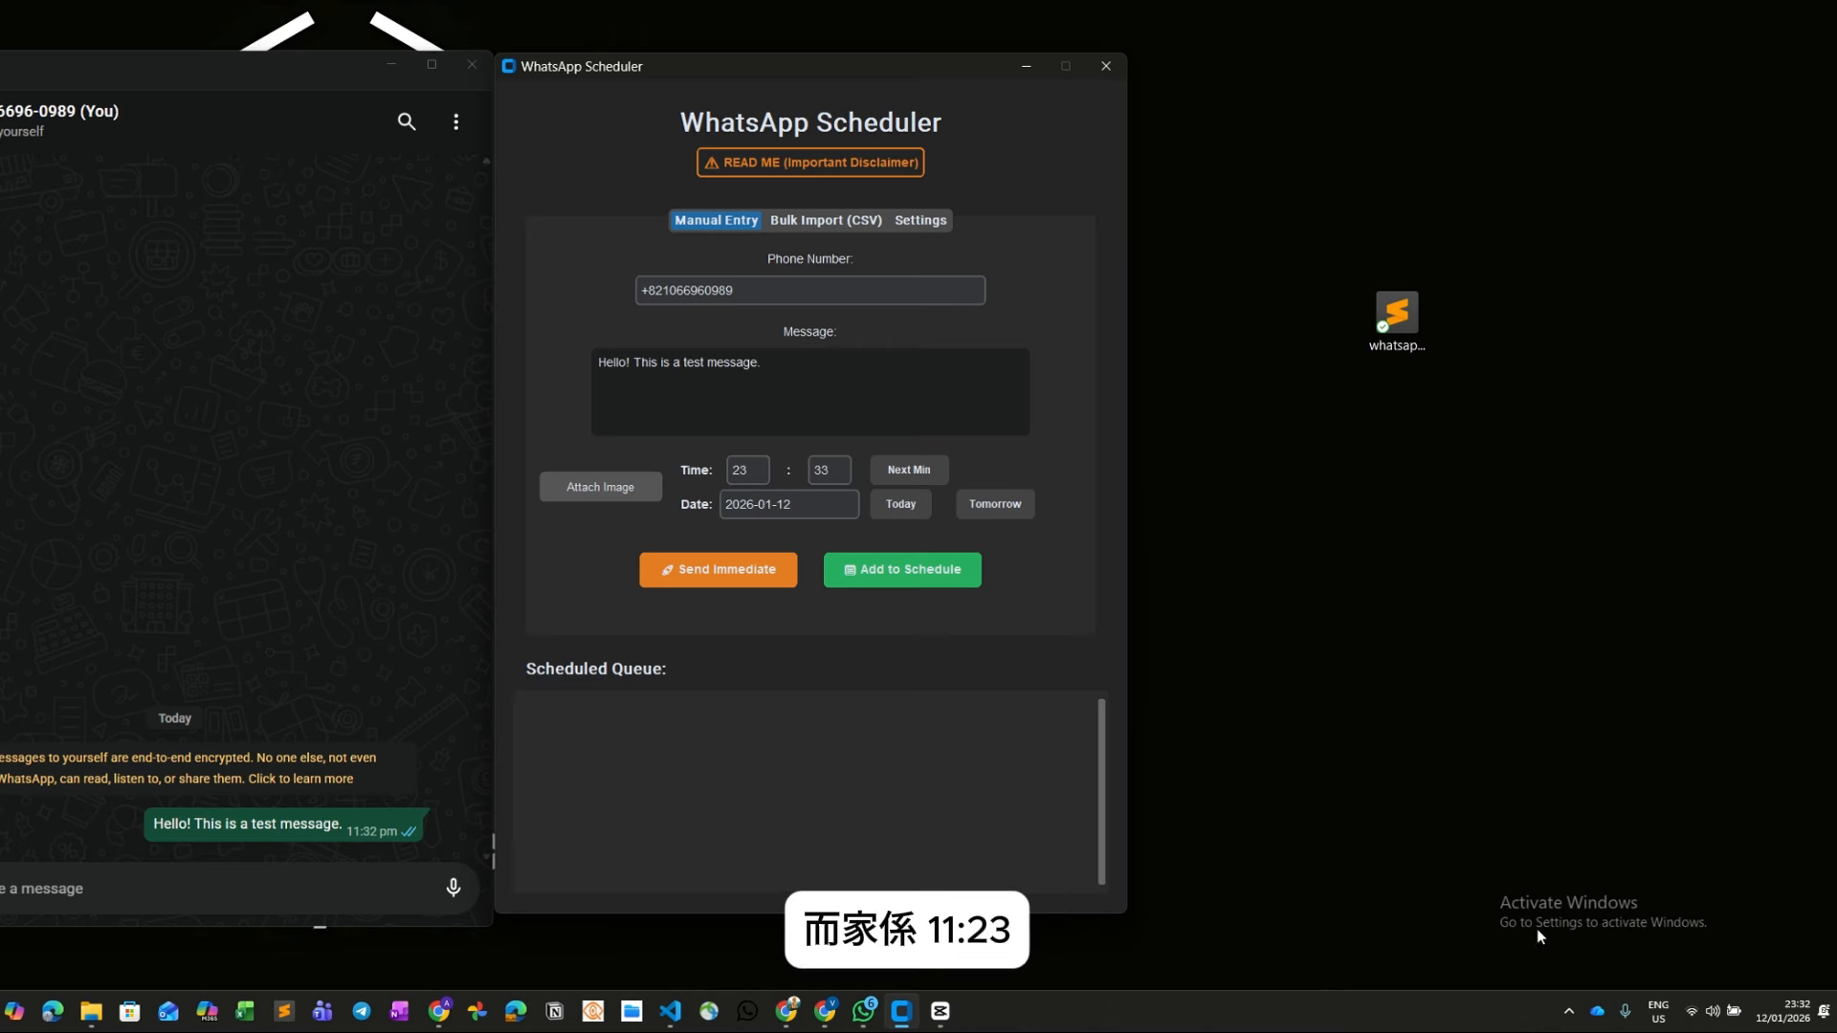
{"action": "left_click", "coordinate": [928, 574]}
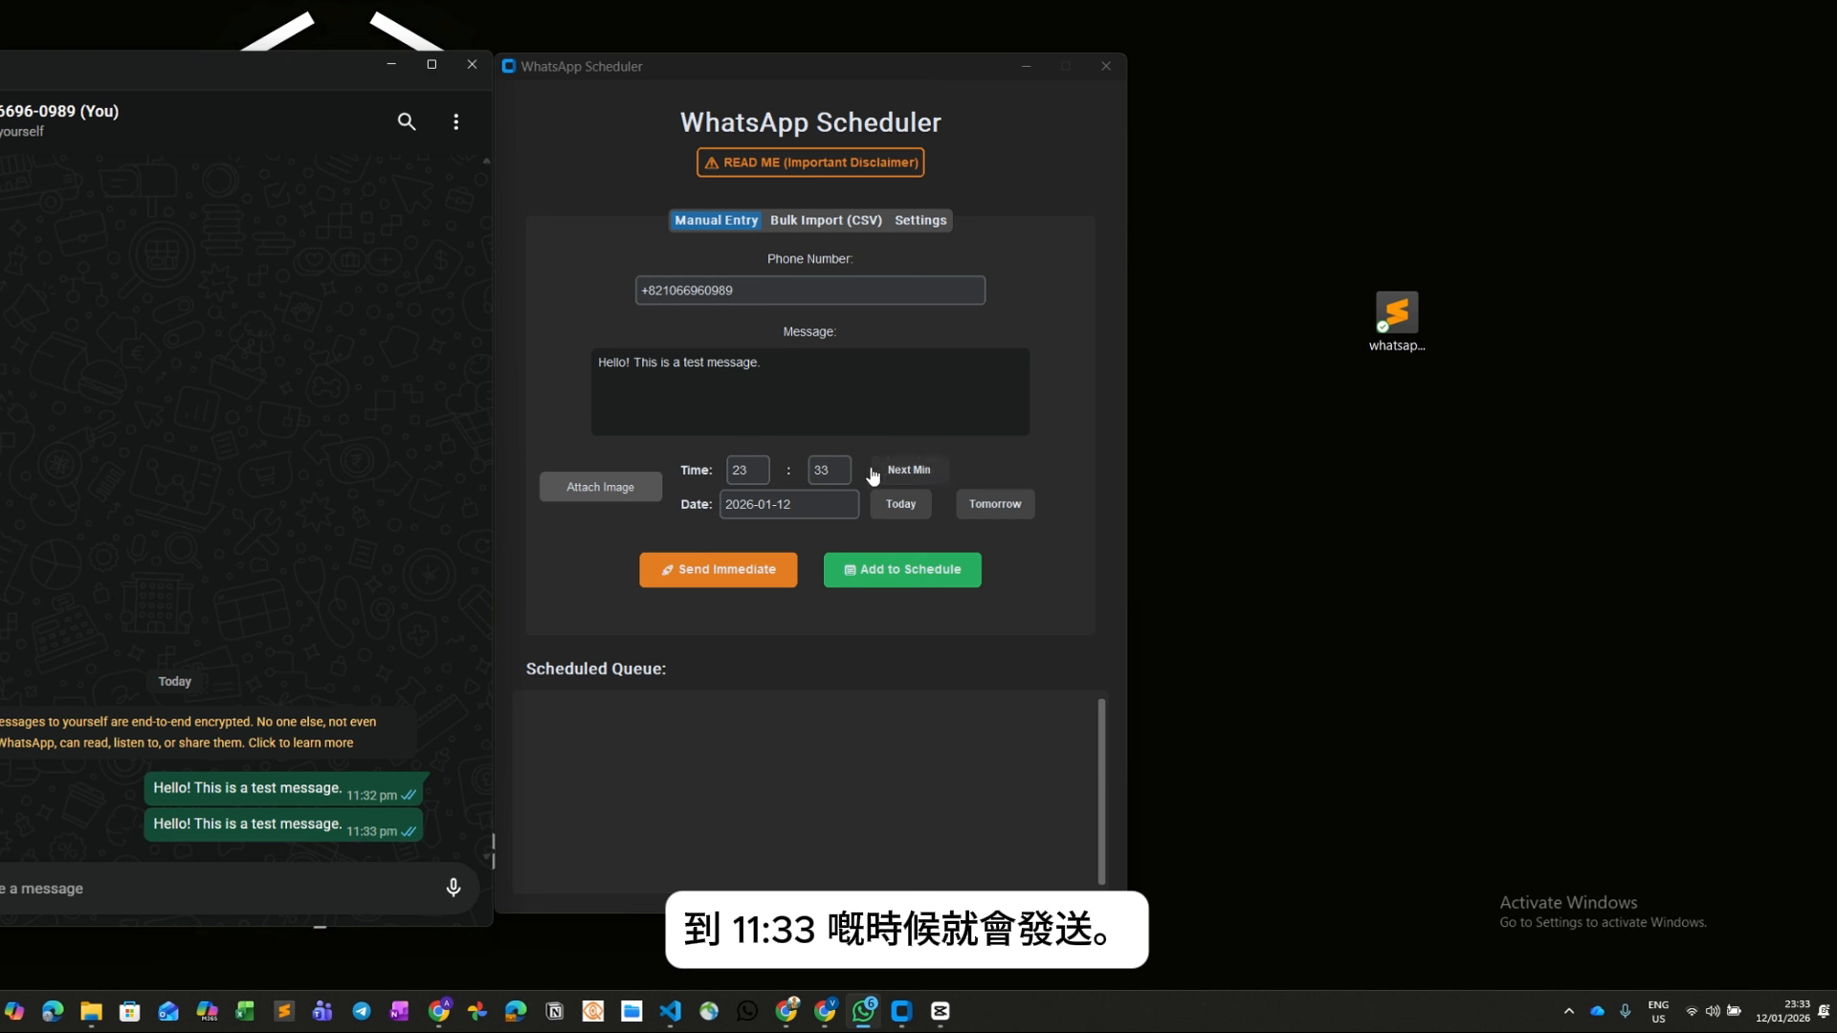
Step: Show the bulk CSV import options, view the desktop's whatsapp_template.csv in Sublime Text, and close the text editor
{"action": "left_click", "coordinate": [828, 230]}
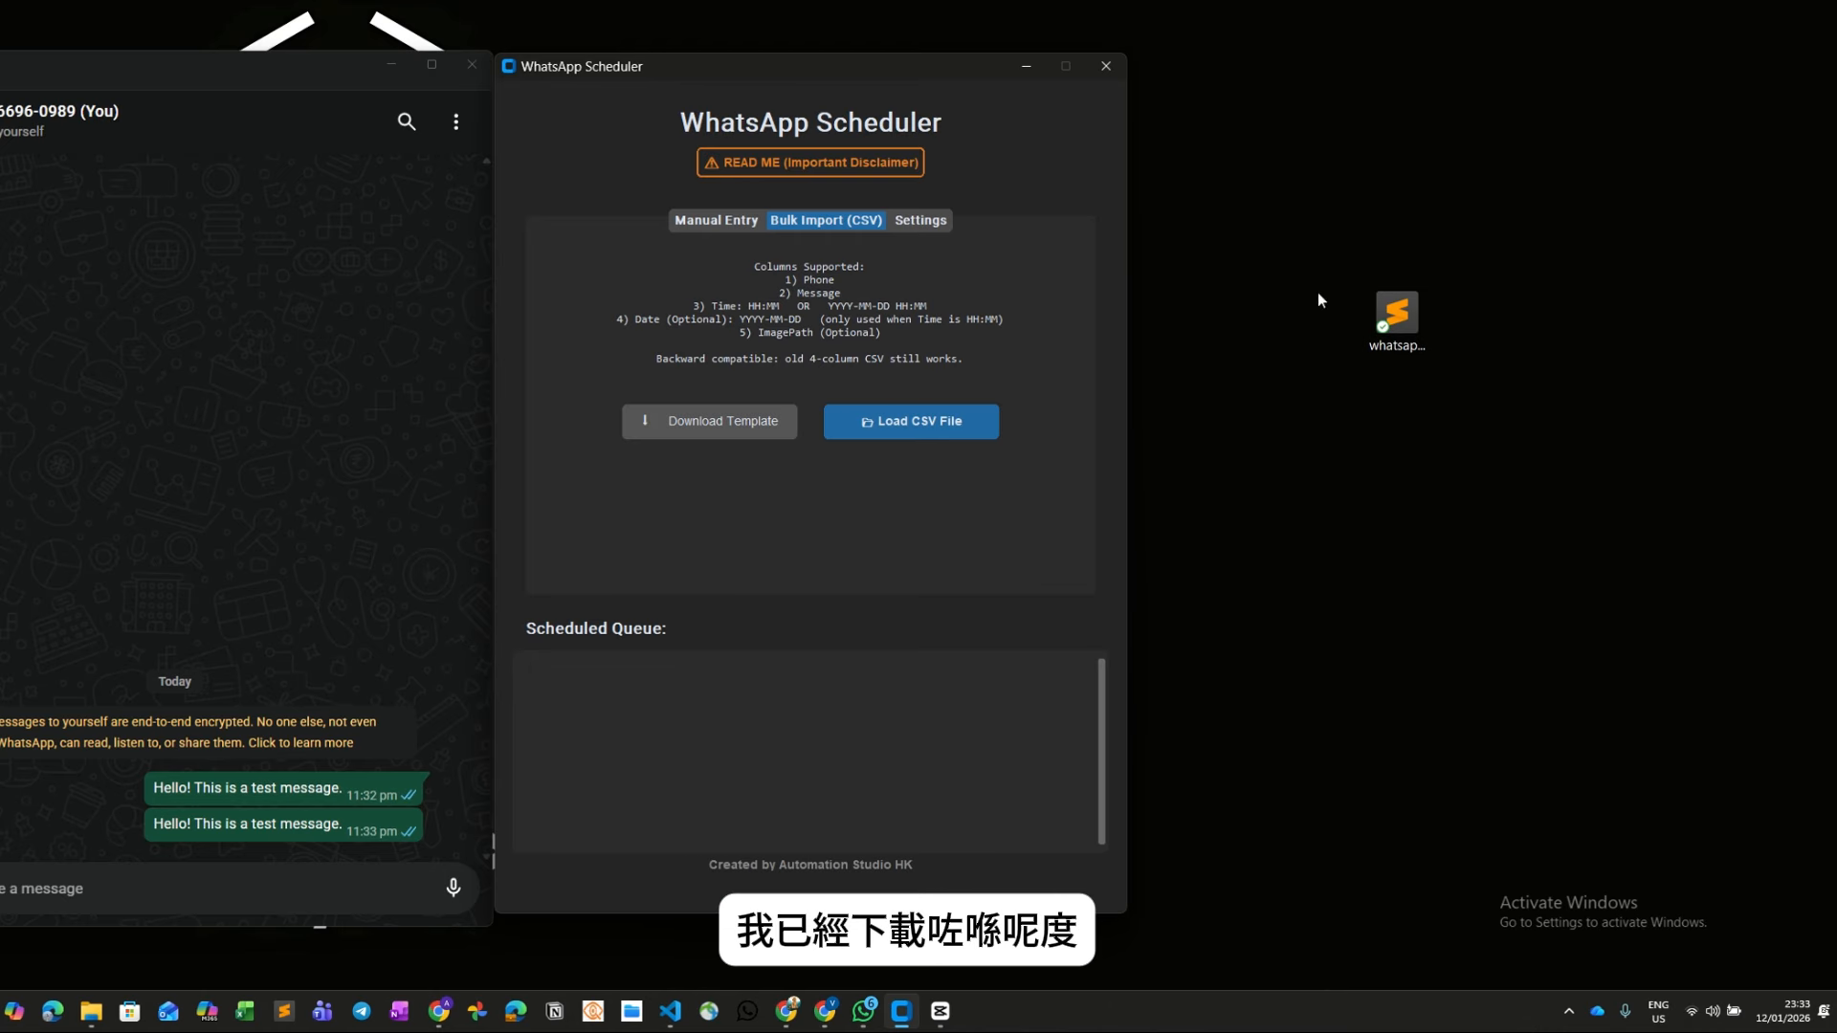
{"action": "double_click", "coordinate": [1382, 300]}
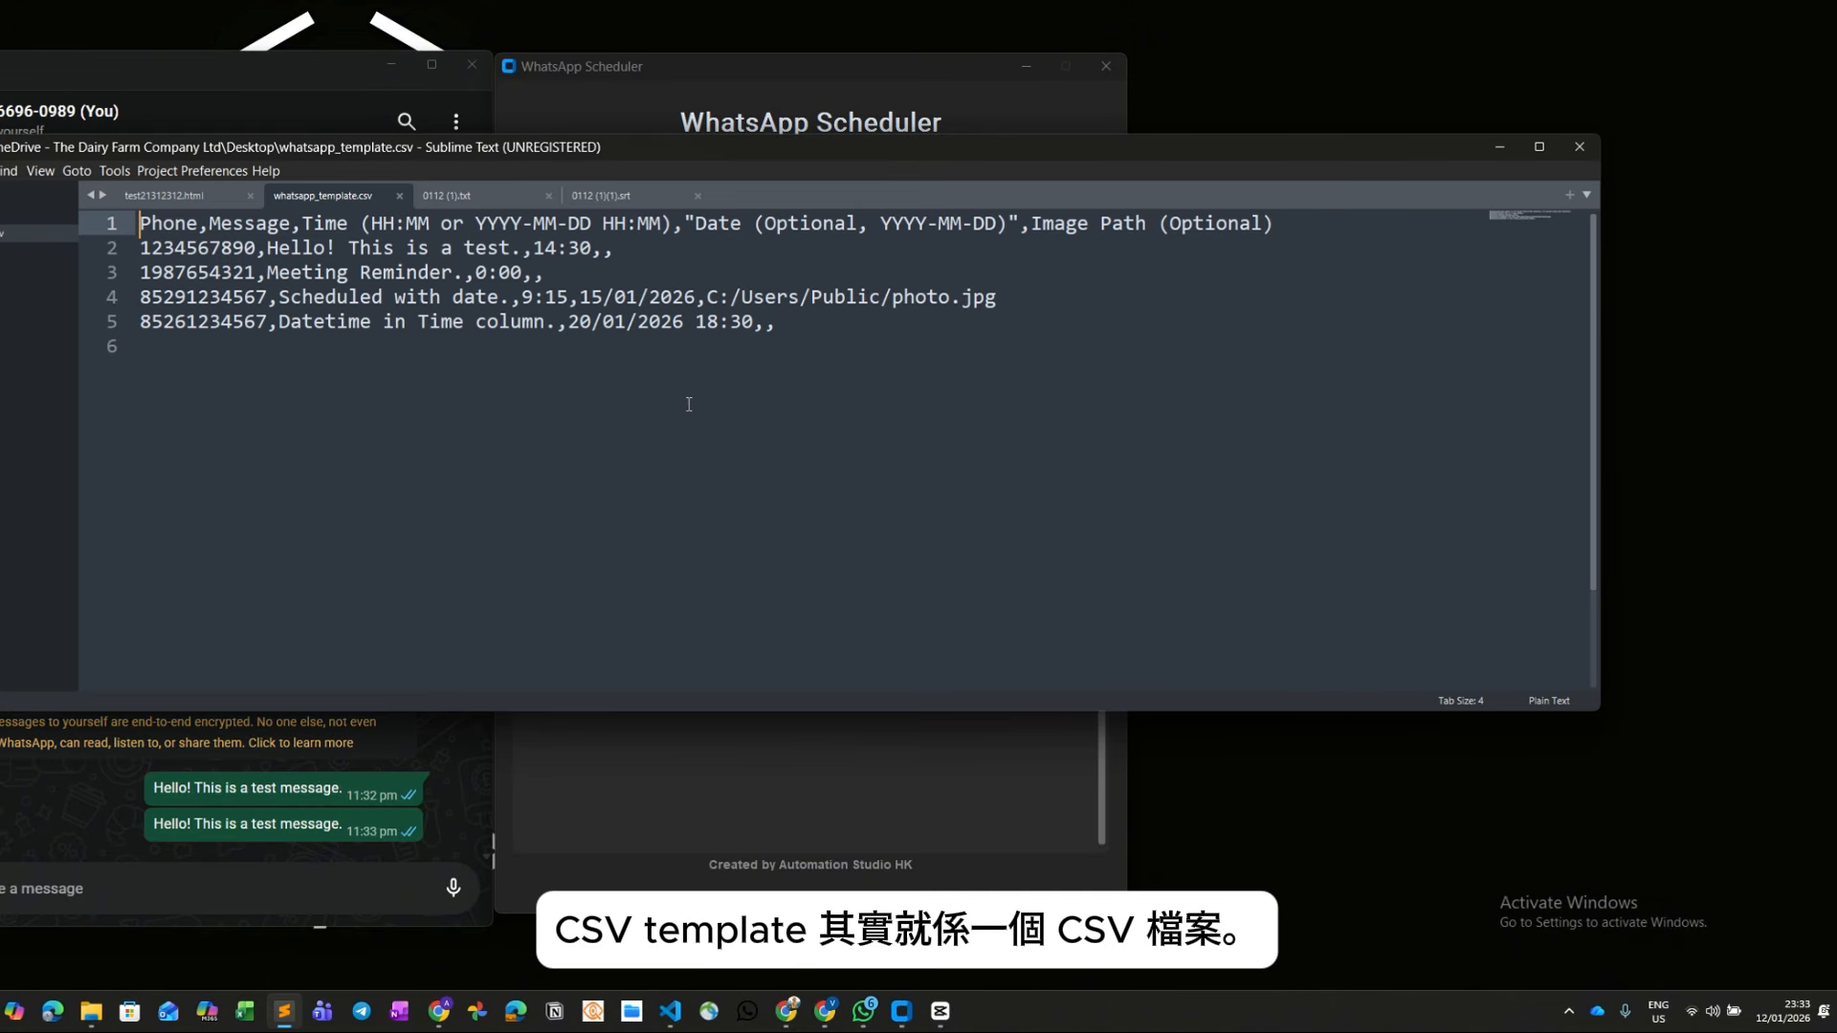
{"action": "scroll", "coordinate": [705, 414], "scroll_direction": "down", "scroll_amount": 2}
{"action": "scroll", "coordinate": [707, 417], "scroll_direction": "up", "scroll_amount": 1}
{"action": "scroll", "coordinate": [707, 417], "scroll_direction": "up", "scroll_amount": 2}
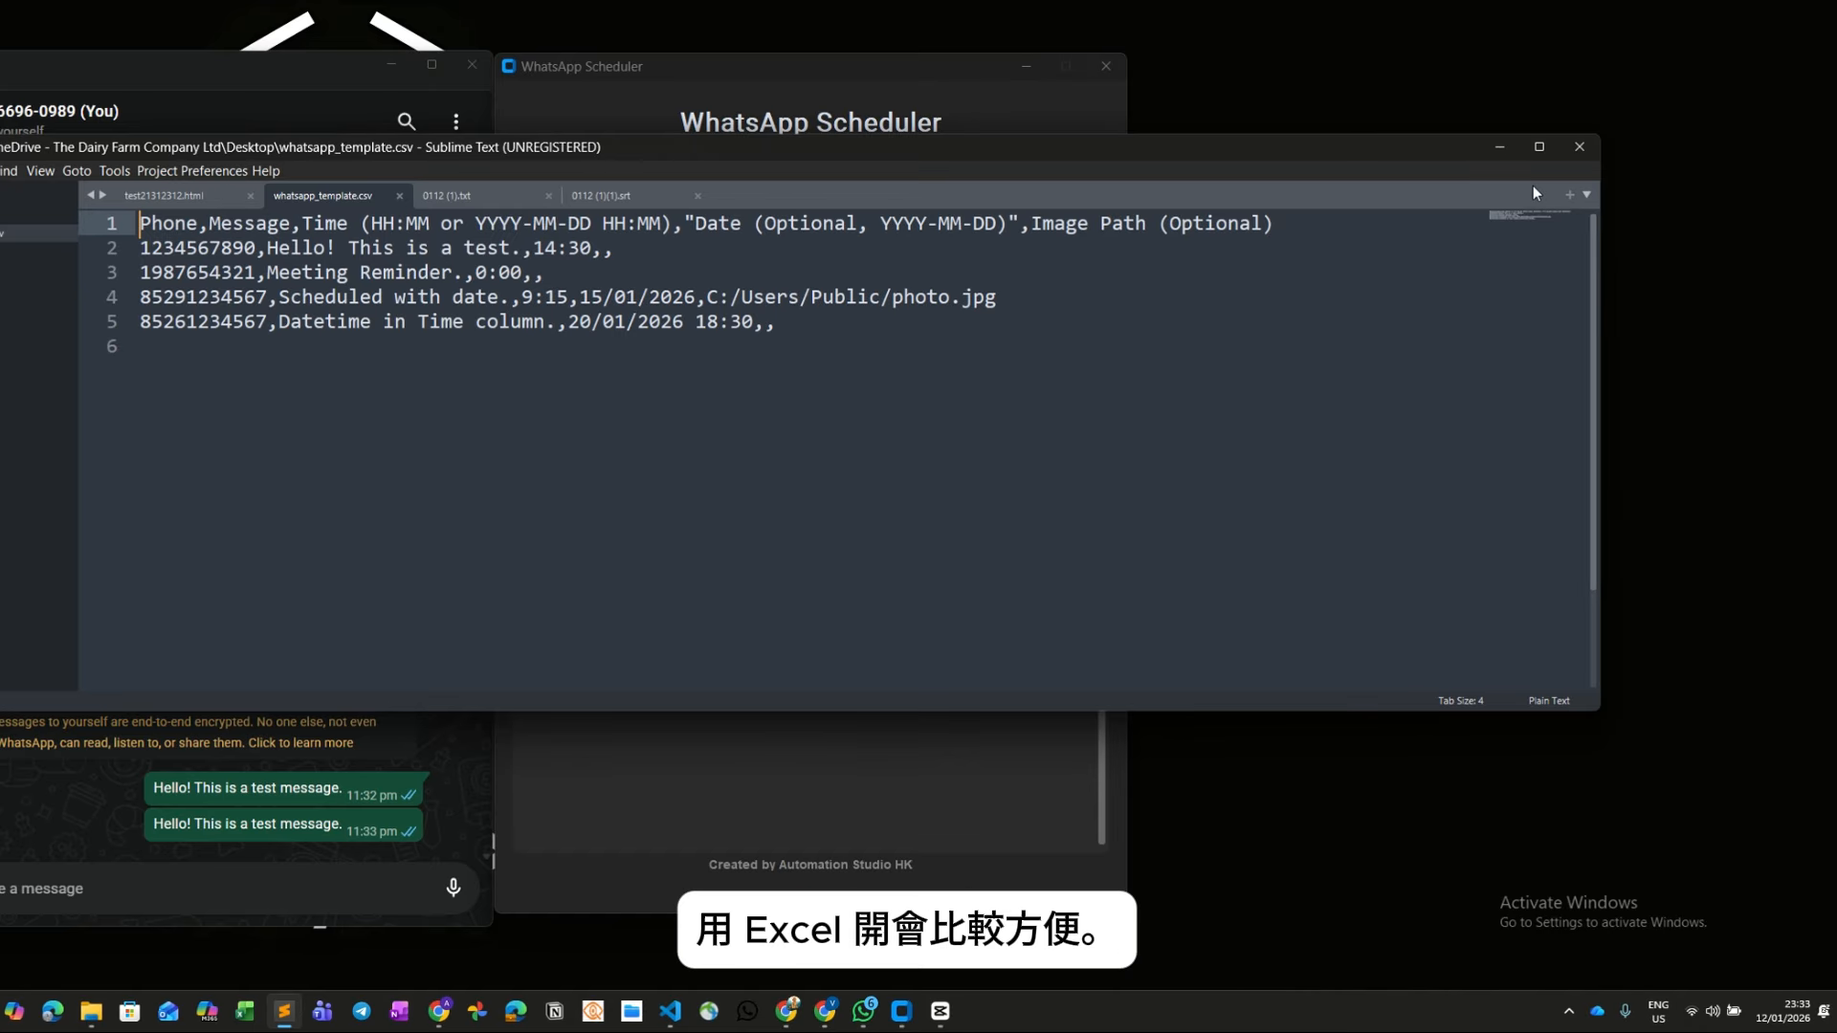
{"action": "left_click", "coordinate": [1578, 148]}
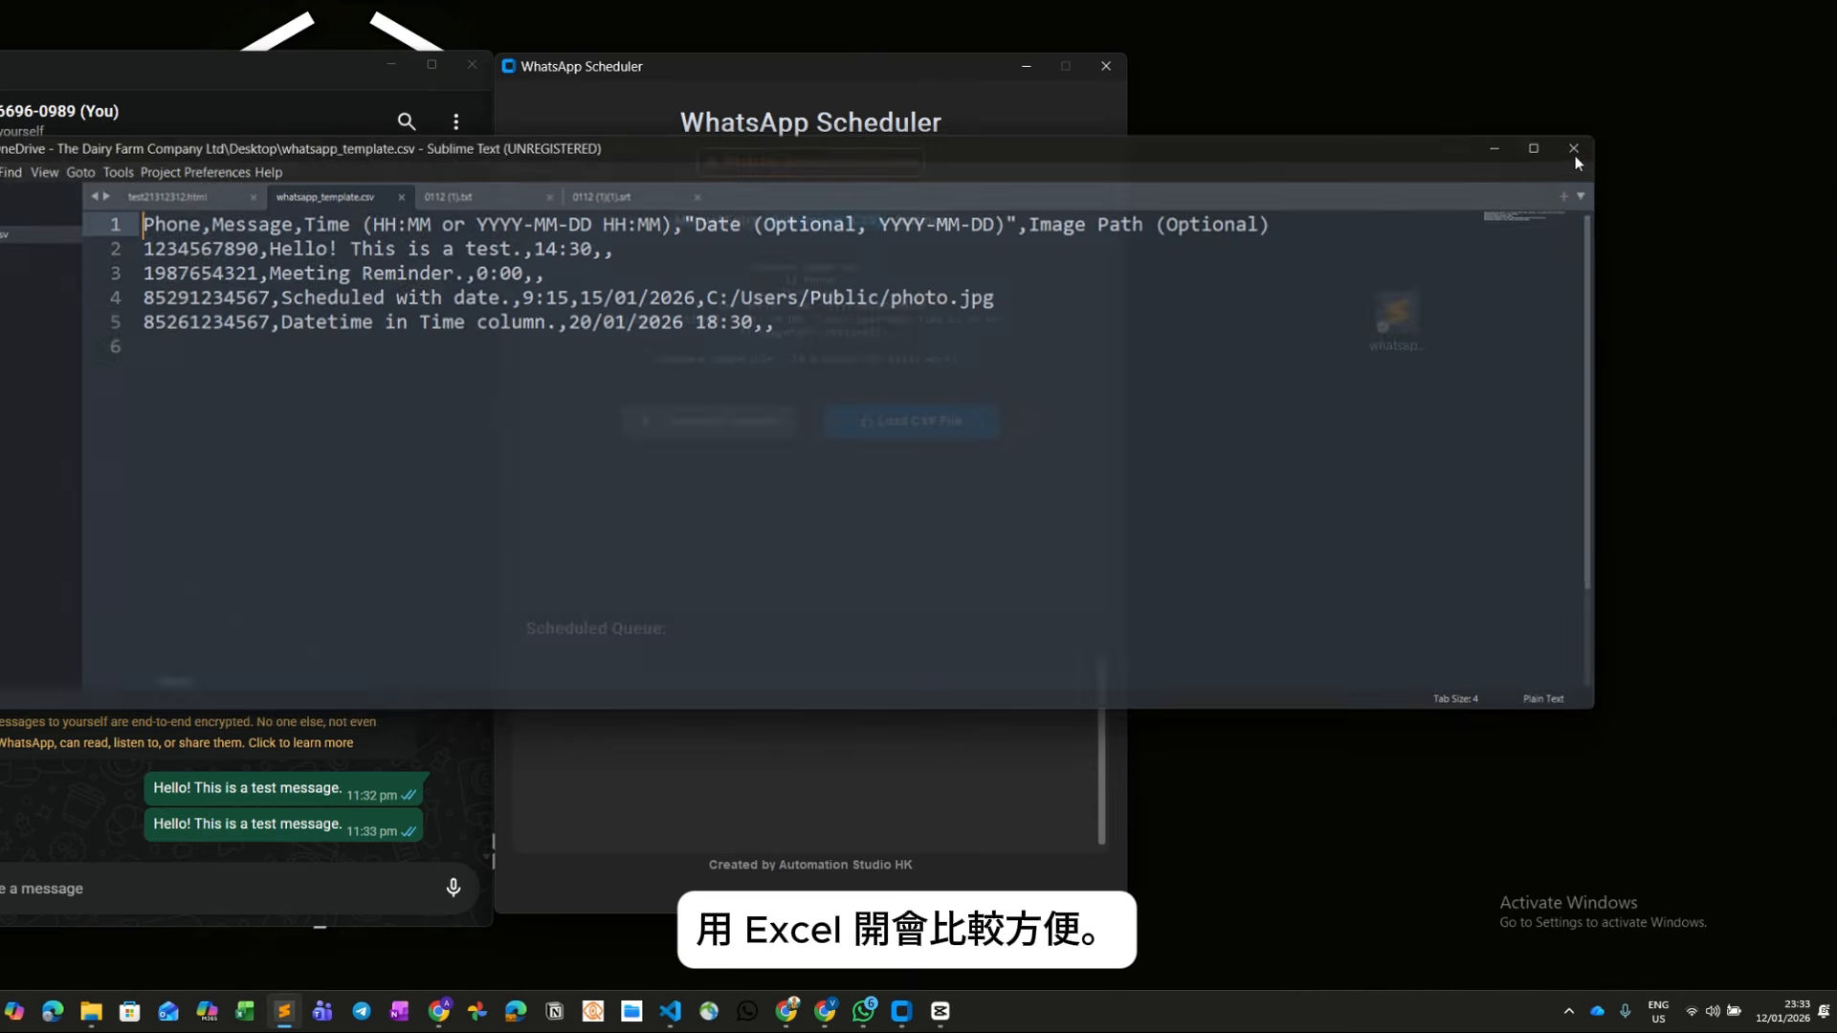
Step: Open whatsapp_template.csv from the desktop in Excel and autofit all column widths
{"action": "right_click", "coordinate": [1402, 293]}
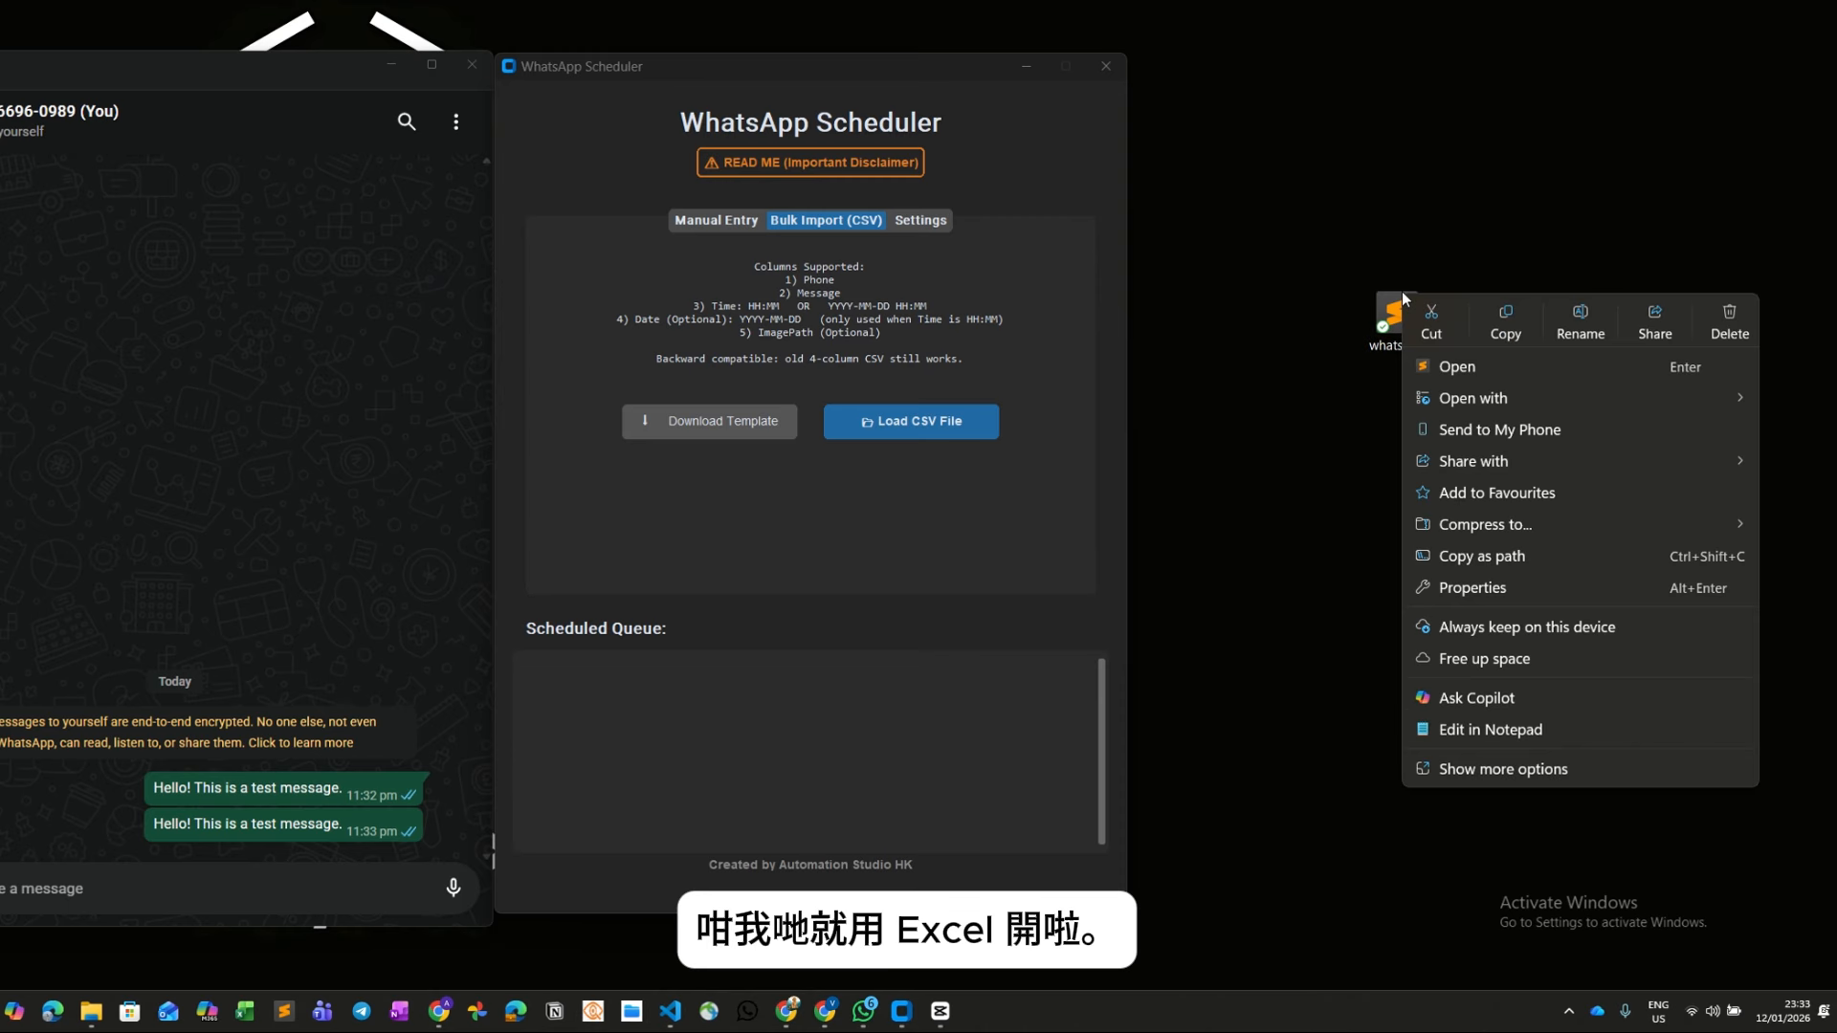
{"action": "mouse_move", "coordinate": [1489, 404]}
{"action": "left_click", "coordinate": [1334, 410]}
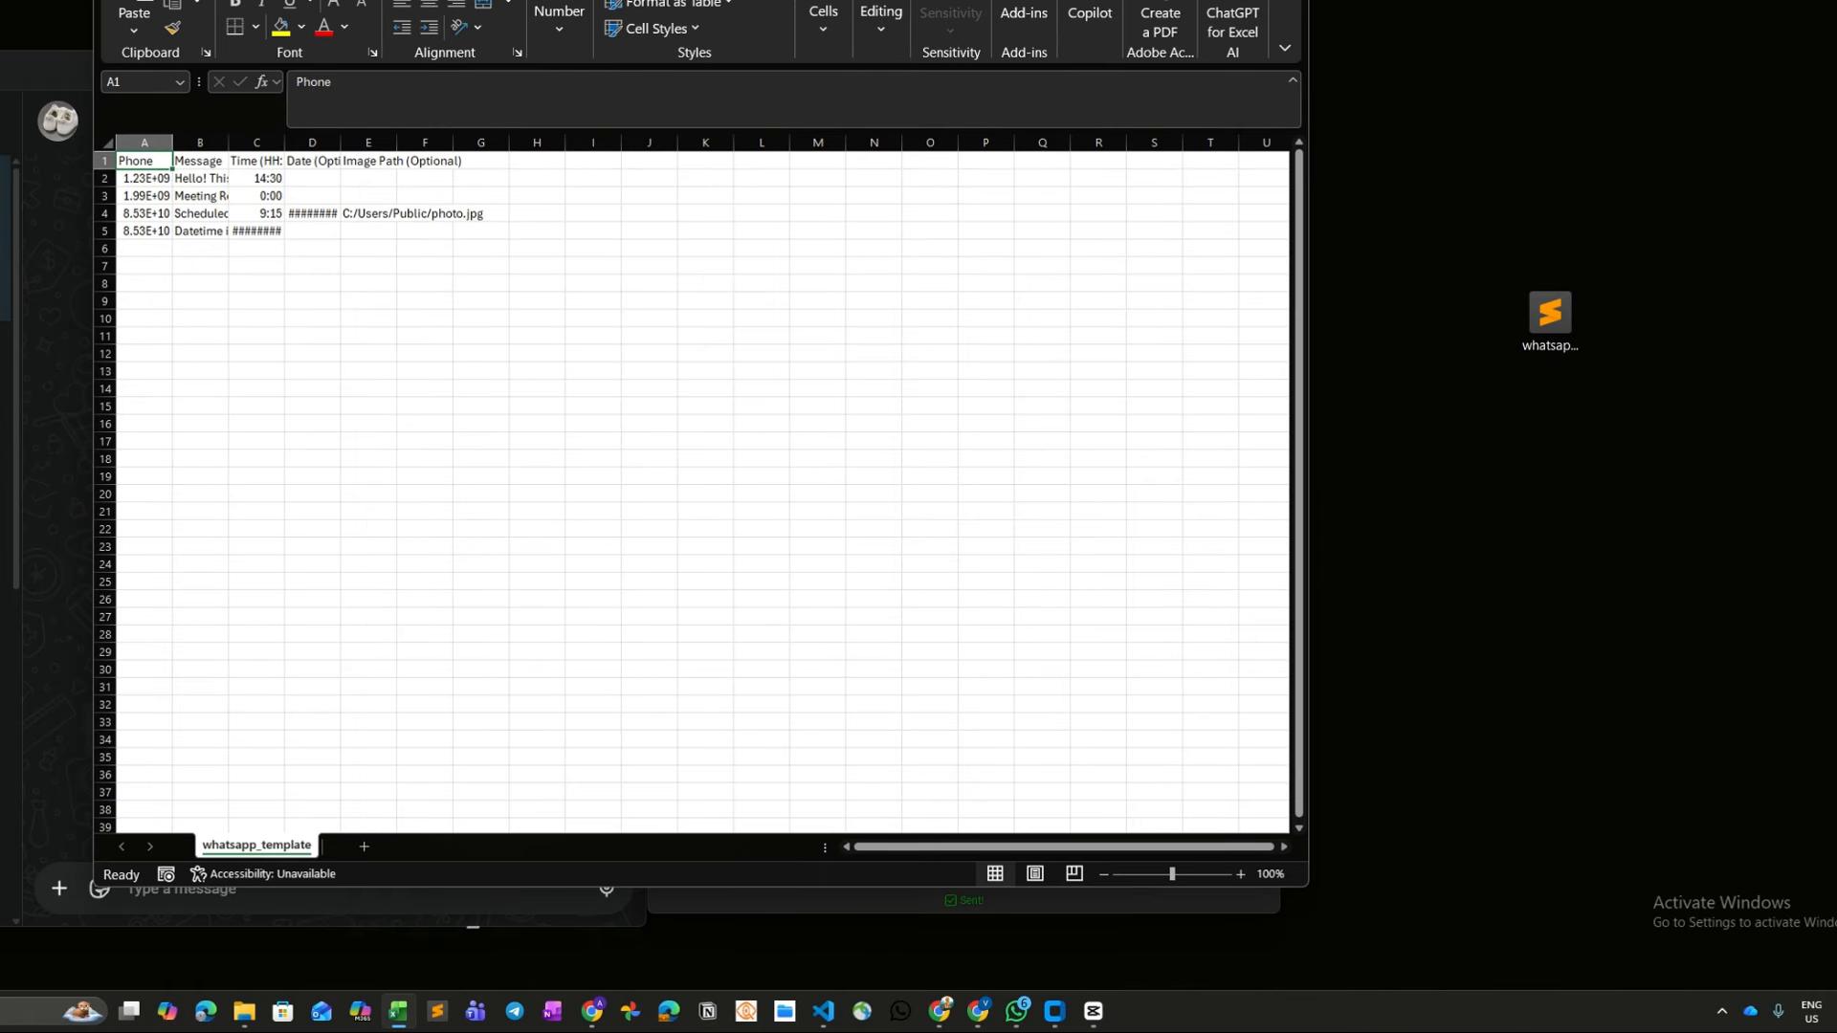
{"action": "left_click", "coordinate": [326, 318]}
{"action": "left_click", "coordinate": [106, 142]}
{"action": "double_click", "coordinate": [173, 143]}
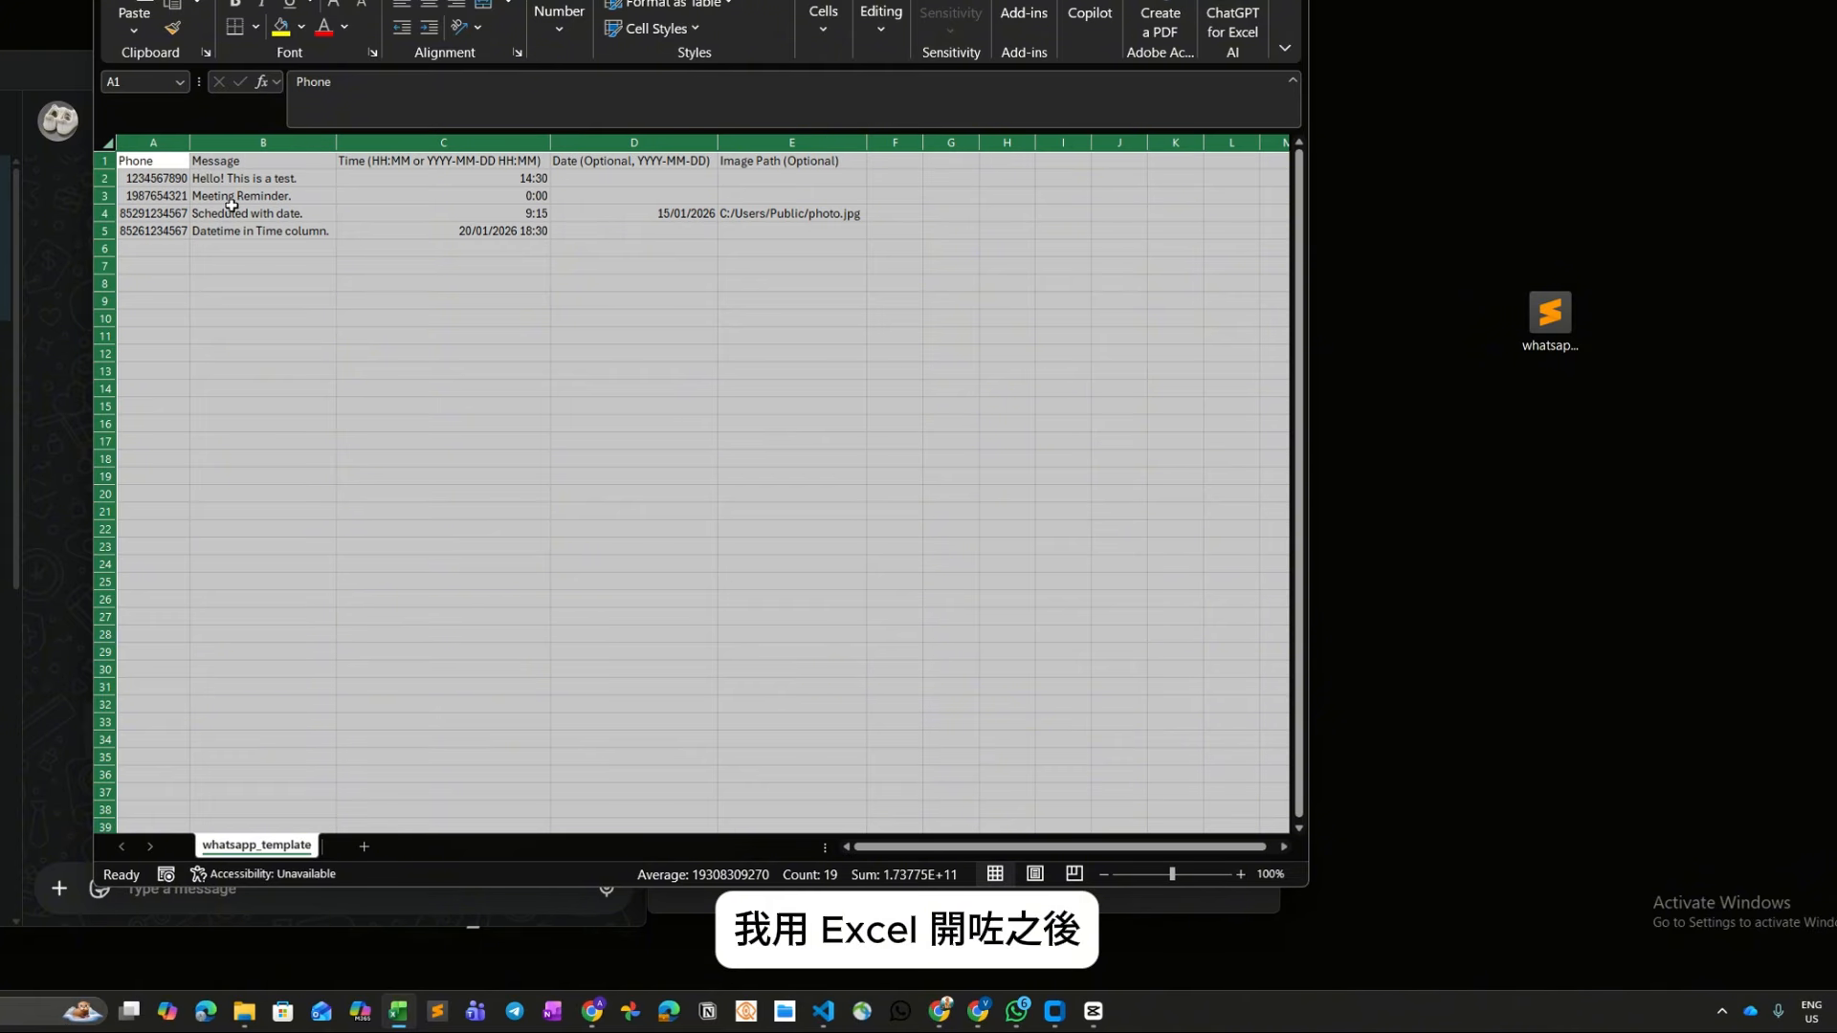
Step: Examine the sample entries in the template's Phone and Message columns
{"action": "left_click", "coordinate": [260, 211]}
{"action": "left_click", "coordinate": [167, 196]}
{"action": "left_click_drag", "start_coordinate": [170, 178], "coordinate": [170, 237]}
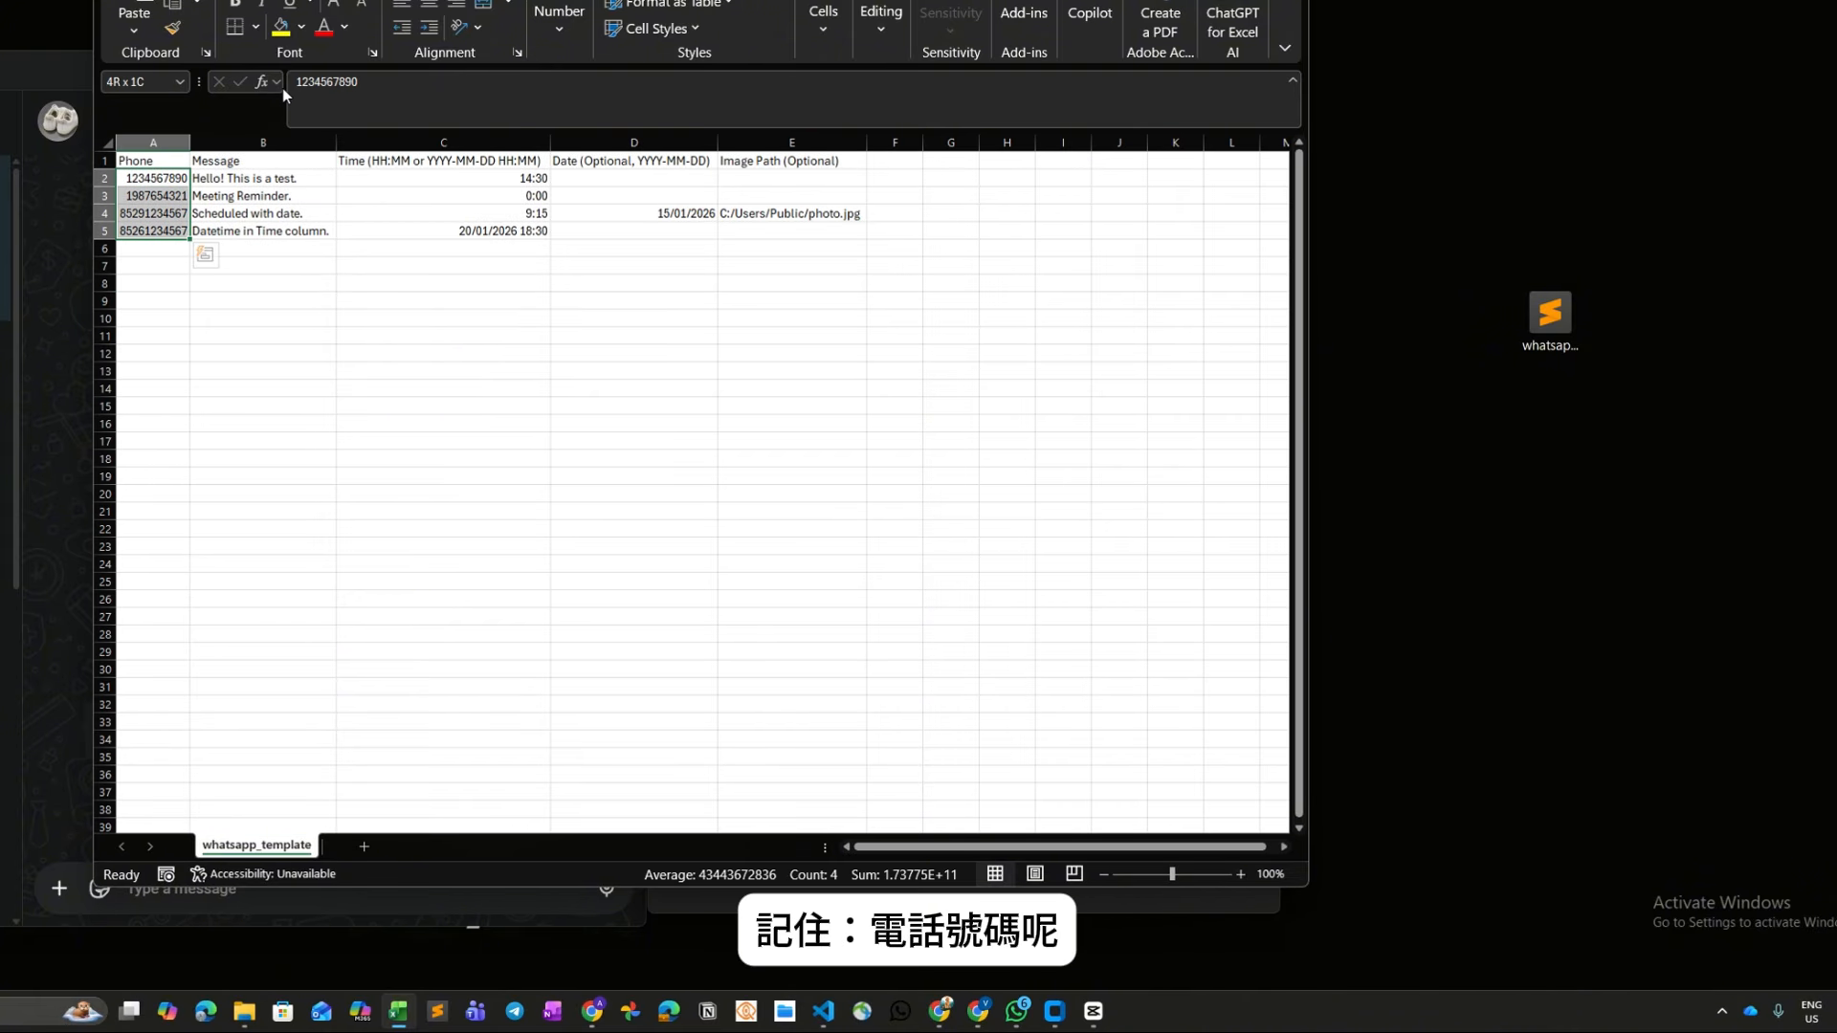
{"action": "left_click", "coordinate": [150, 180]}
{"action": "left_click_drag", "start_coordinate": [151, 279], "coordinate": [168, 162]}
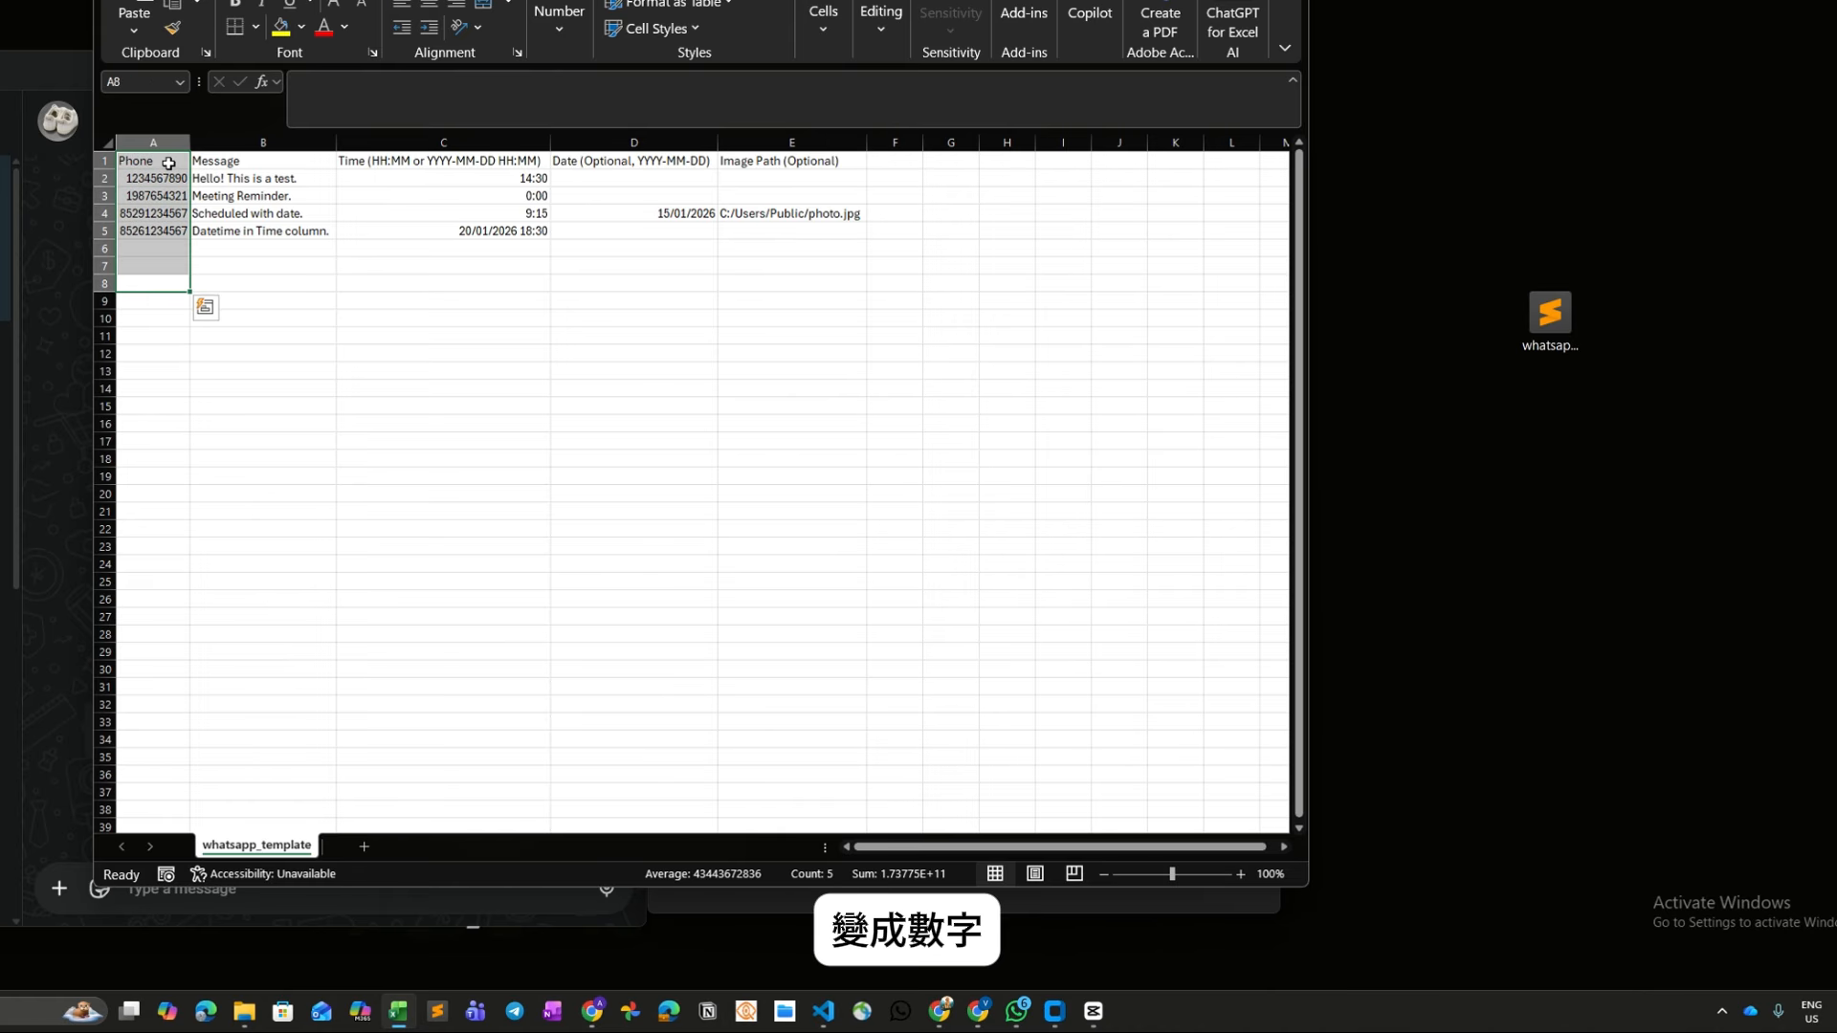
{"action": "left_click", "coordinate": [144, 181]}
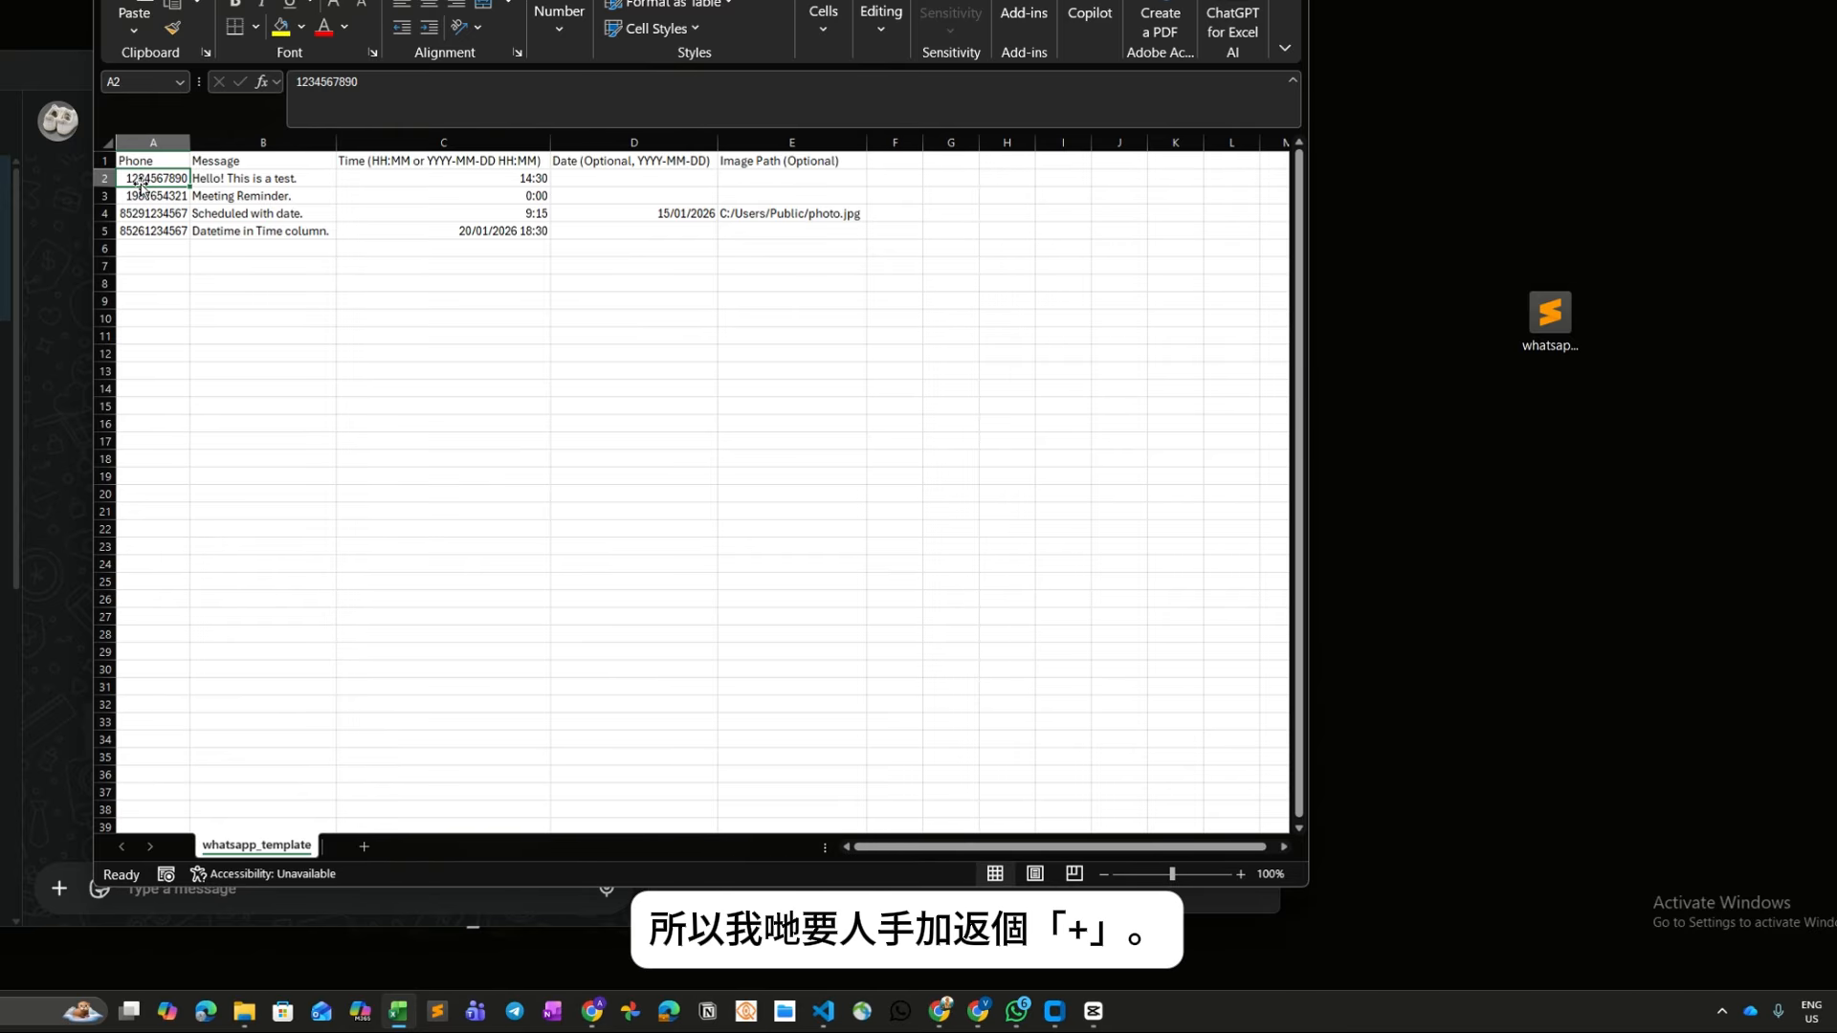
{"action": "left_click", "coordinate": [234, 195]}
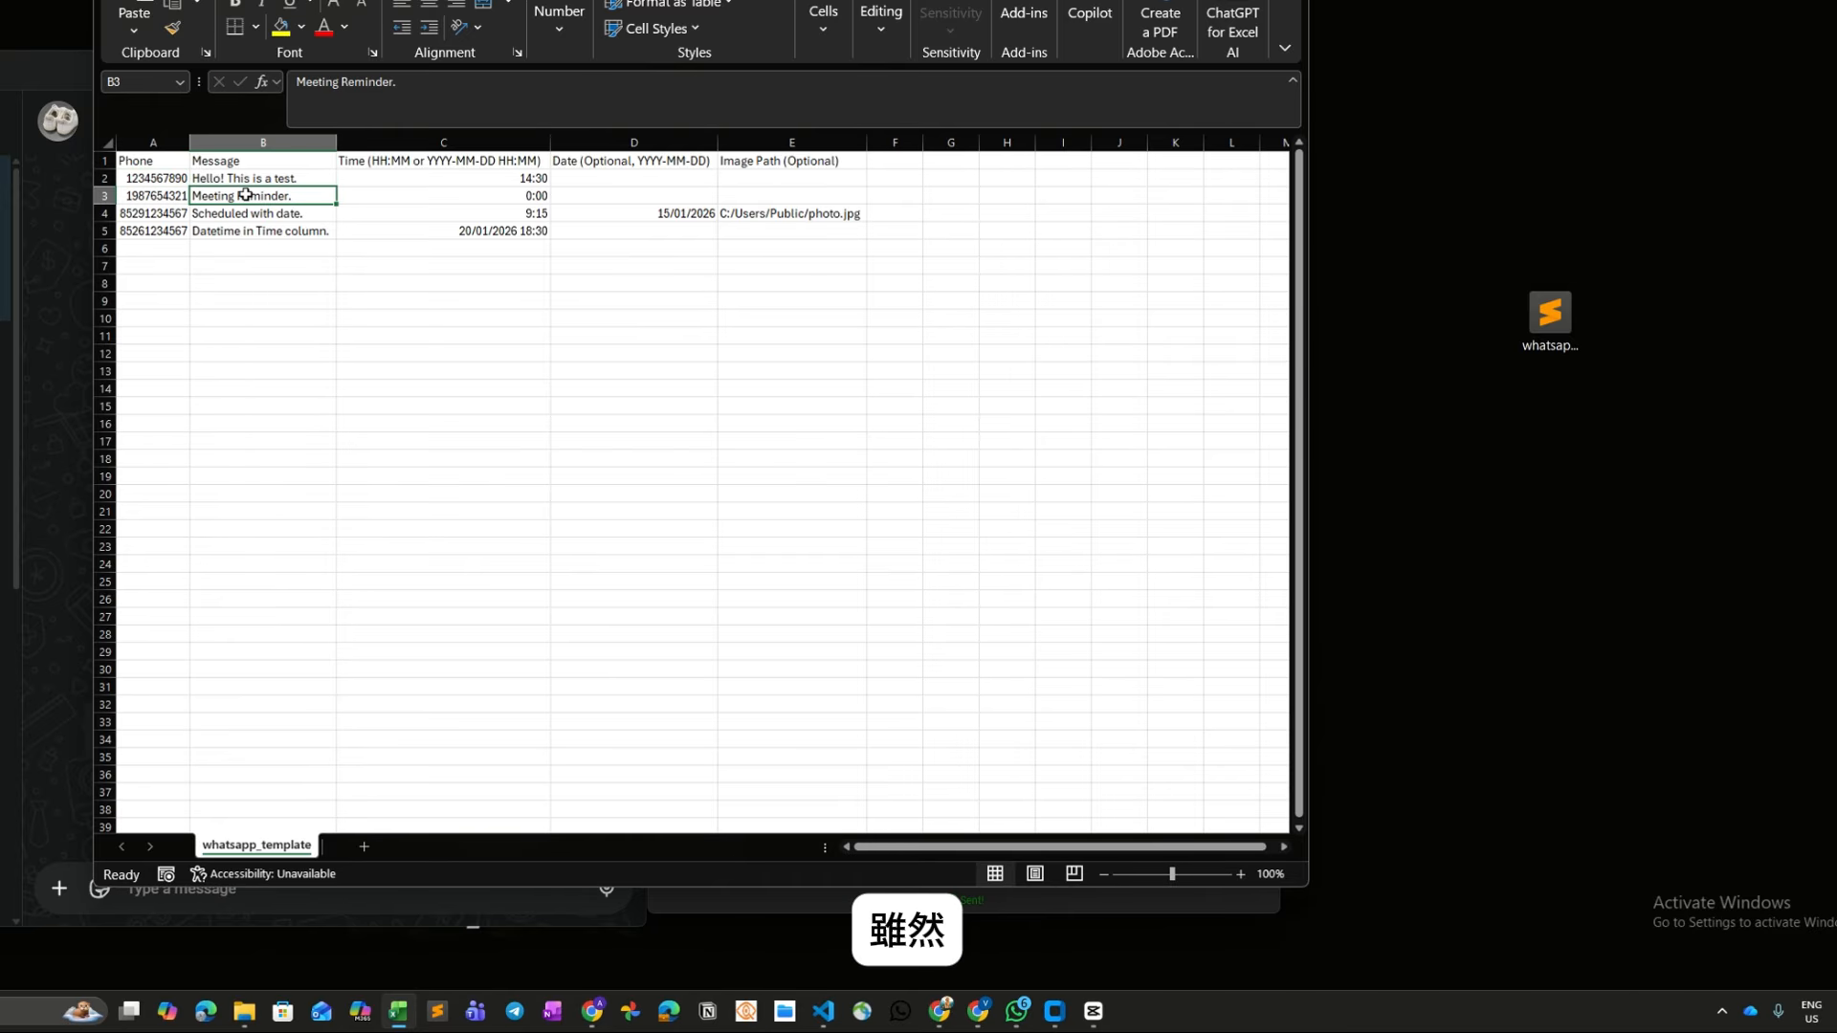
{"action": "left_click", "coordinate": [254, 178]}
{"action": "left_click", "coordinate": [354, 209]}
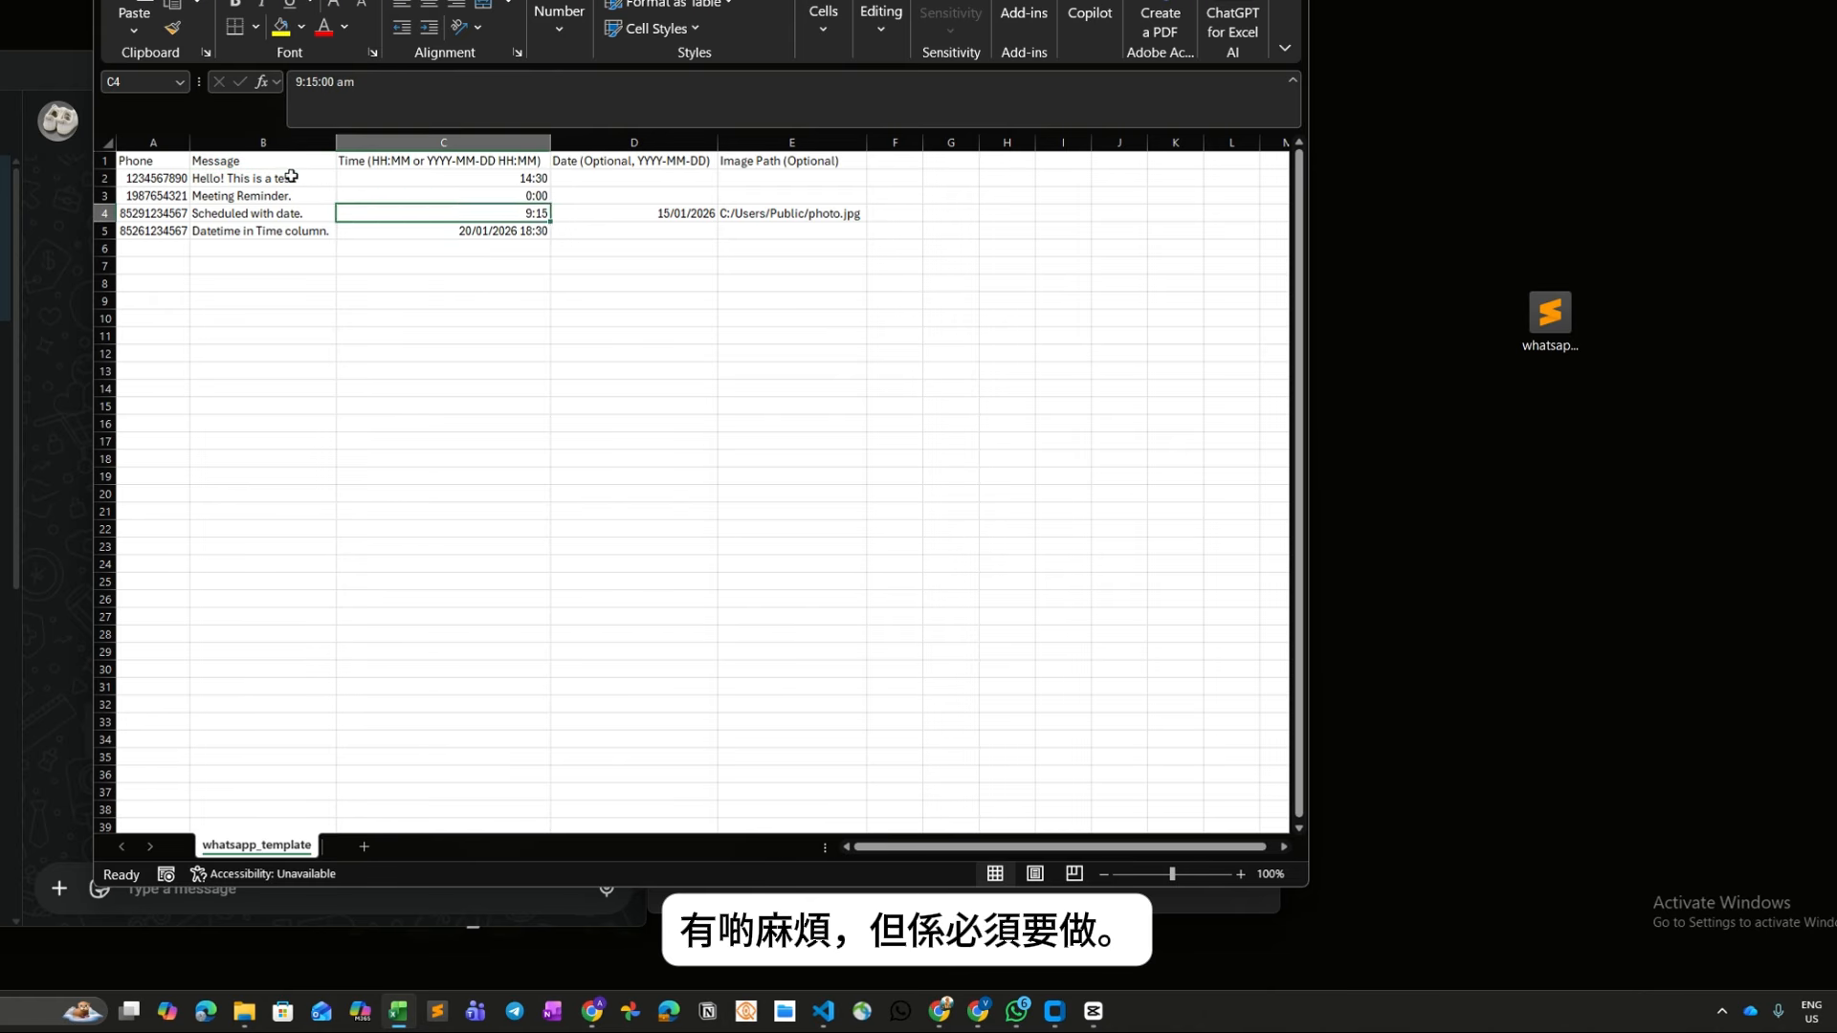
{"action": "left_click", "coordinate": [289, 176]}
{"action": "left_click_drag", "start_coordinate": [260, 178], "coordinate": [285, 231]}
{"action": "left_click", "coordinate": [434, 230]}
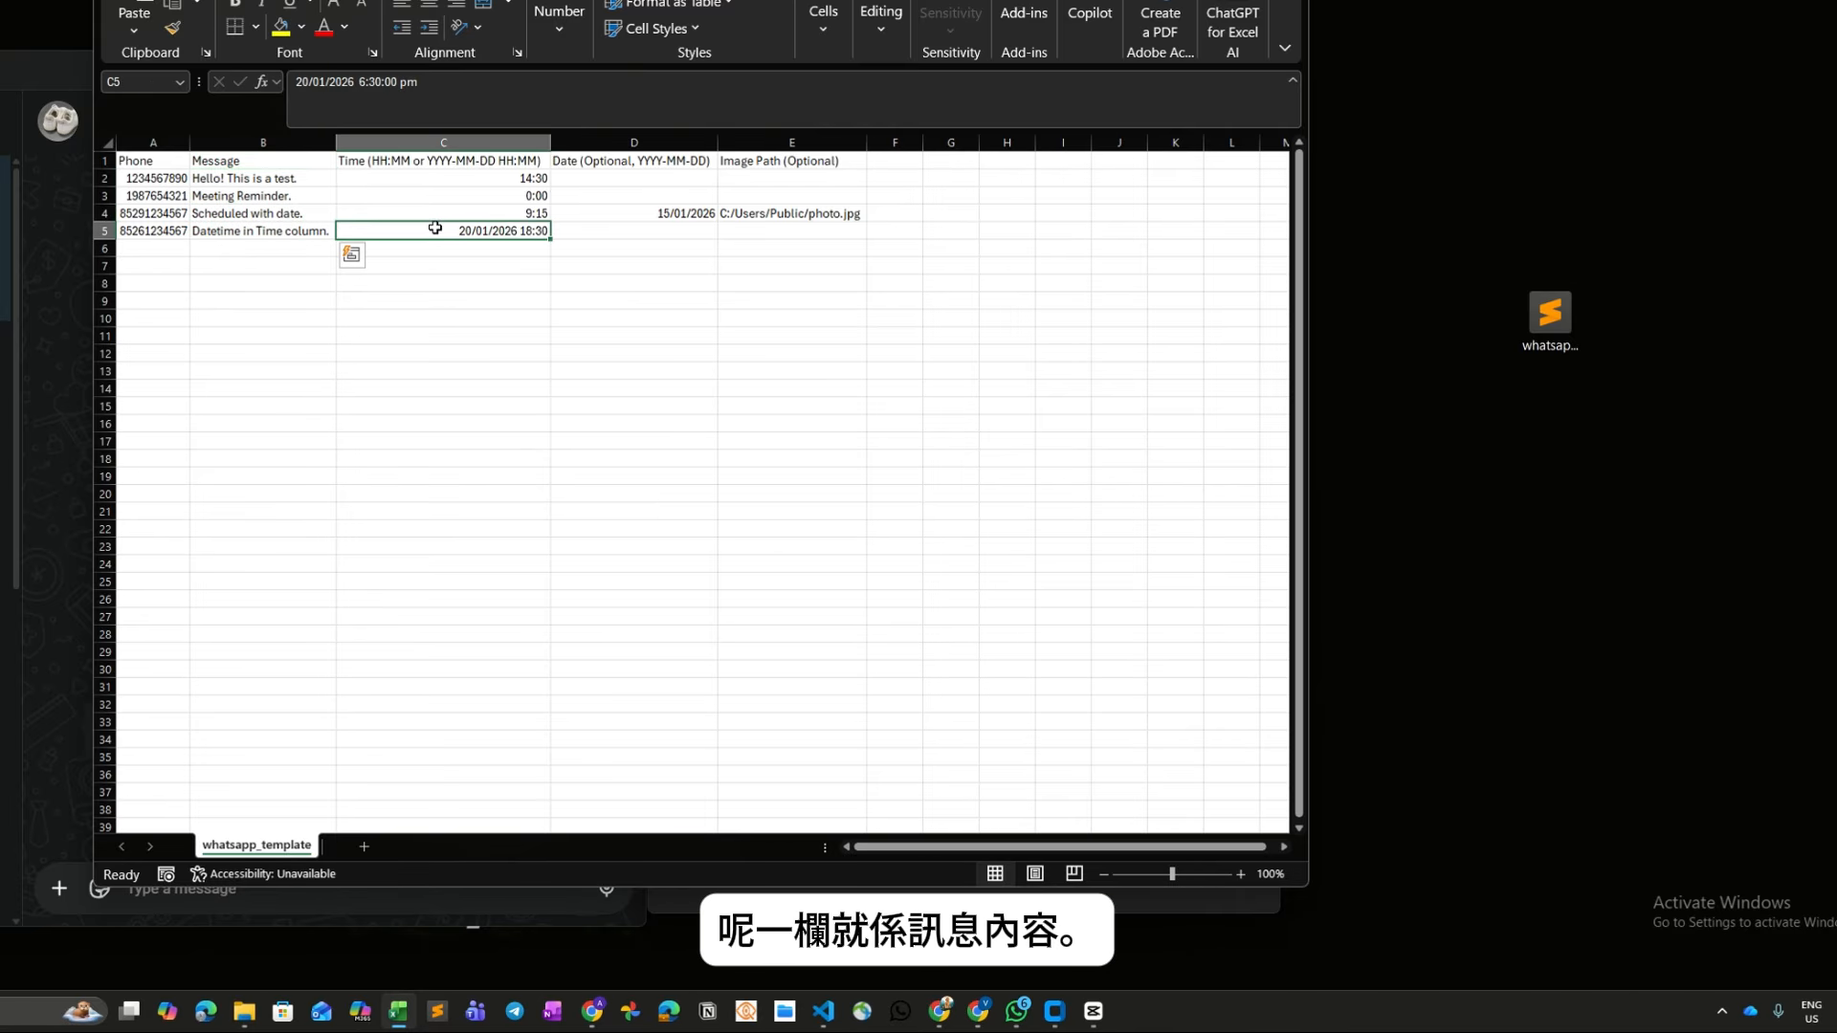
Step: Examine the template's Time, Date and Image Path columns, and close the workbook without saving changes
{"action": "left_click", "coordinate": [513, 190]}
{"action": "left_click_drag", "start_coordinate": [513, 189], "coordinate": [494, 231]}
{"action": "left_click", "coordinate": [635, 248]}
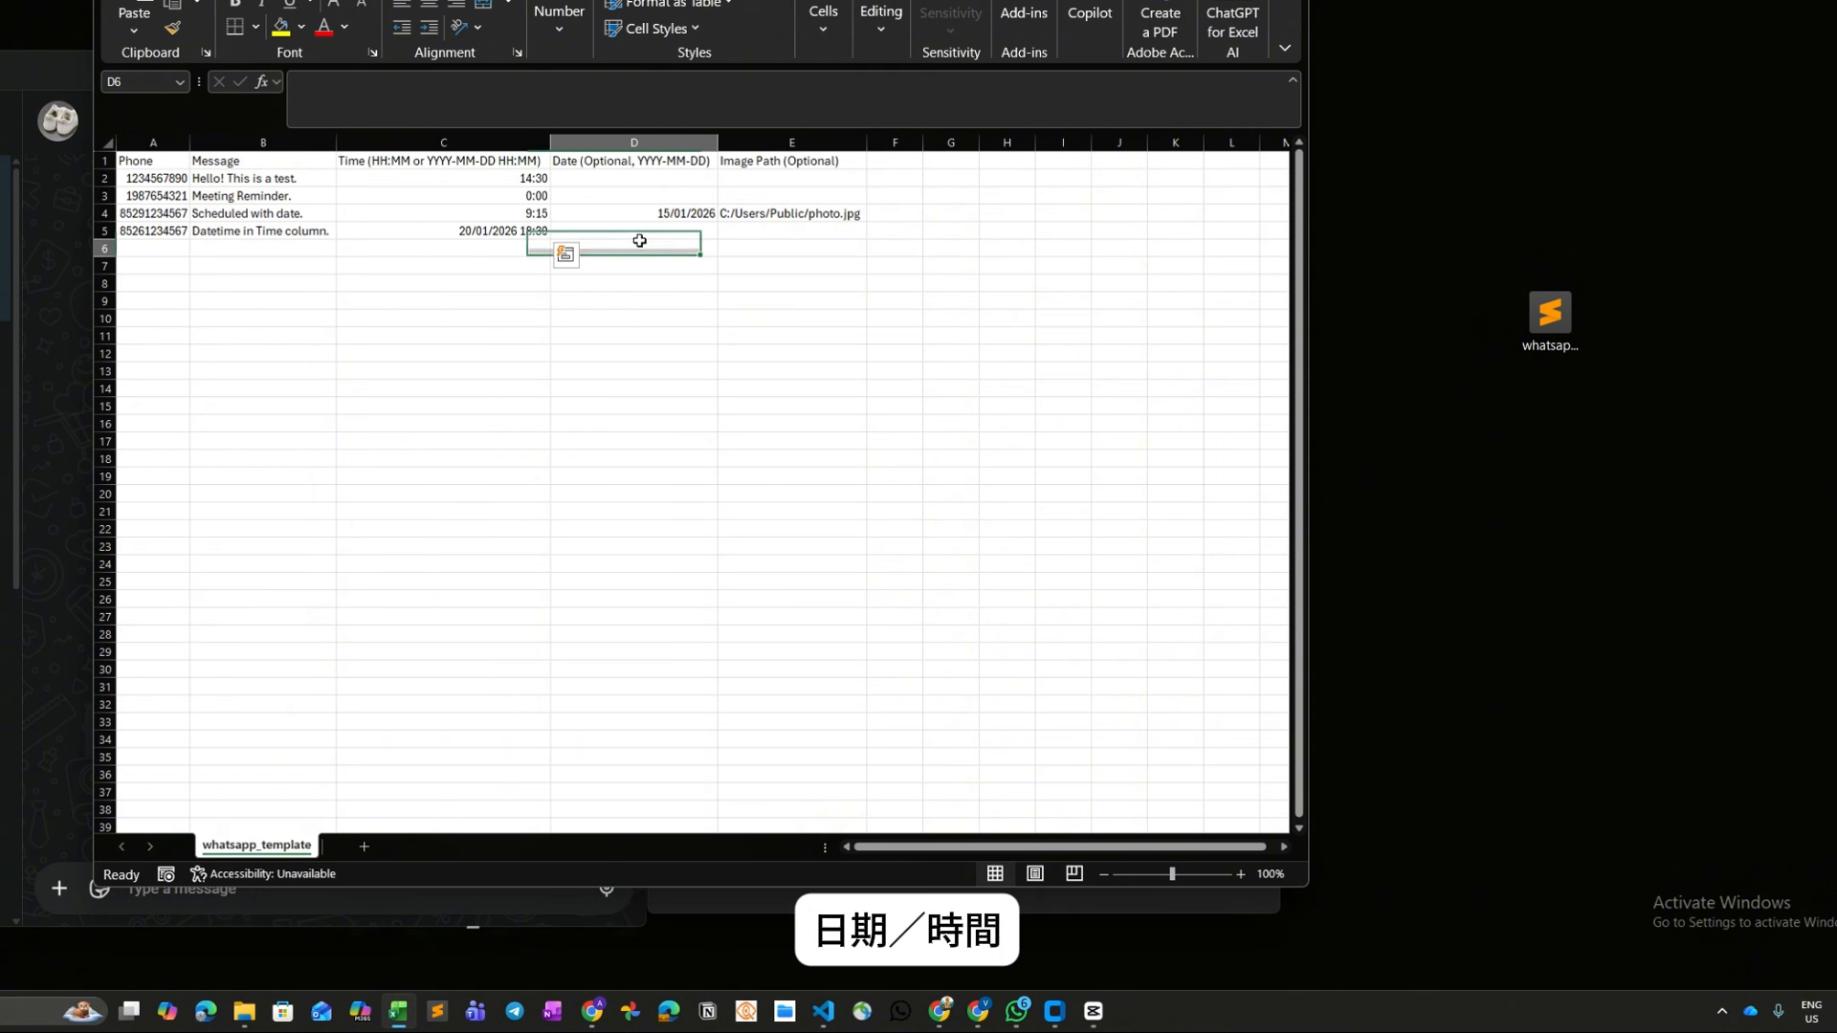
{"action": "left_click", "coordinate": [648, 215]}
{"action": "left_click", "coordinate": [652, 231]}
{"action": "left_click", "coordinate": [664, 195]}
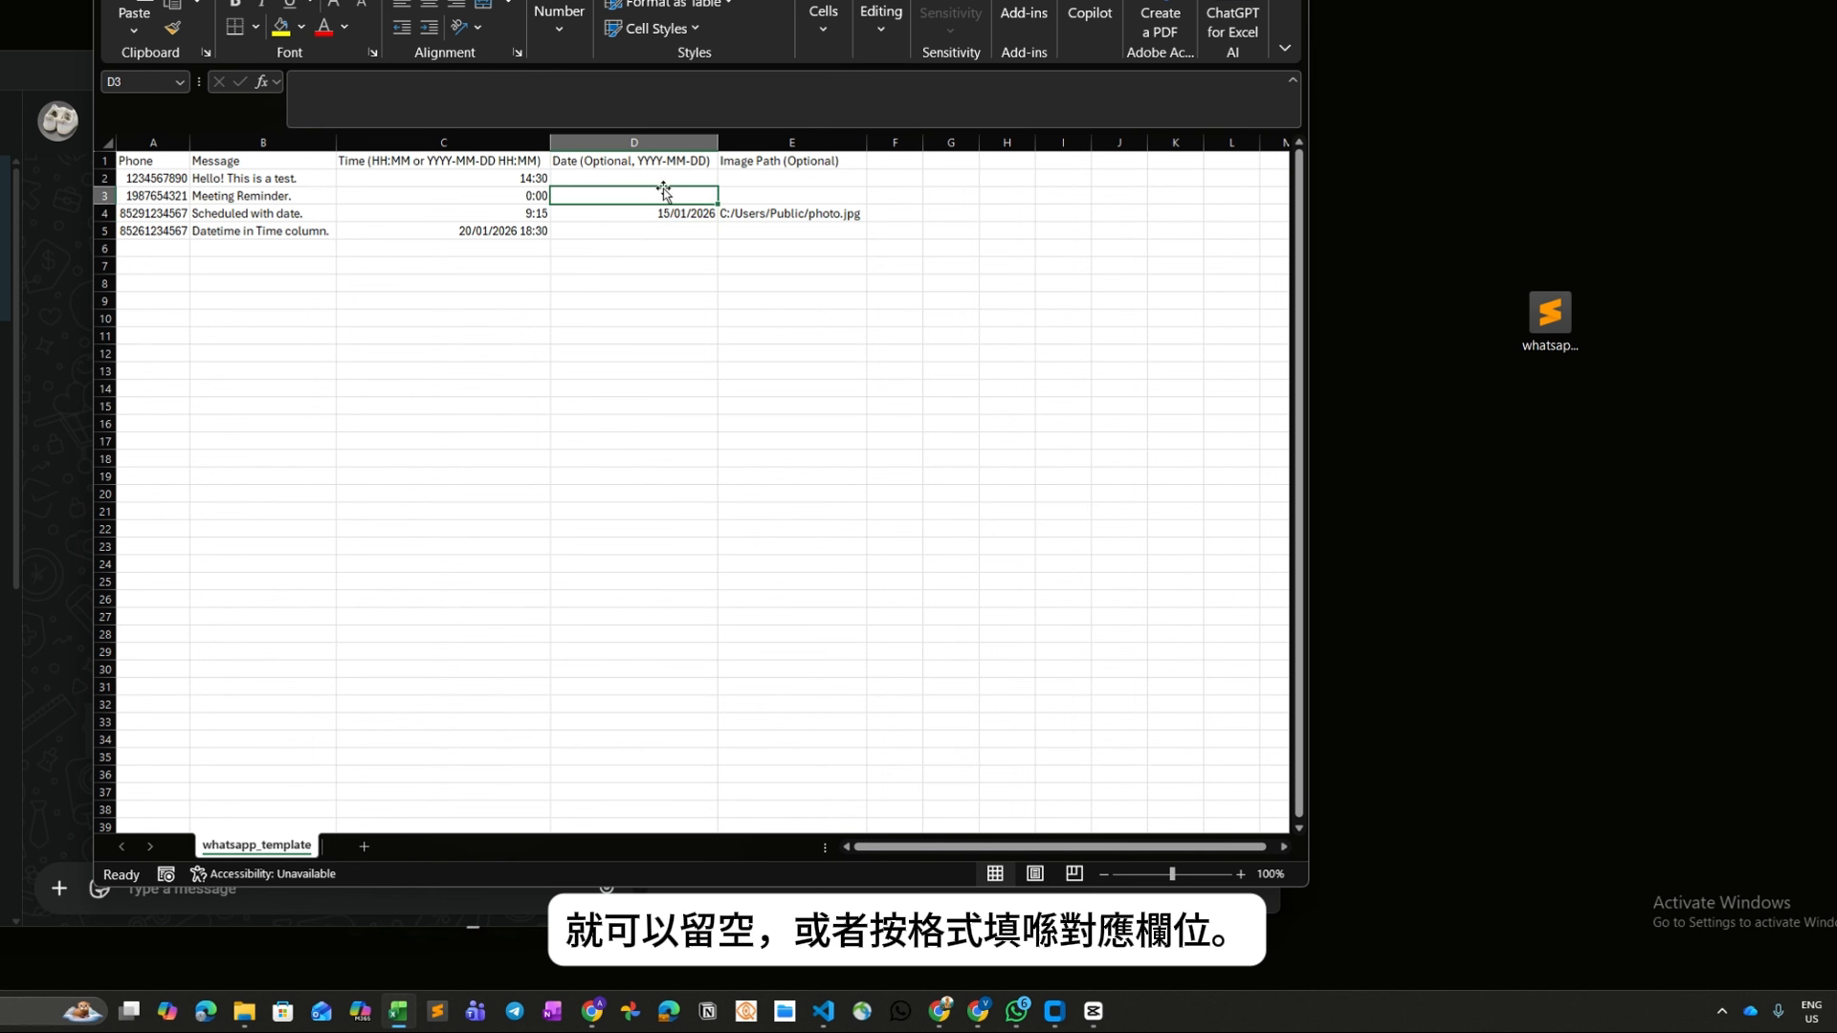
{"action": "left_click", "coordinate": [776, 213]}
{"action": "left_click_drag", "start_coordinate": [779, 181], "coordinate": [781, 241]}
{"action": "left_click", "coordinate": [789, 230]}
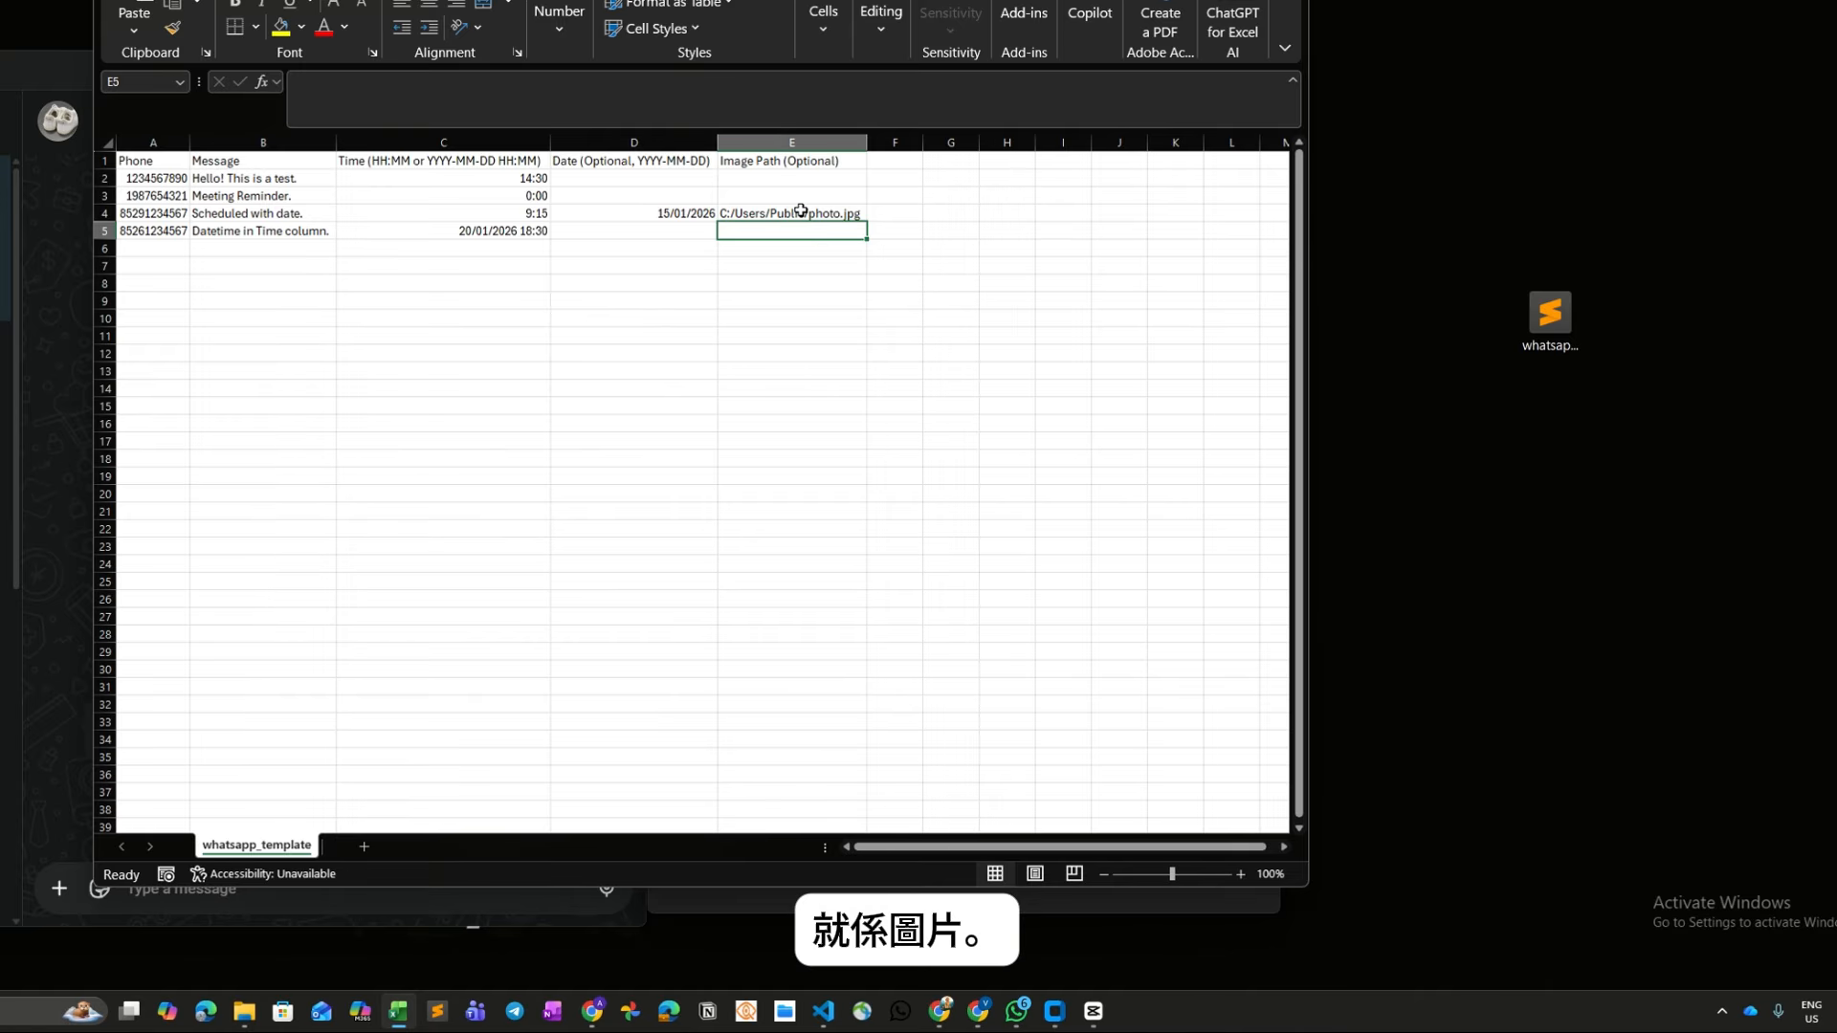
{"action": "left_click", "coordinate": [801, 211]}
{"action": "left_click_drag", "start_coordinate": [779, 181], "coordinate": [787, 228]}
{"action": "left_click", "coordinate": [771, 211]}
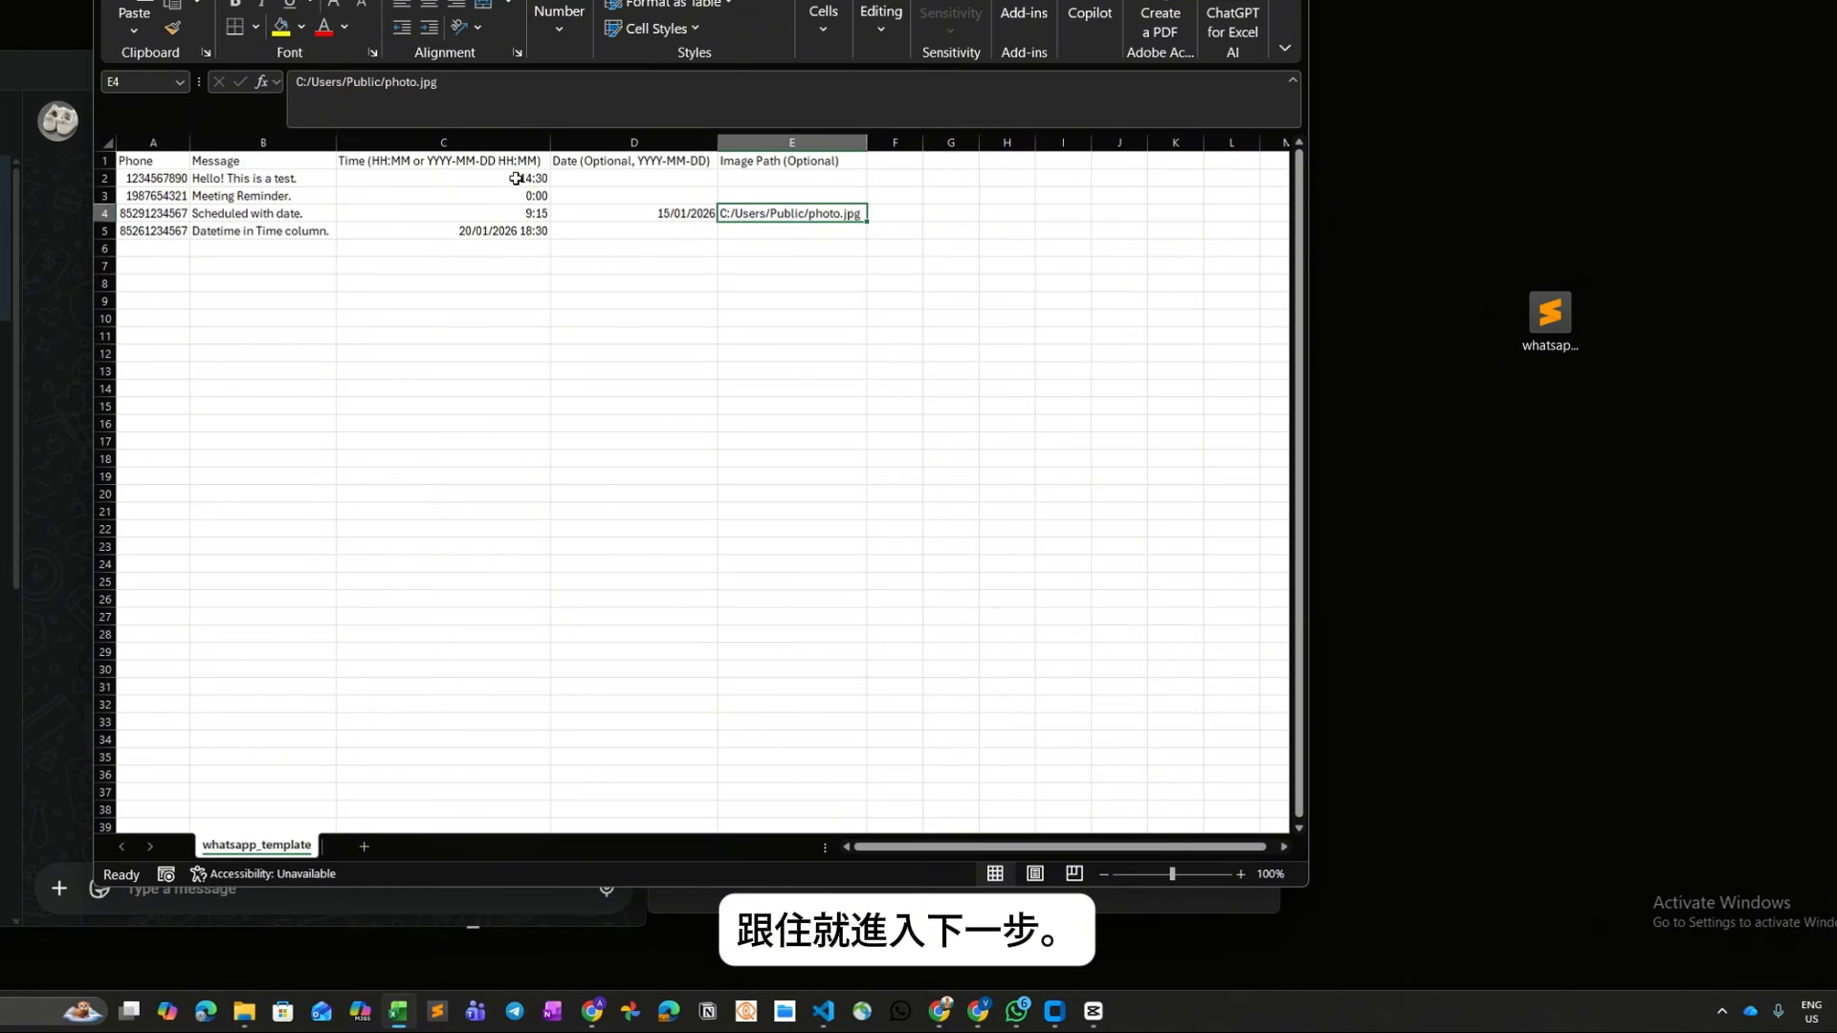
{"action": "key", "text": "ctrl+w"}
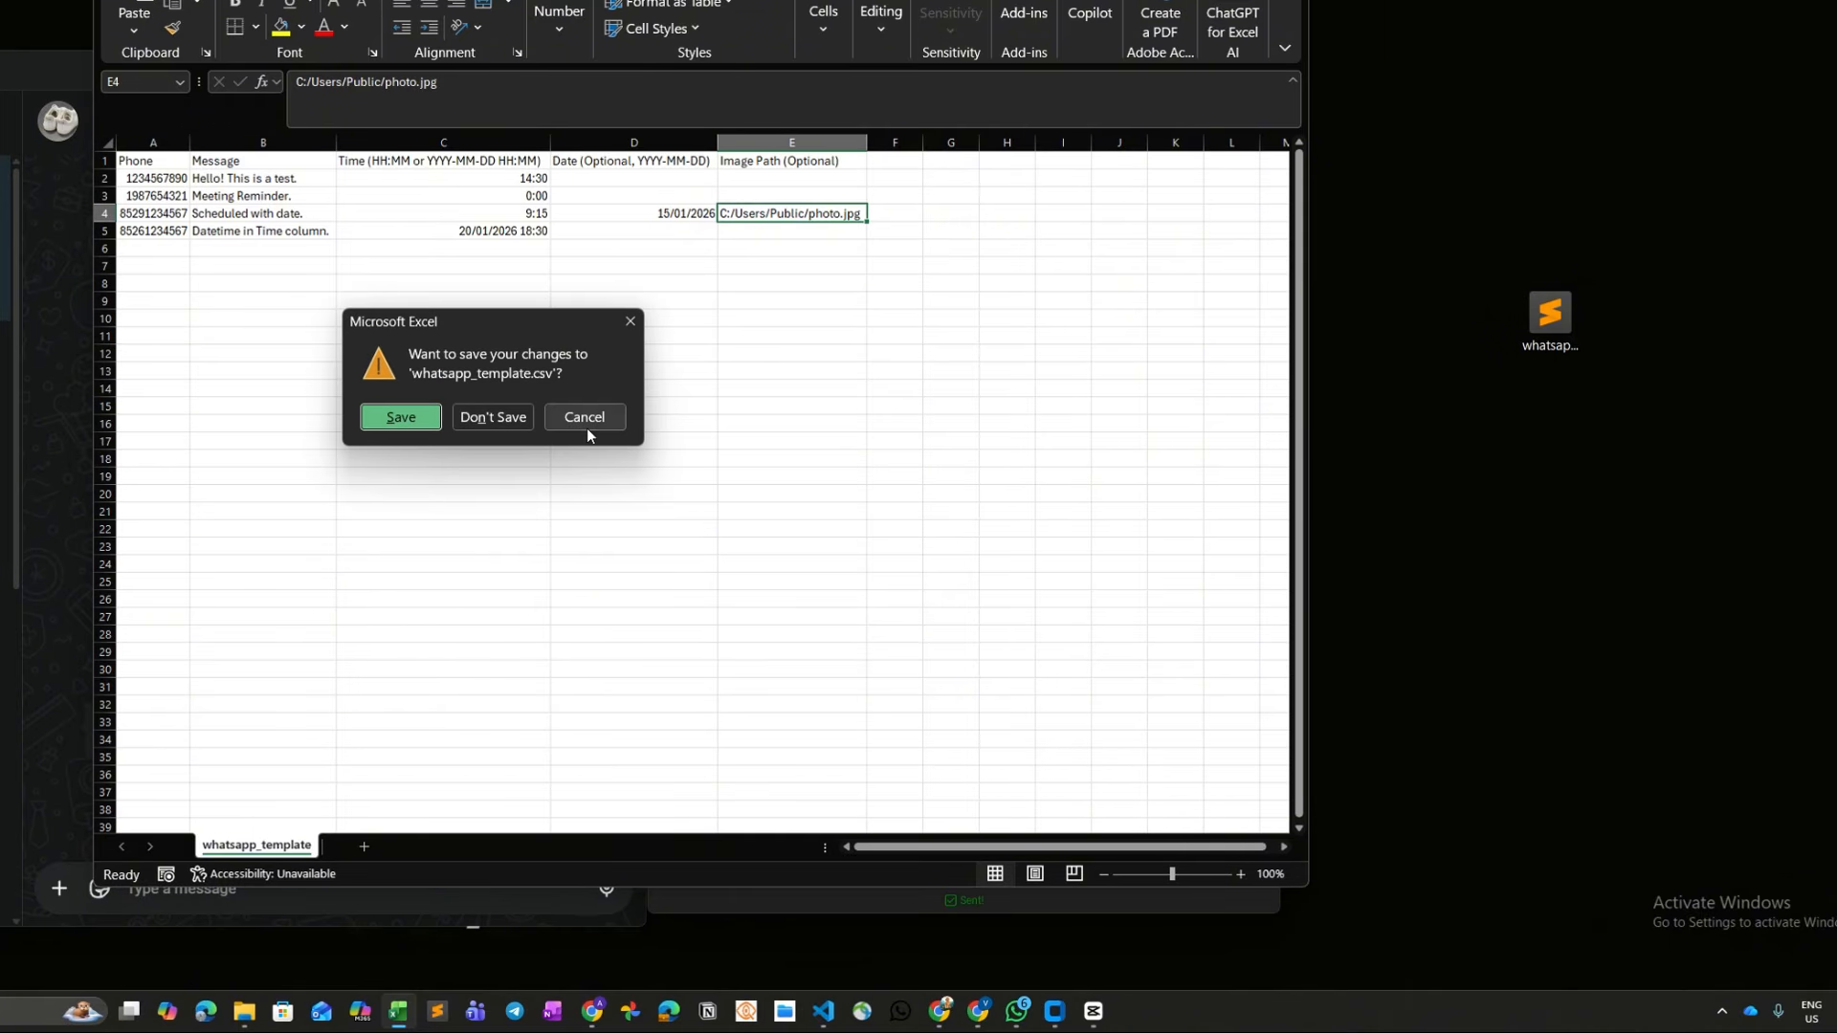
{"action": "left_click", "coordinate": [522, 419]}
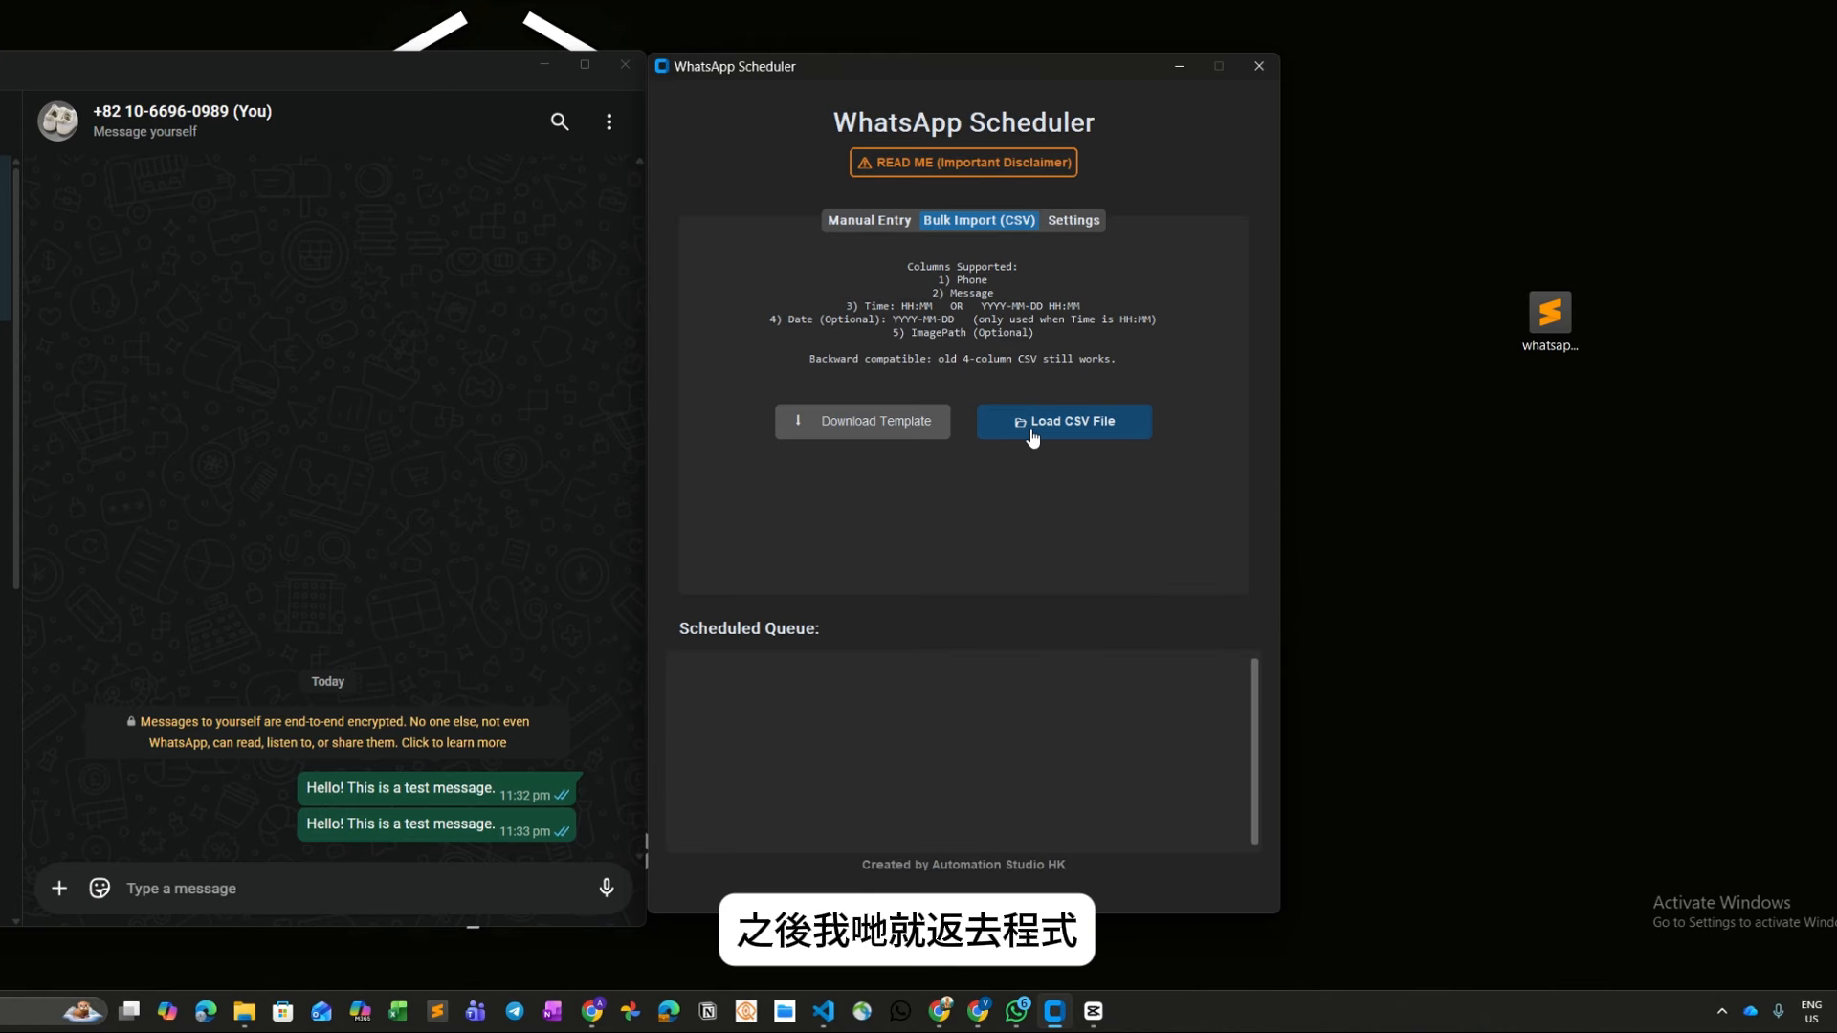
Step: Try to bulk import whatsapp_template.csv from the desktop and dismiss the error
{"action": "left_click", "coordinate": [1030, 427]}
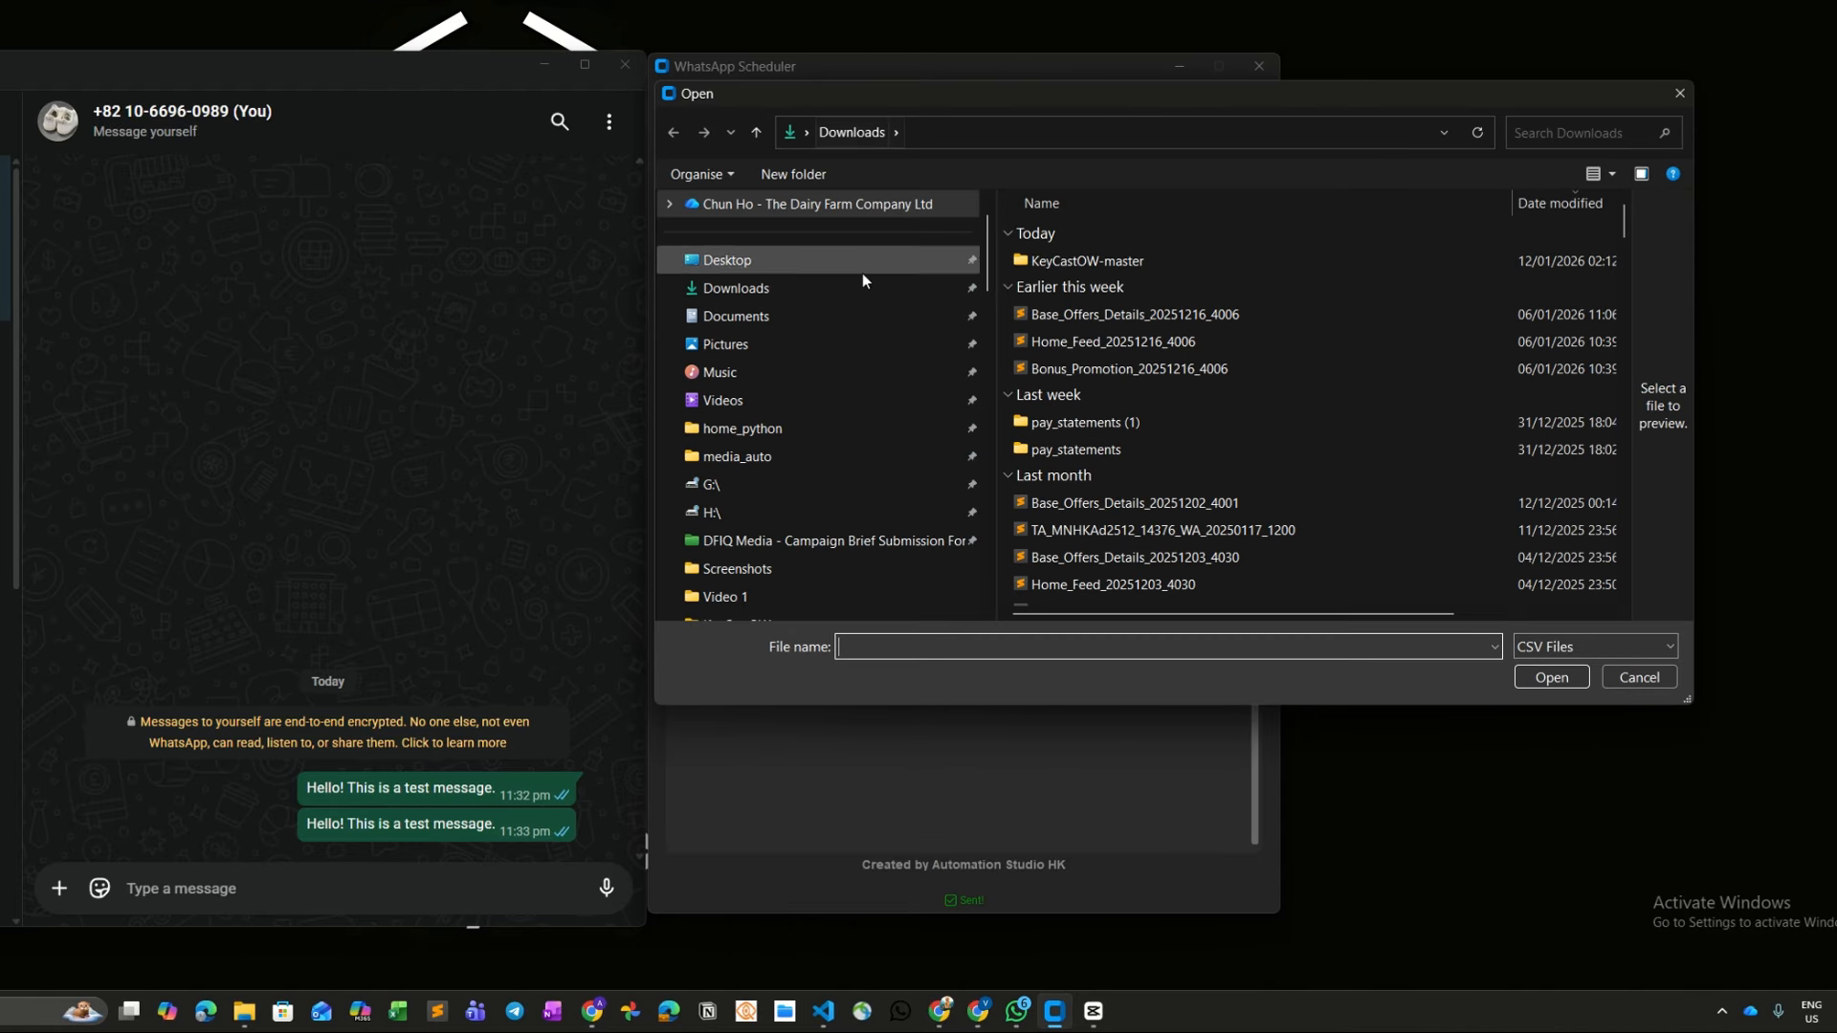
{"action": "left_click", "coordinate": [755, 260]}
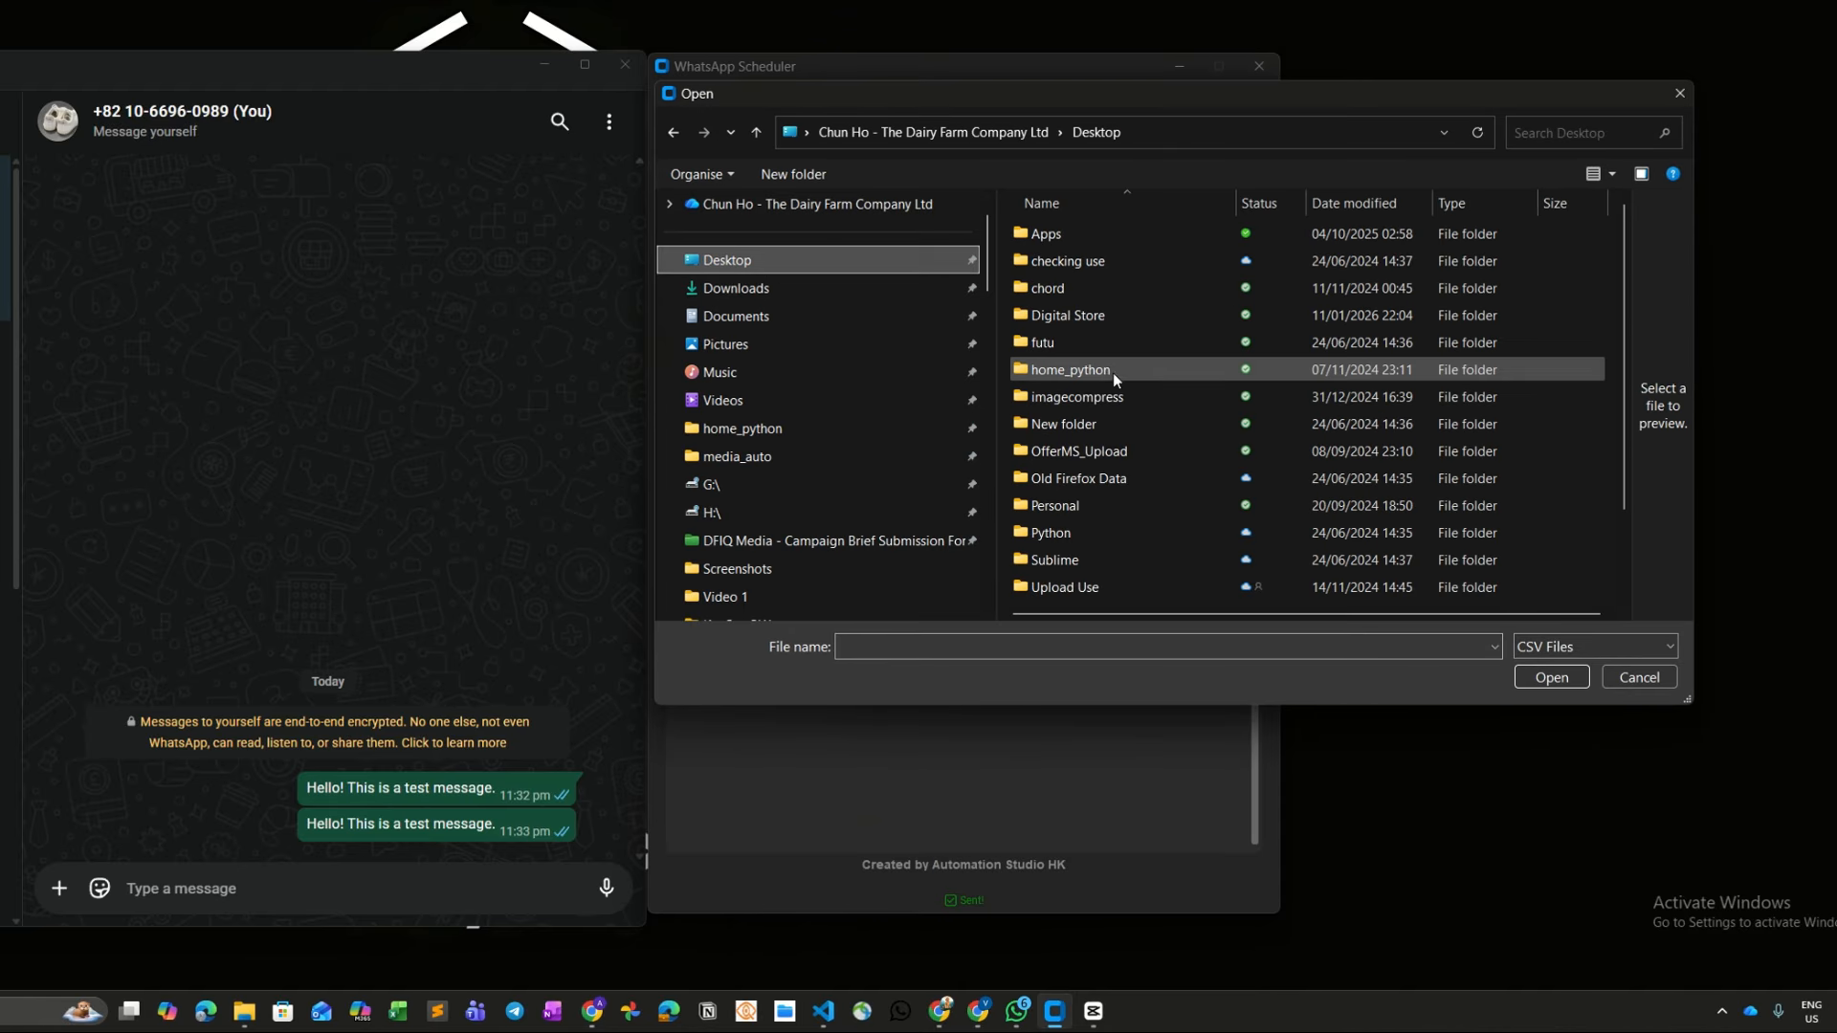
{"action": "scroll", "coordinate": [1129, 459], "scroll_direction": "down", "scroll_amount": 3}
{"action": "double_click", "coordinate": [1092, 594]}
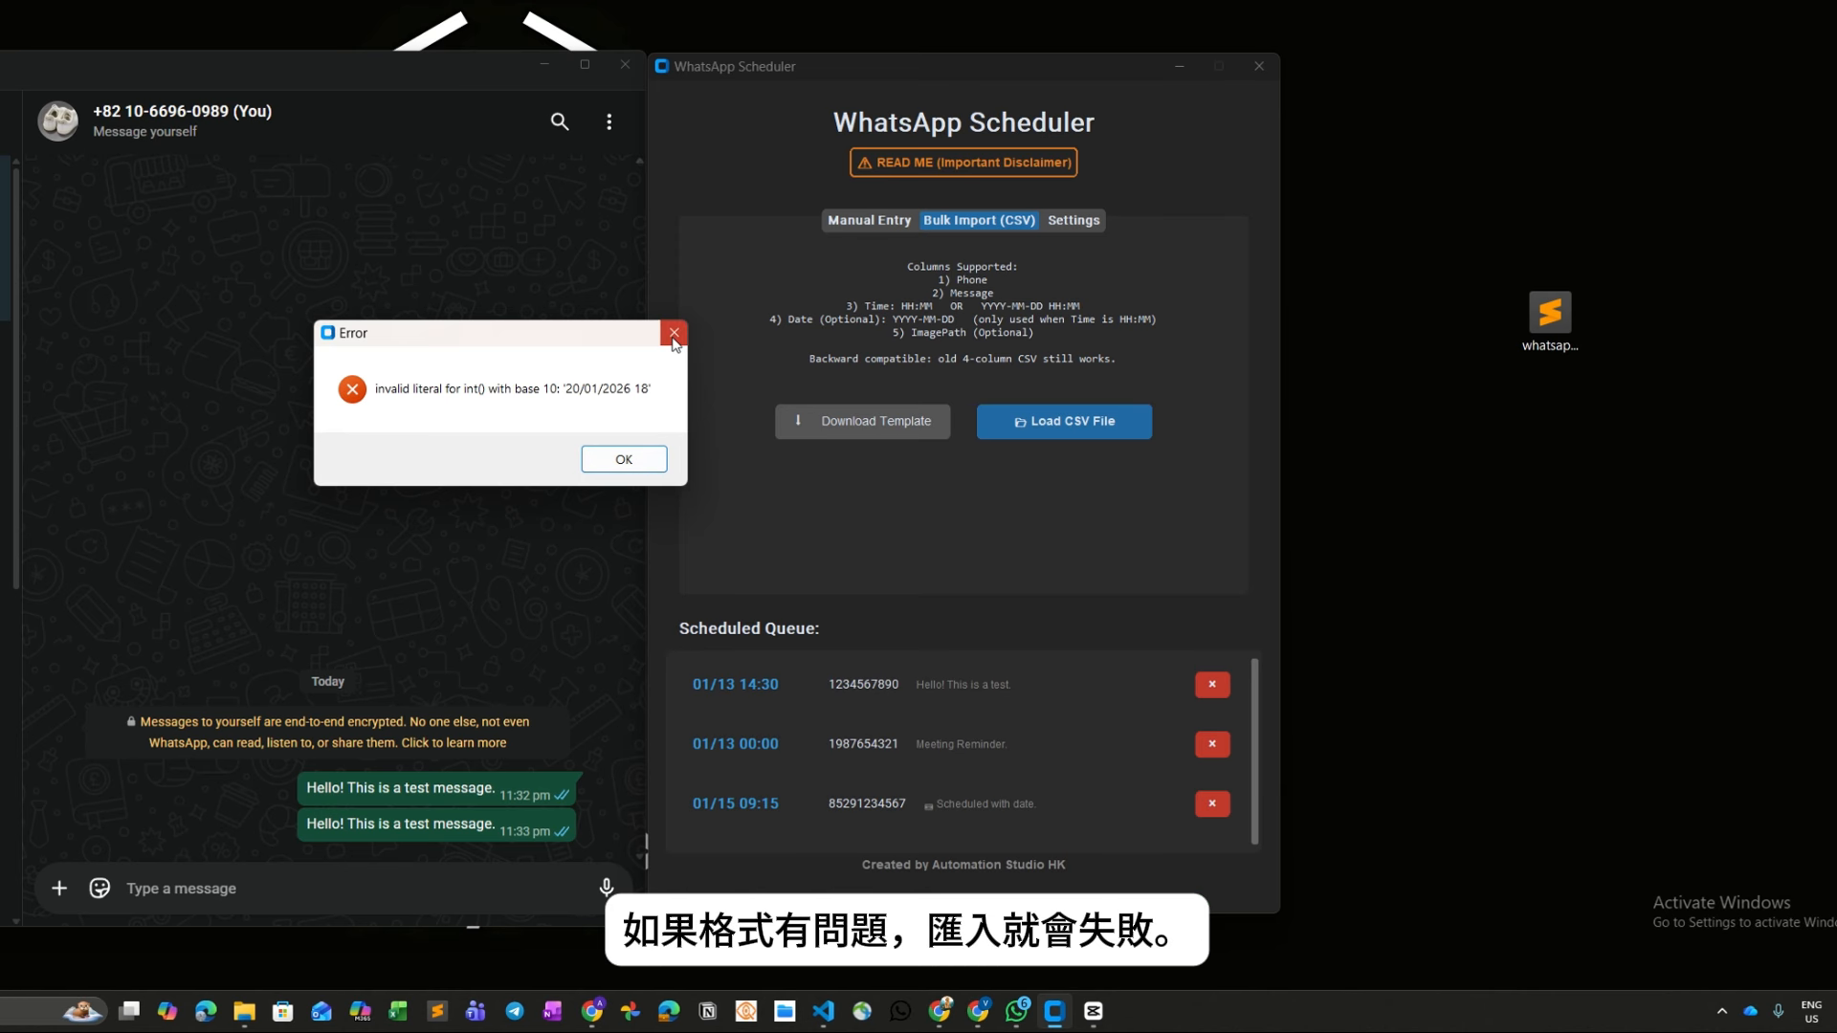
{"action": "left_click", "coordinate": [642, 466]}
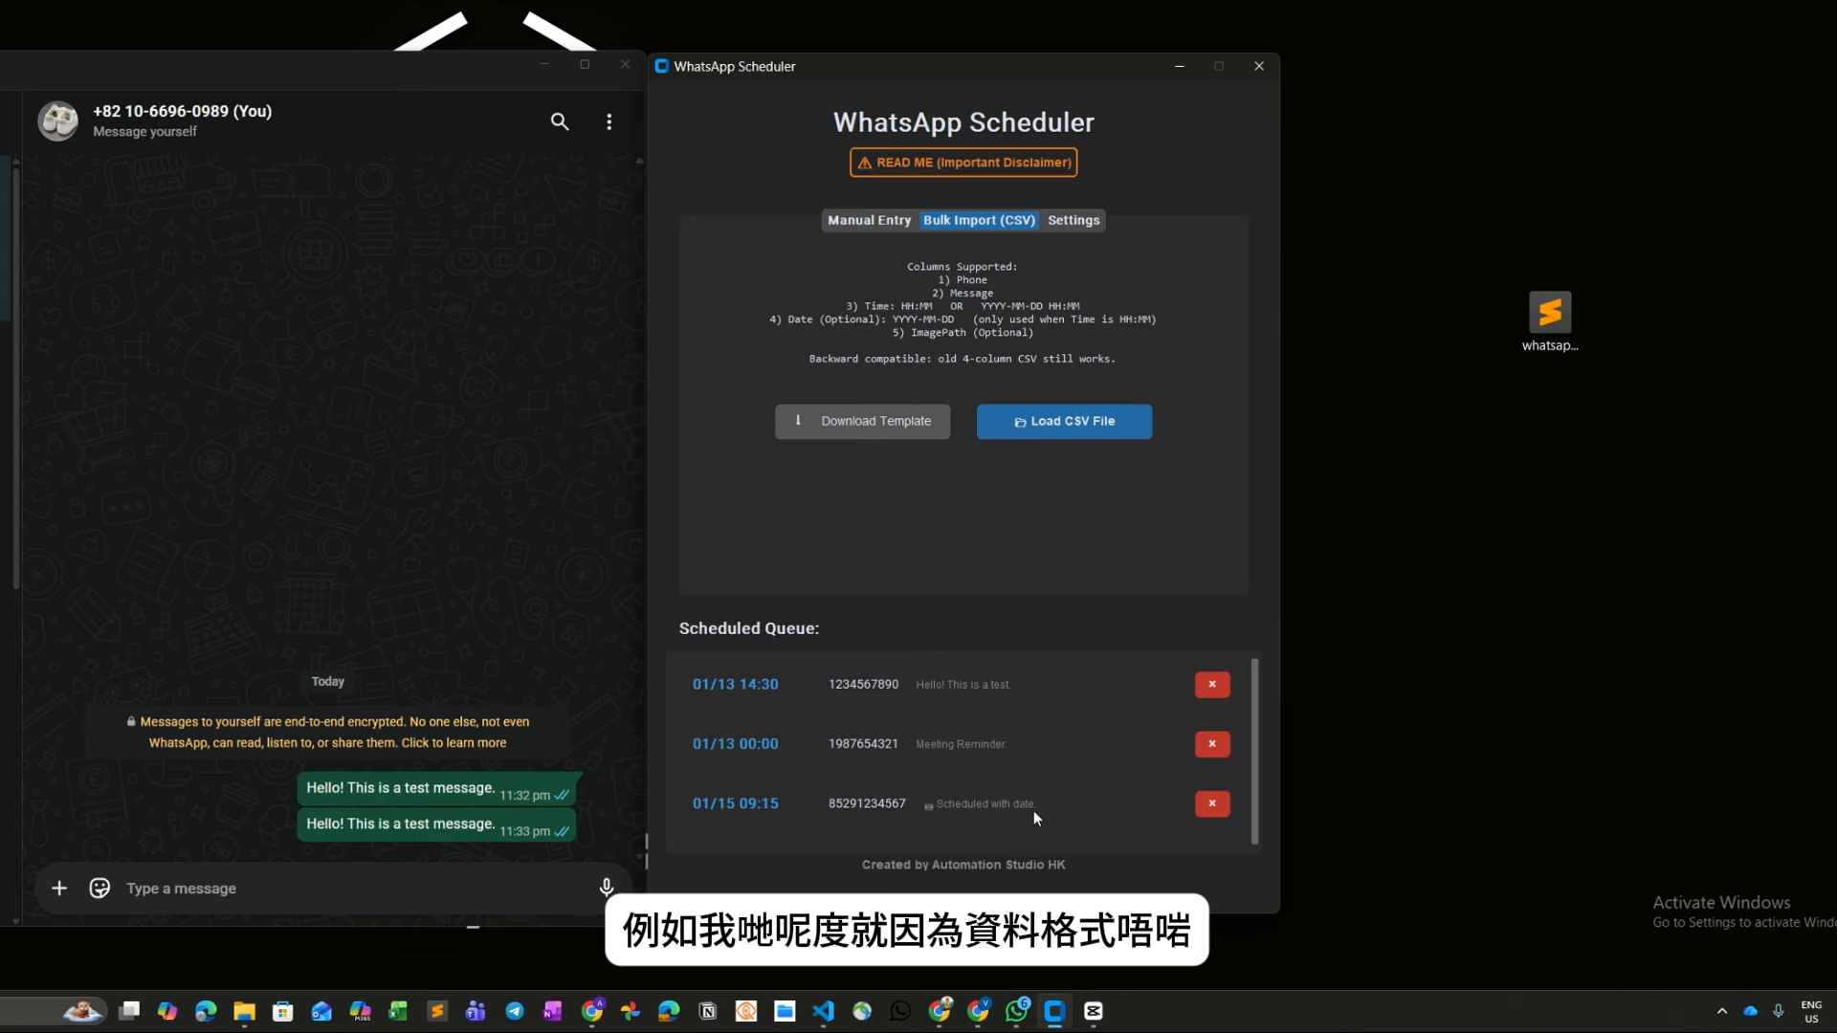
Step: Remove the three imported messages from the scheduled queue
{"action": "left_click", "coordinate": [1213, 804]}
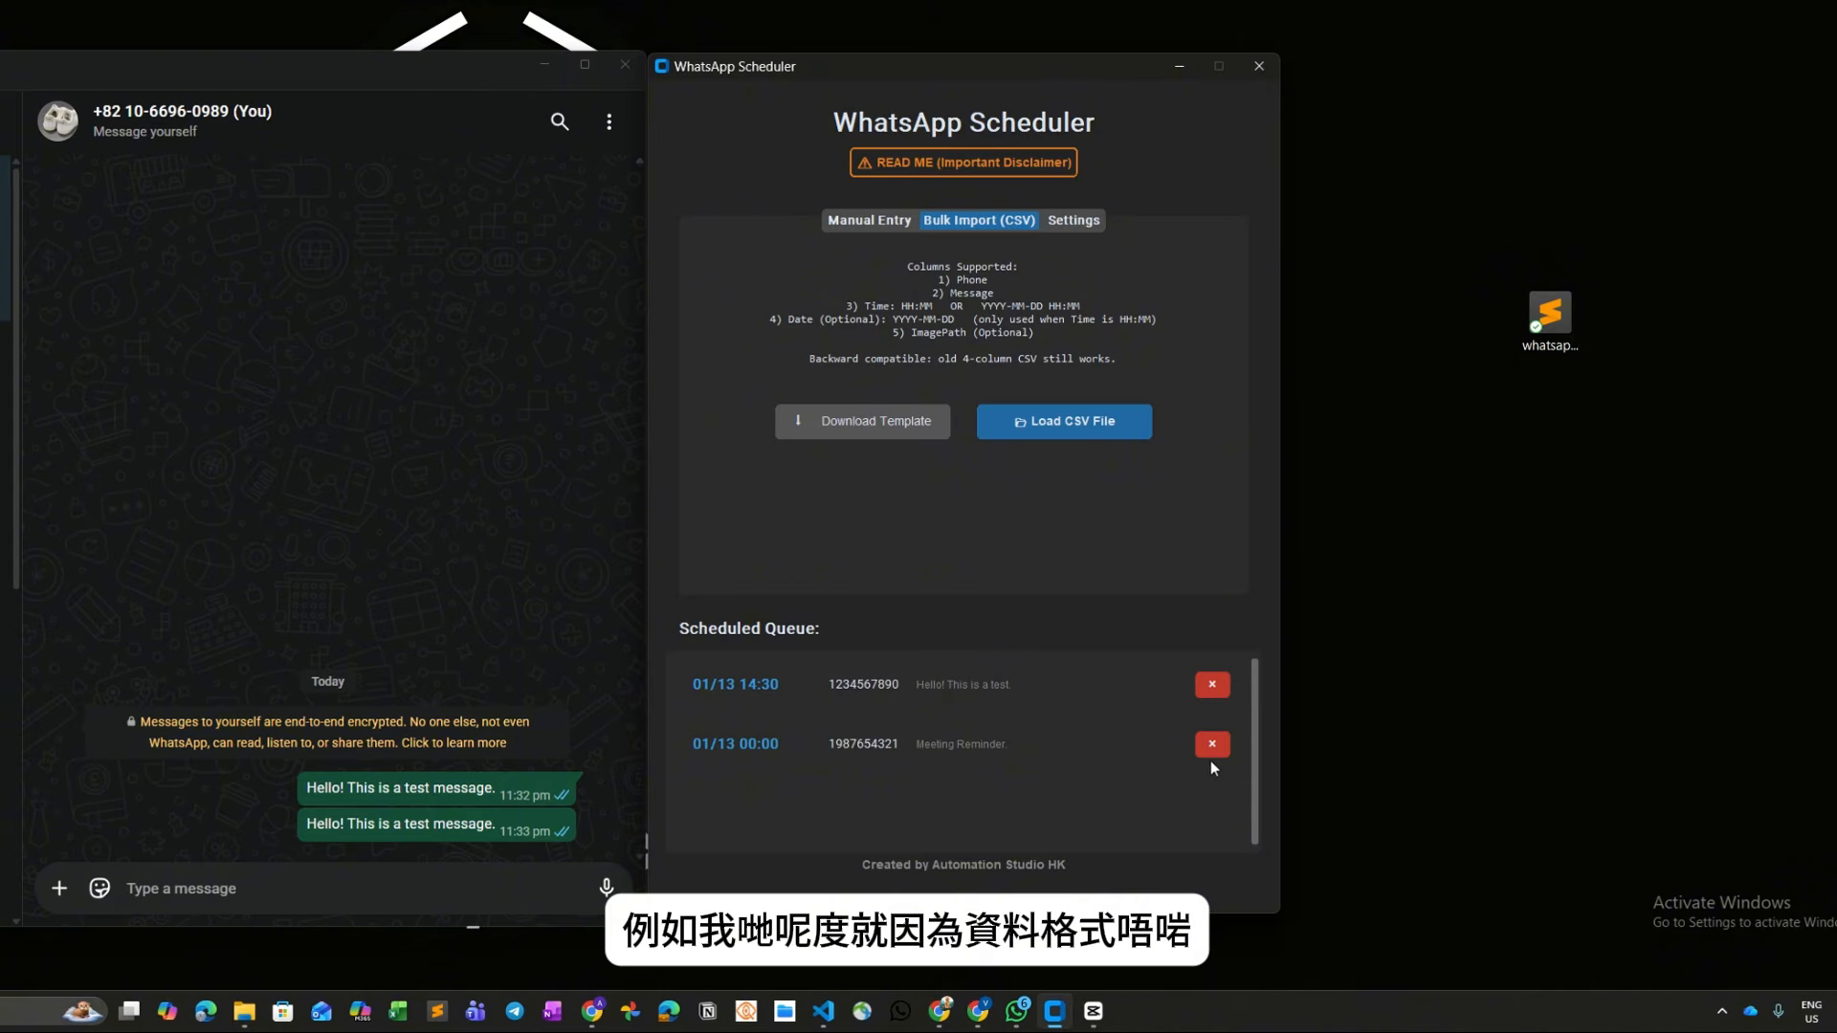
{"action": "left_click", "coordinate": [1212, 743]}
{"action": "left_click", "coordinate": [1213, 684]}
Step: Open the desktop's whatsapp_template file in Excel and autofit all column widths
{"action": "left_click", "coordinate": [1426, 550]}
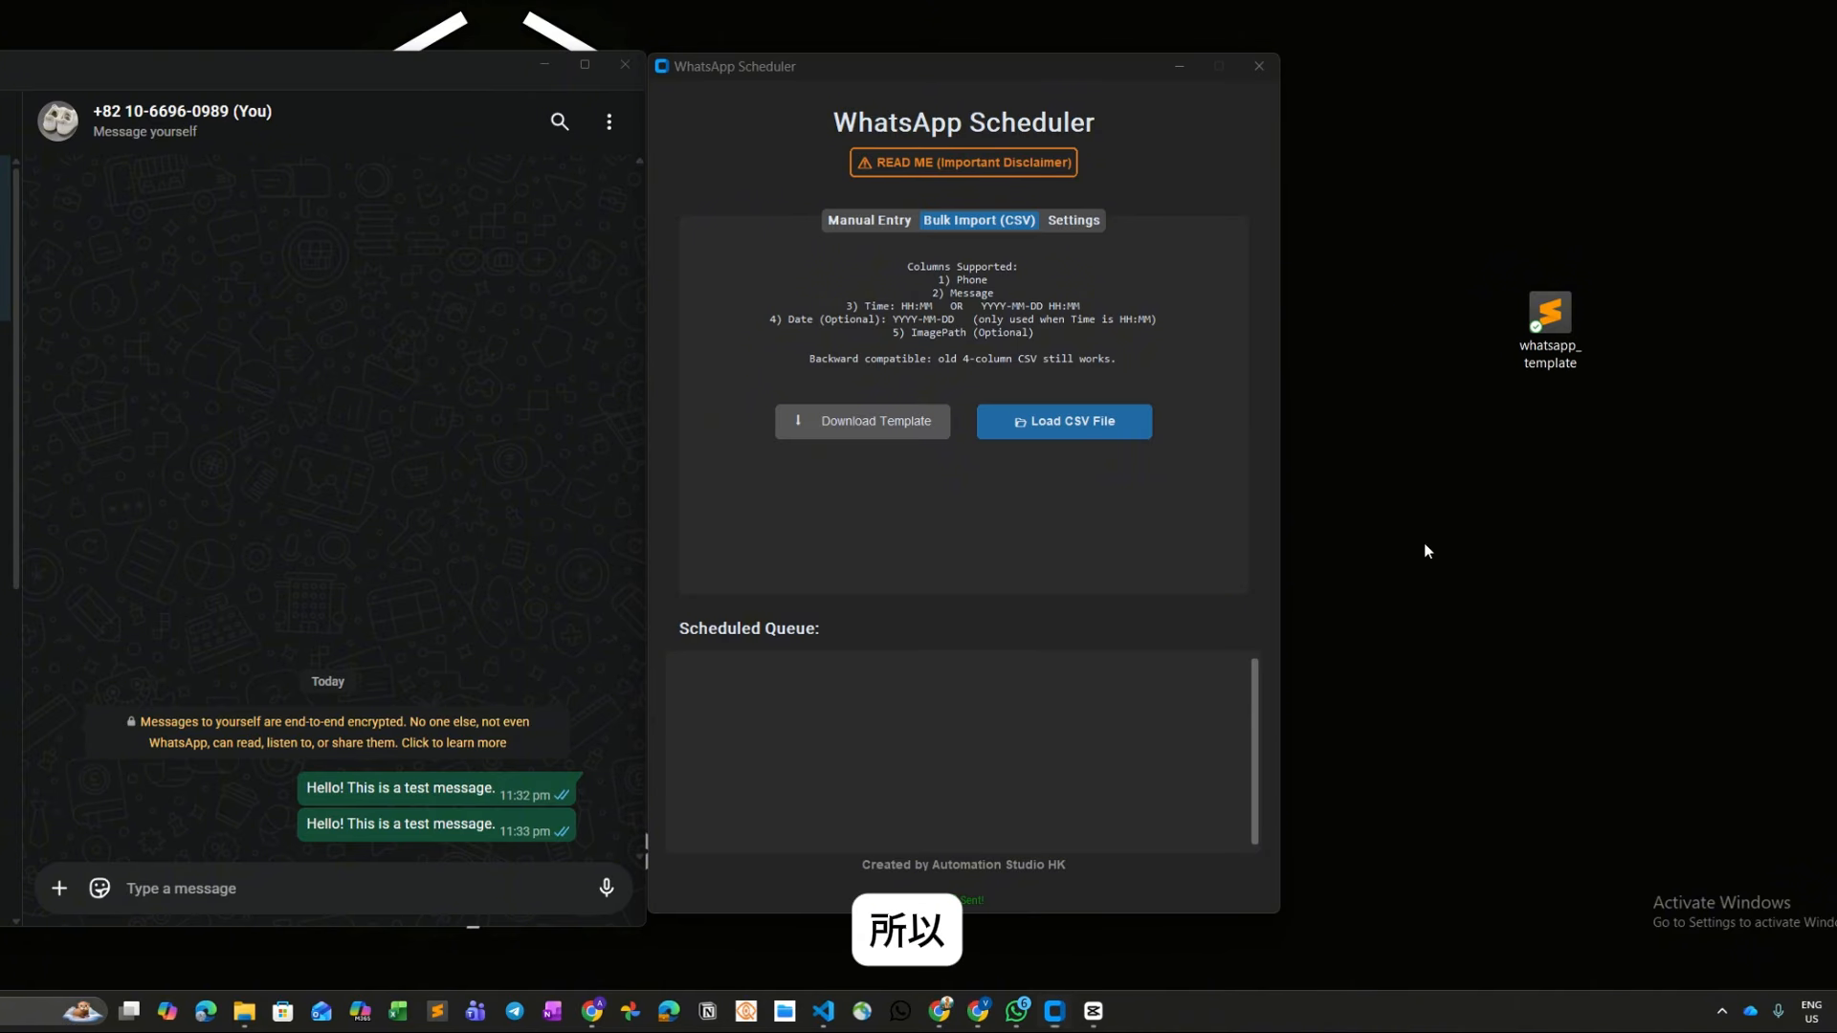
{"action": "right_click", "coordinate": [1551, 332]}
{"action": "mouse_move", "coordinate": [1604, 439]}
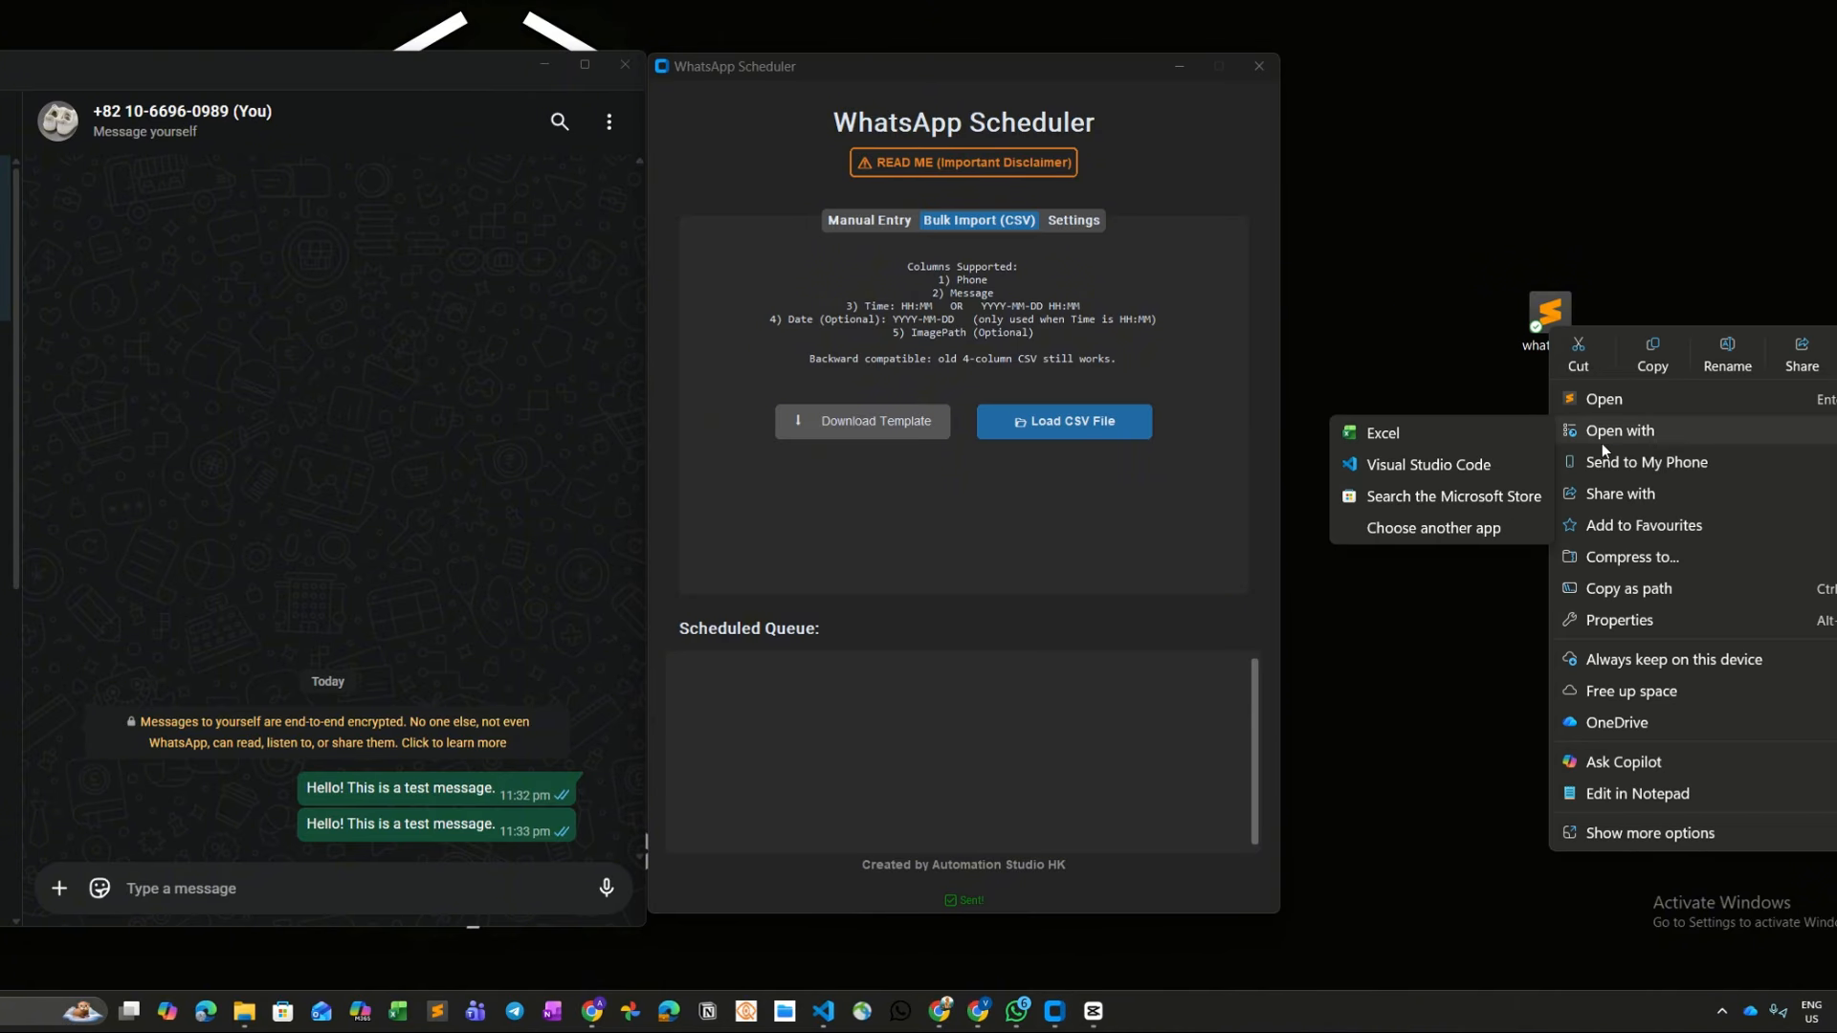
{"action": "left_click", "coordinate": [1475, 441]}
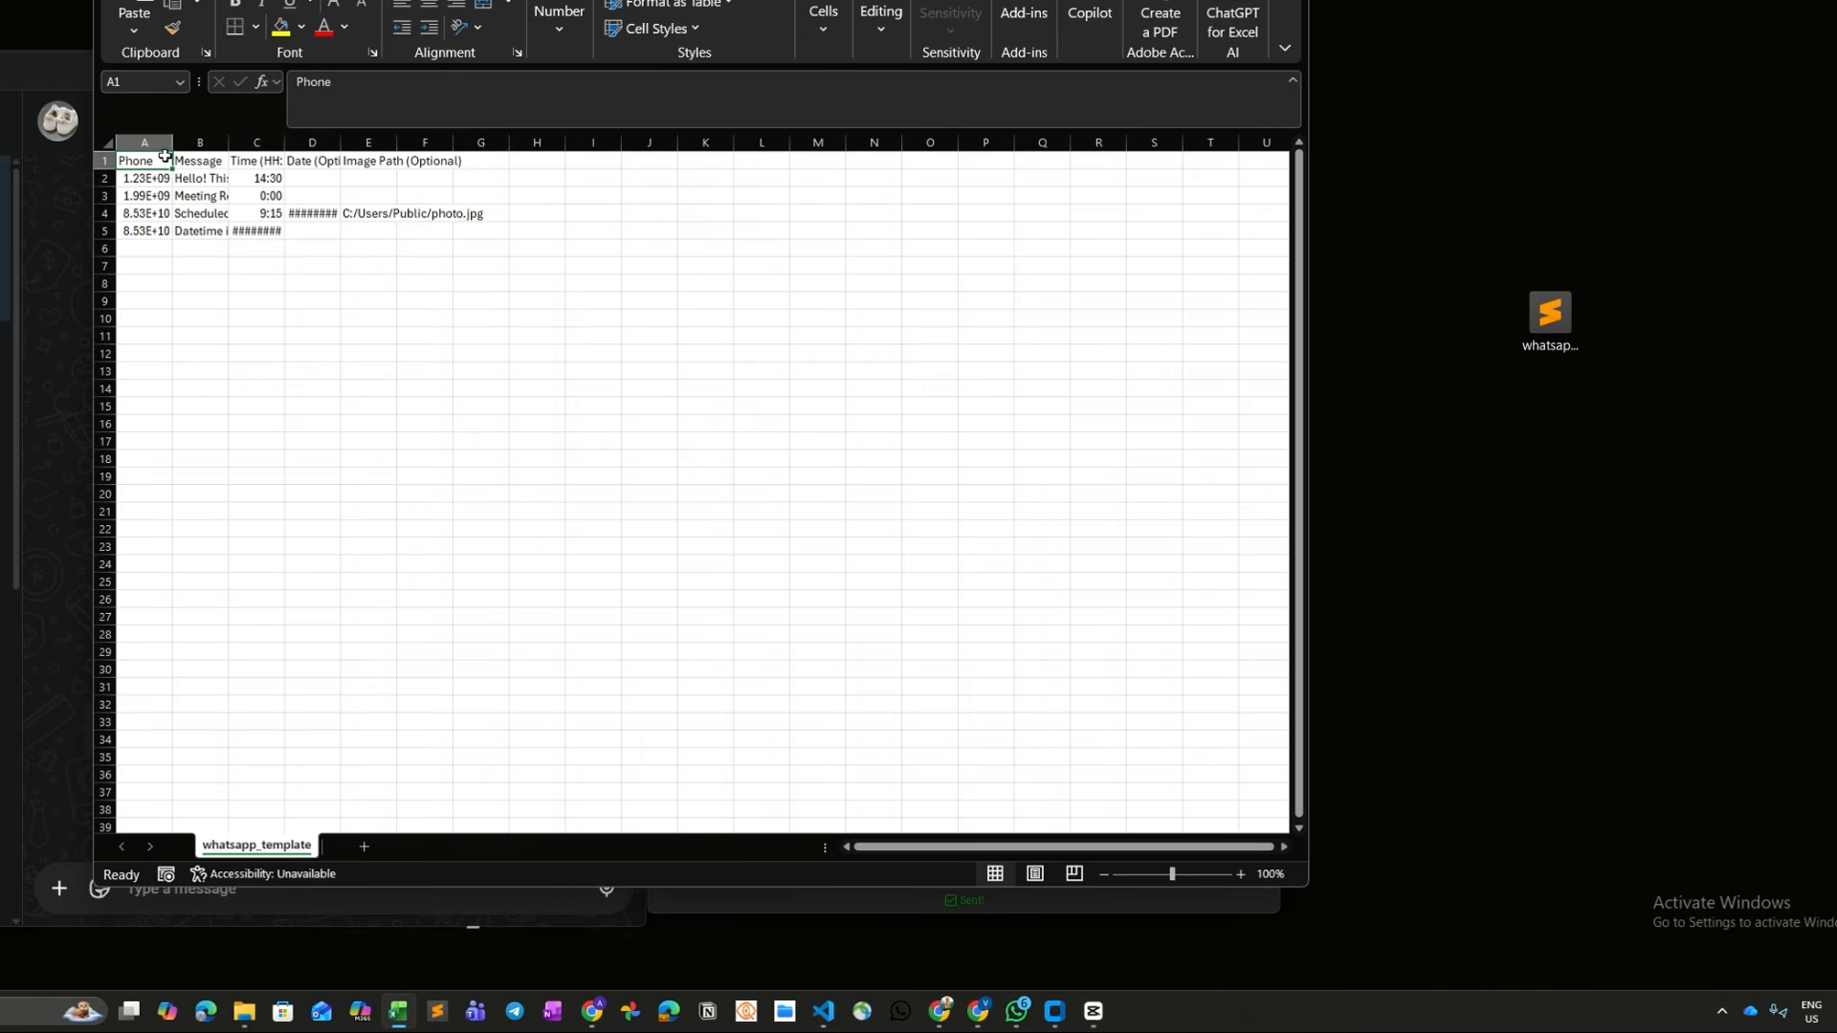
{"action": "left_click", "coordinate": [108, 143]}
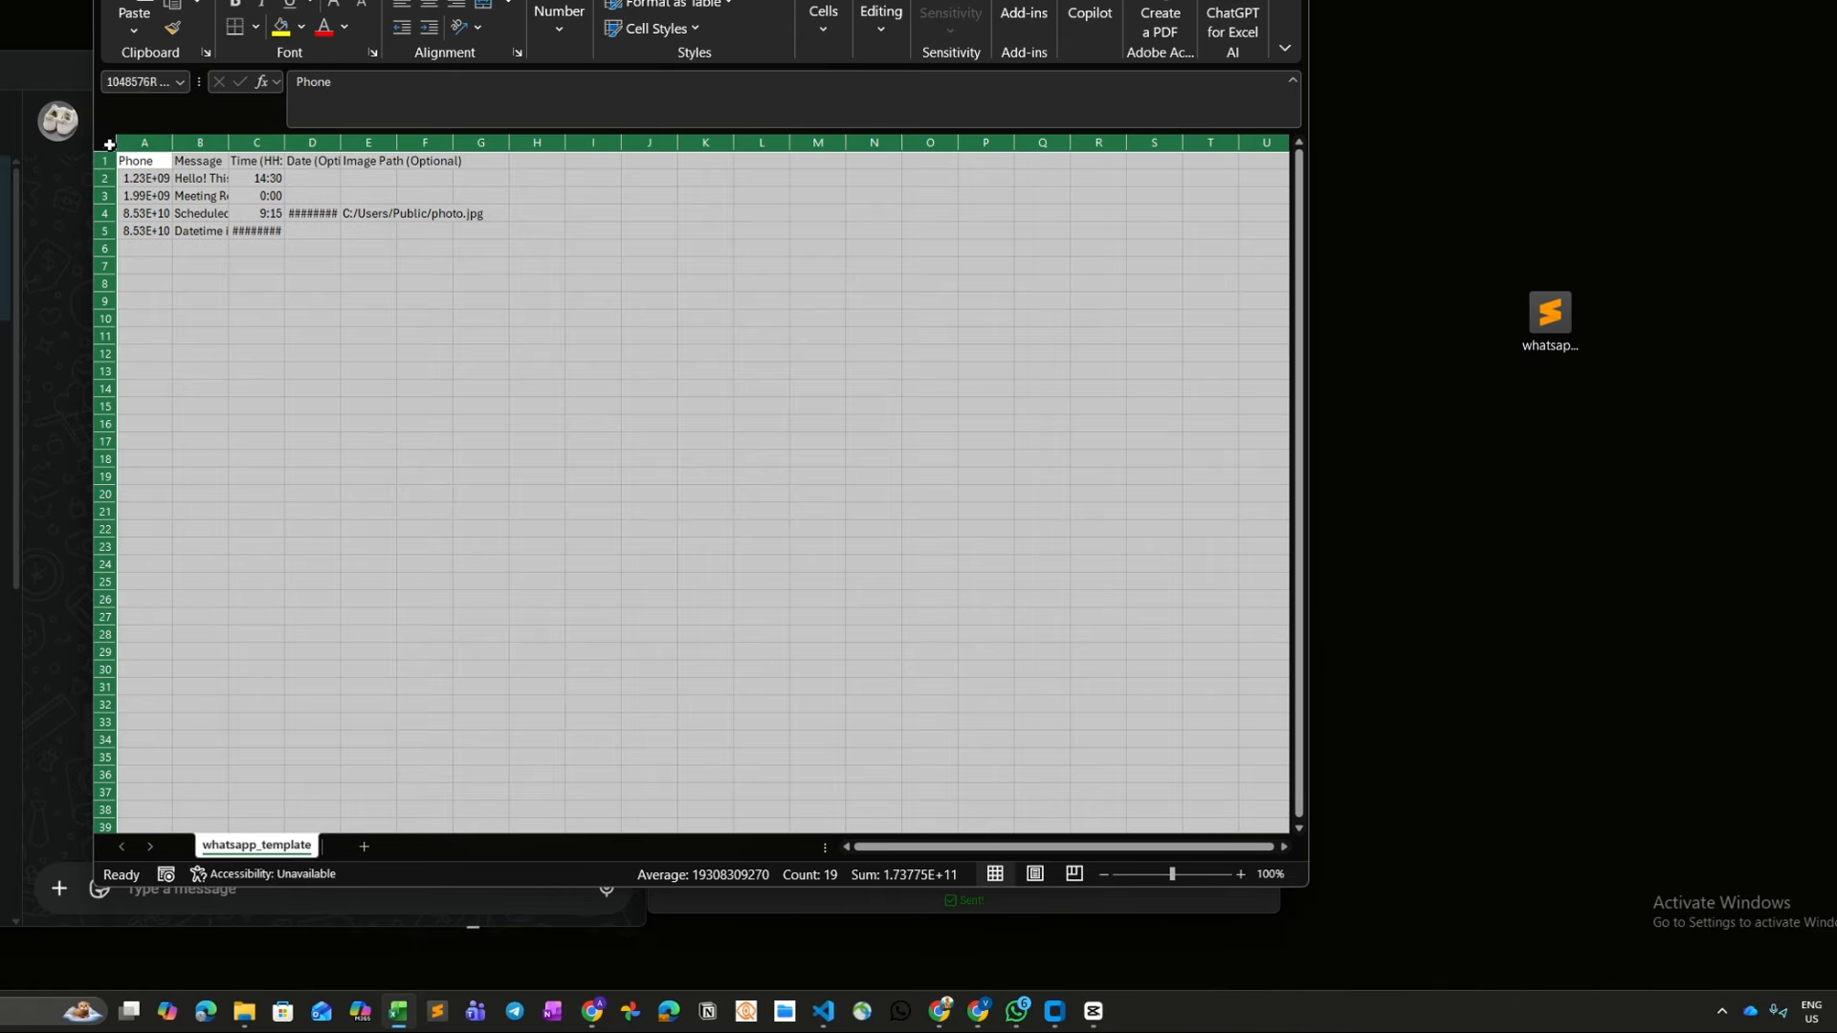
{"action": "double_click", "coordinate": [172, 143]}
Step: Prefix the phone numbers in A2 and A3 with an apostrophe and a plus sign so they are stored as text
{"action": "double_click", "coordinate": [147, 179]}
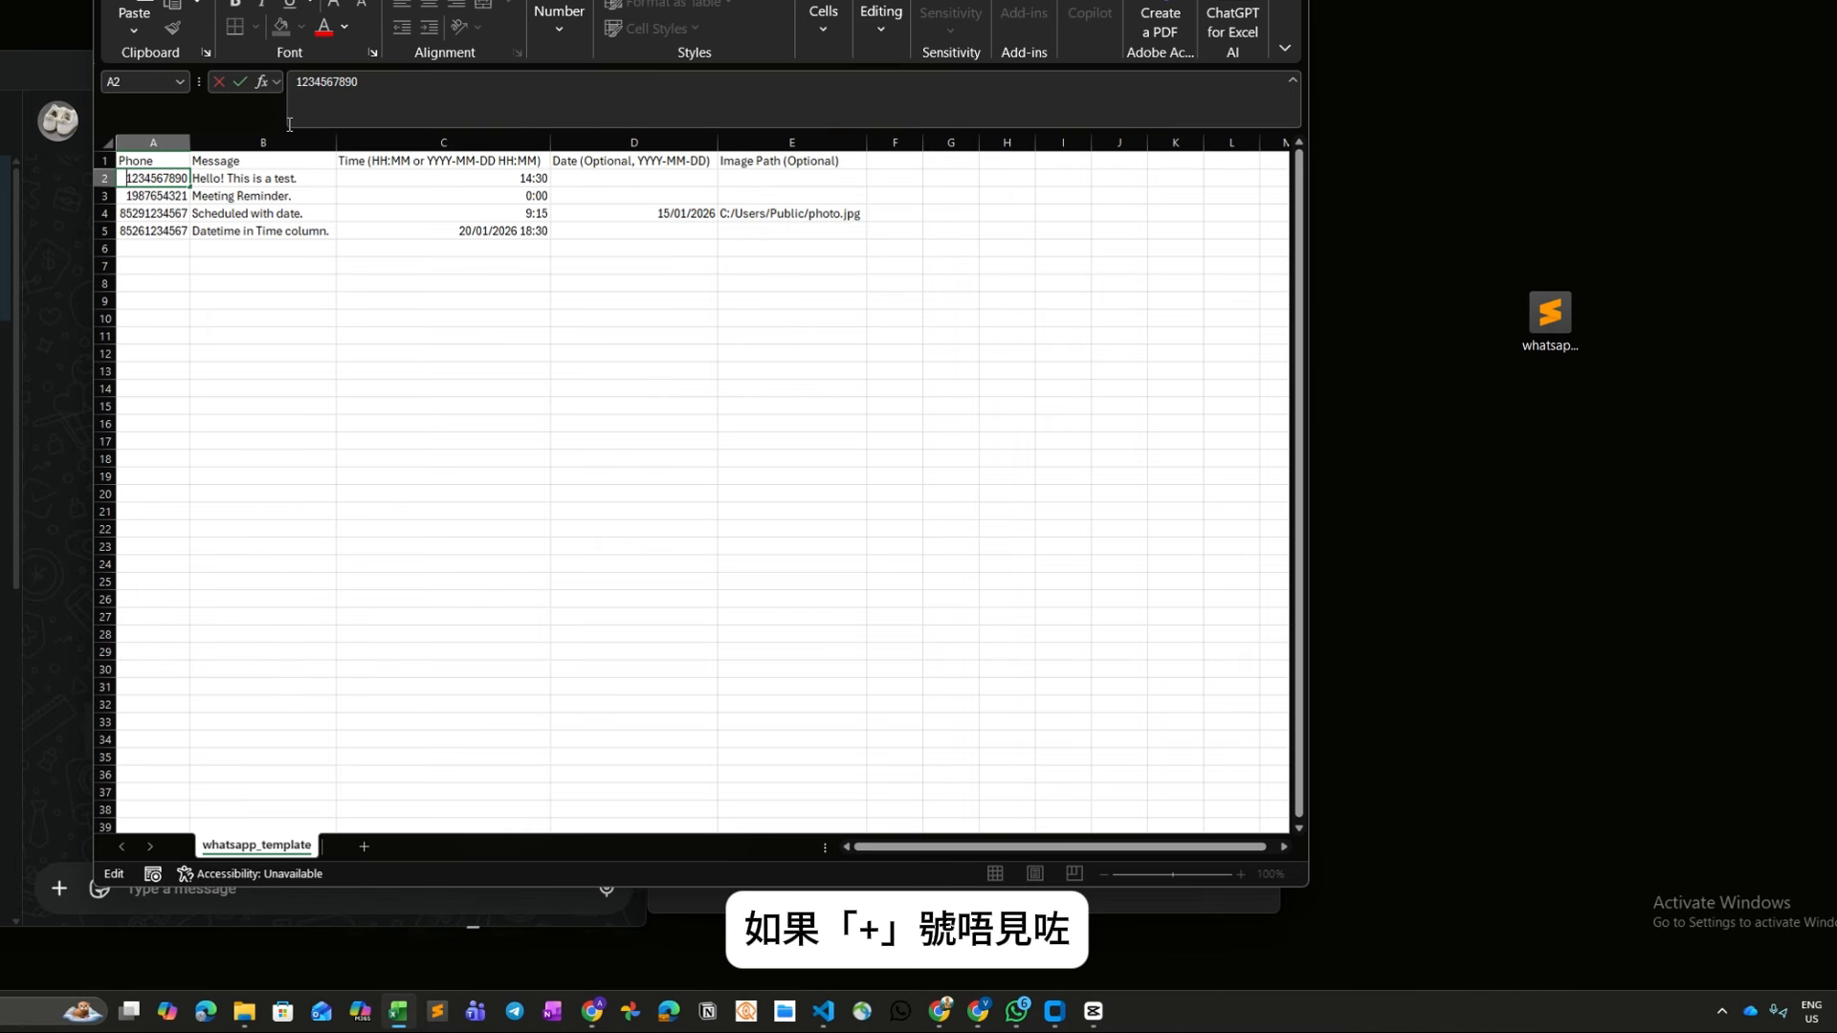
{"action": "type", "text": "'"}
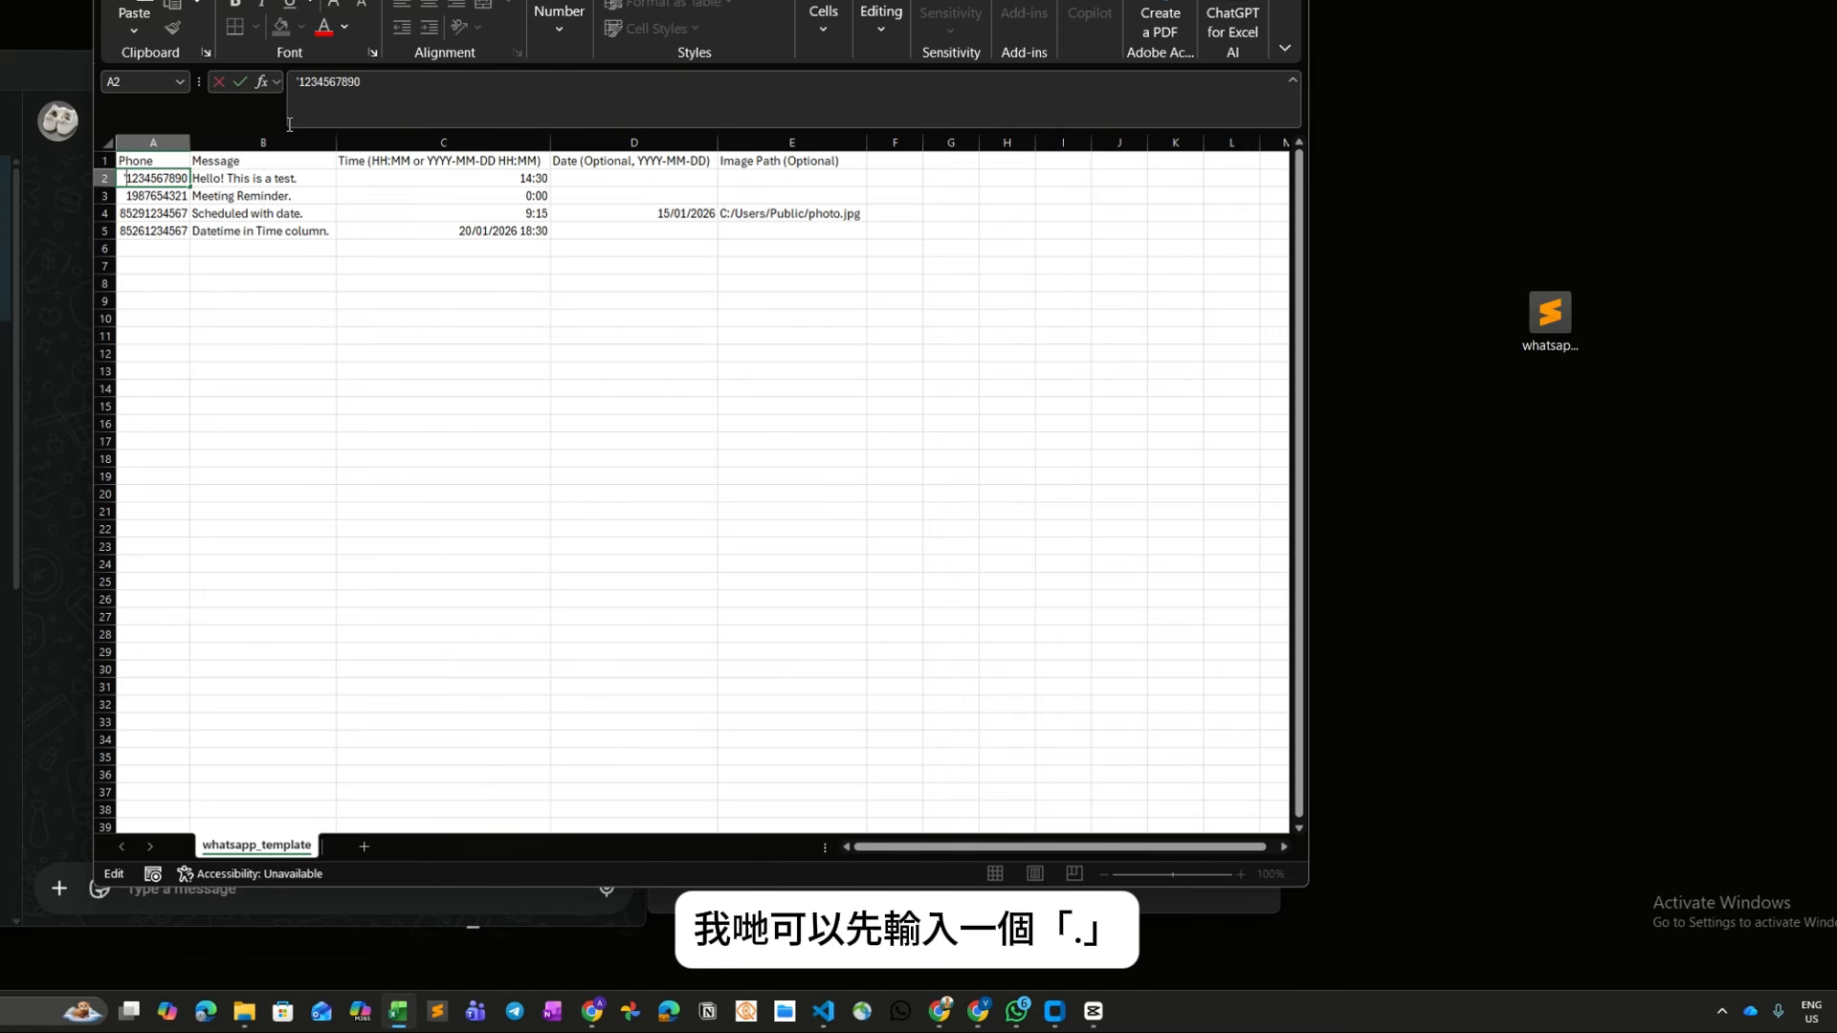
{"action": "type", "text": "+"}
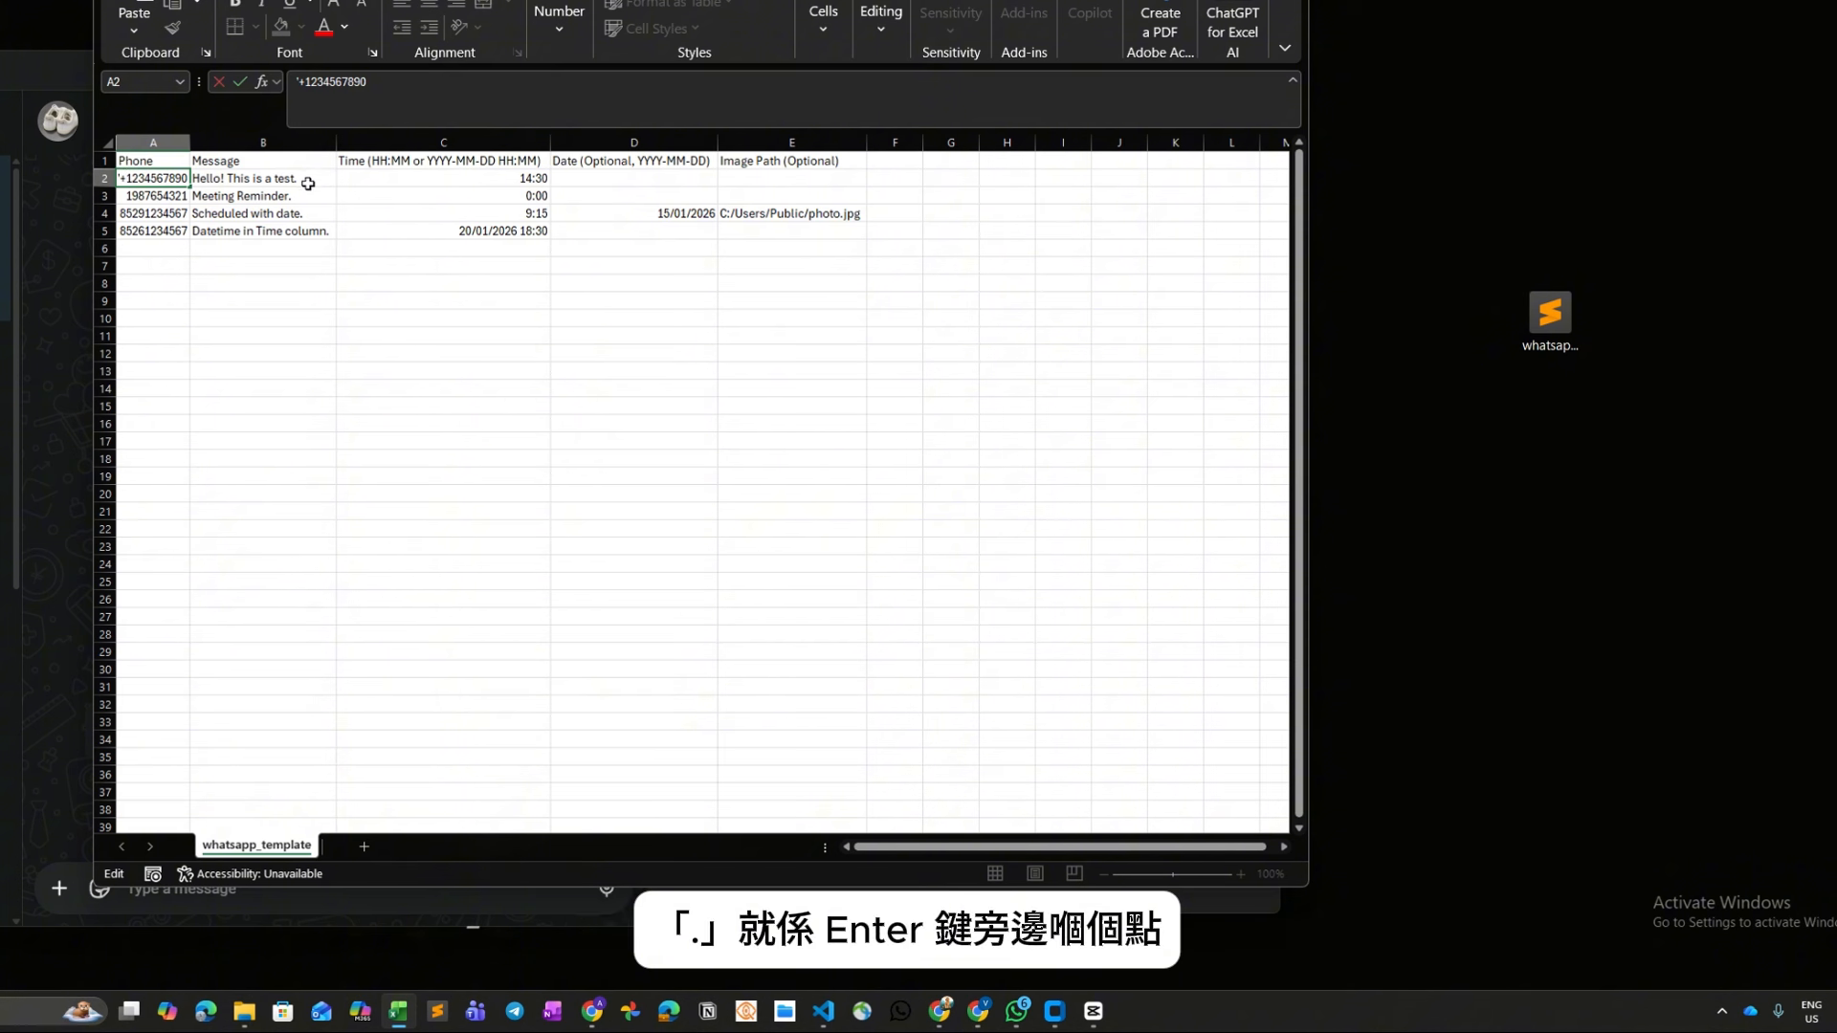
{"action": "left_click", "coordinate": [151, 191]}
{"action": "left_click", "coordinate": [323, 90]}
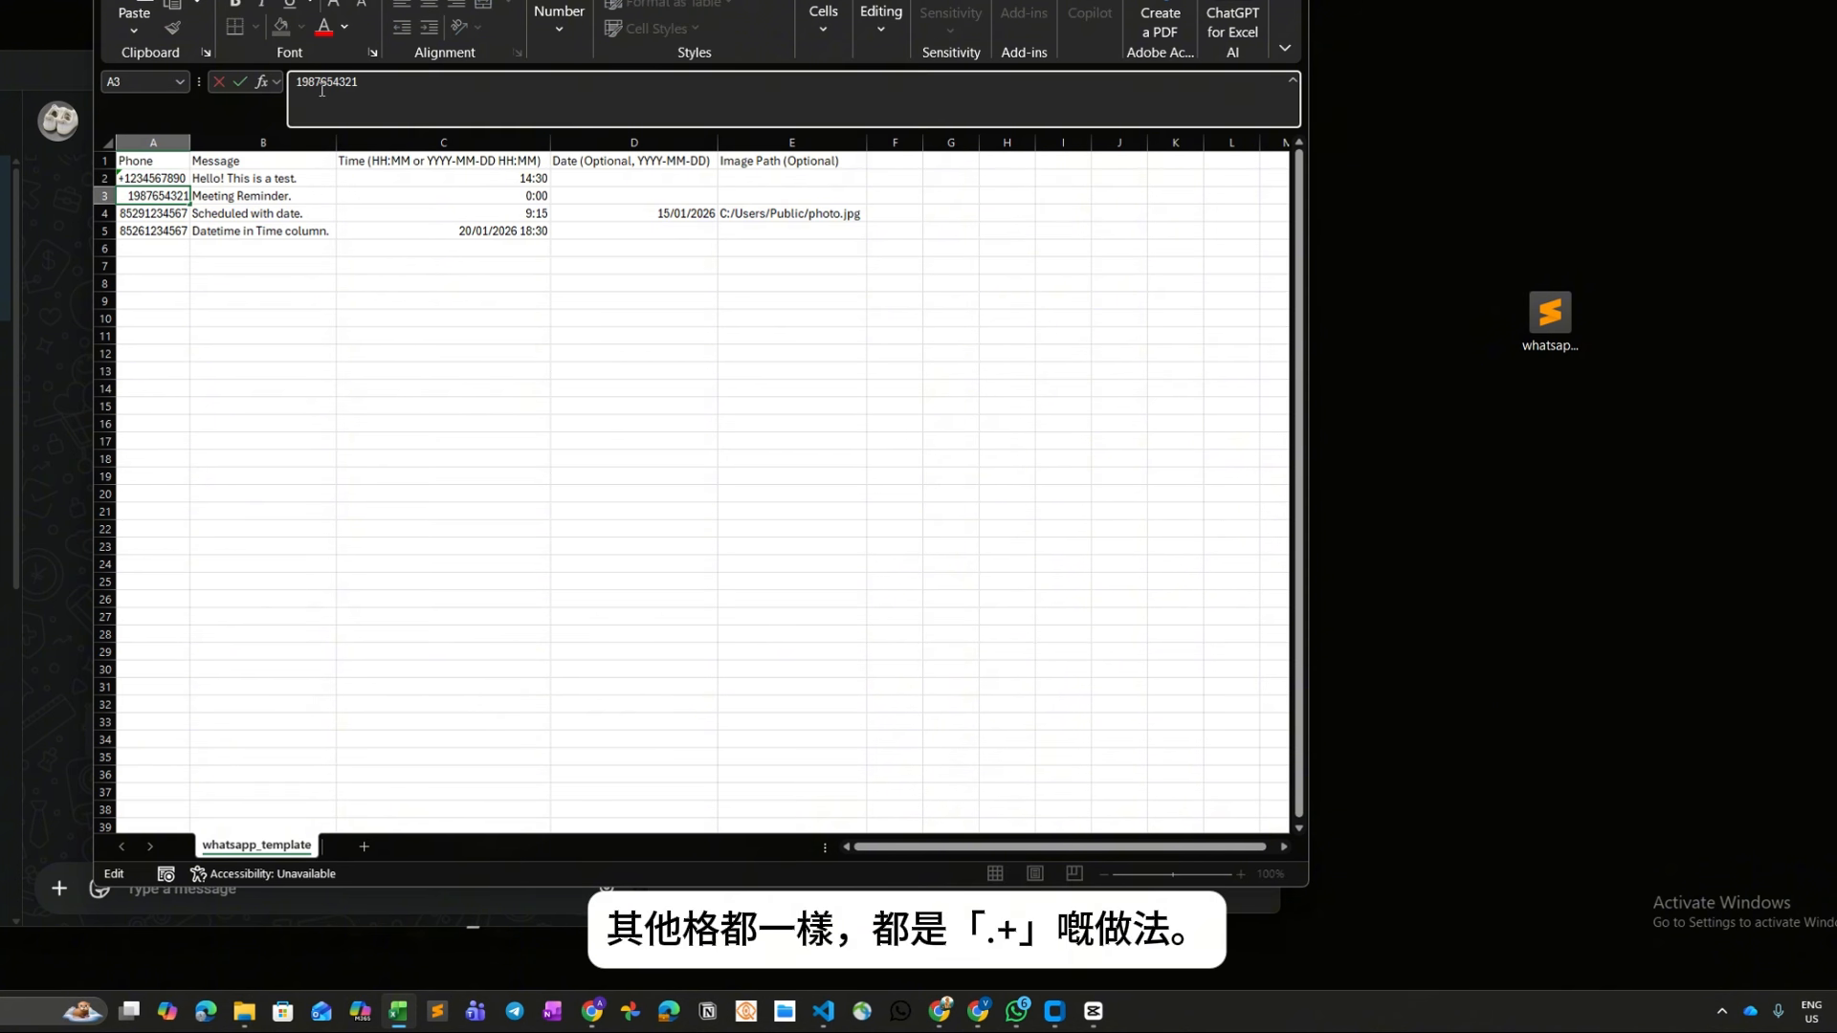
{"action": "type", "text": "+"}
Step: Add the same apostrophe and plus sign prefix to the phone numbers in A4 and A5
{"action": "left_click", "coordinate": [153, 215]}
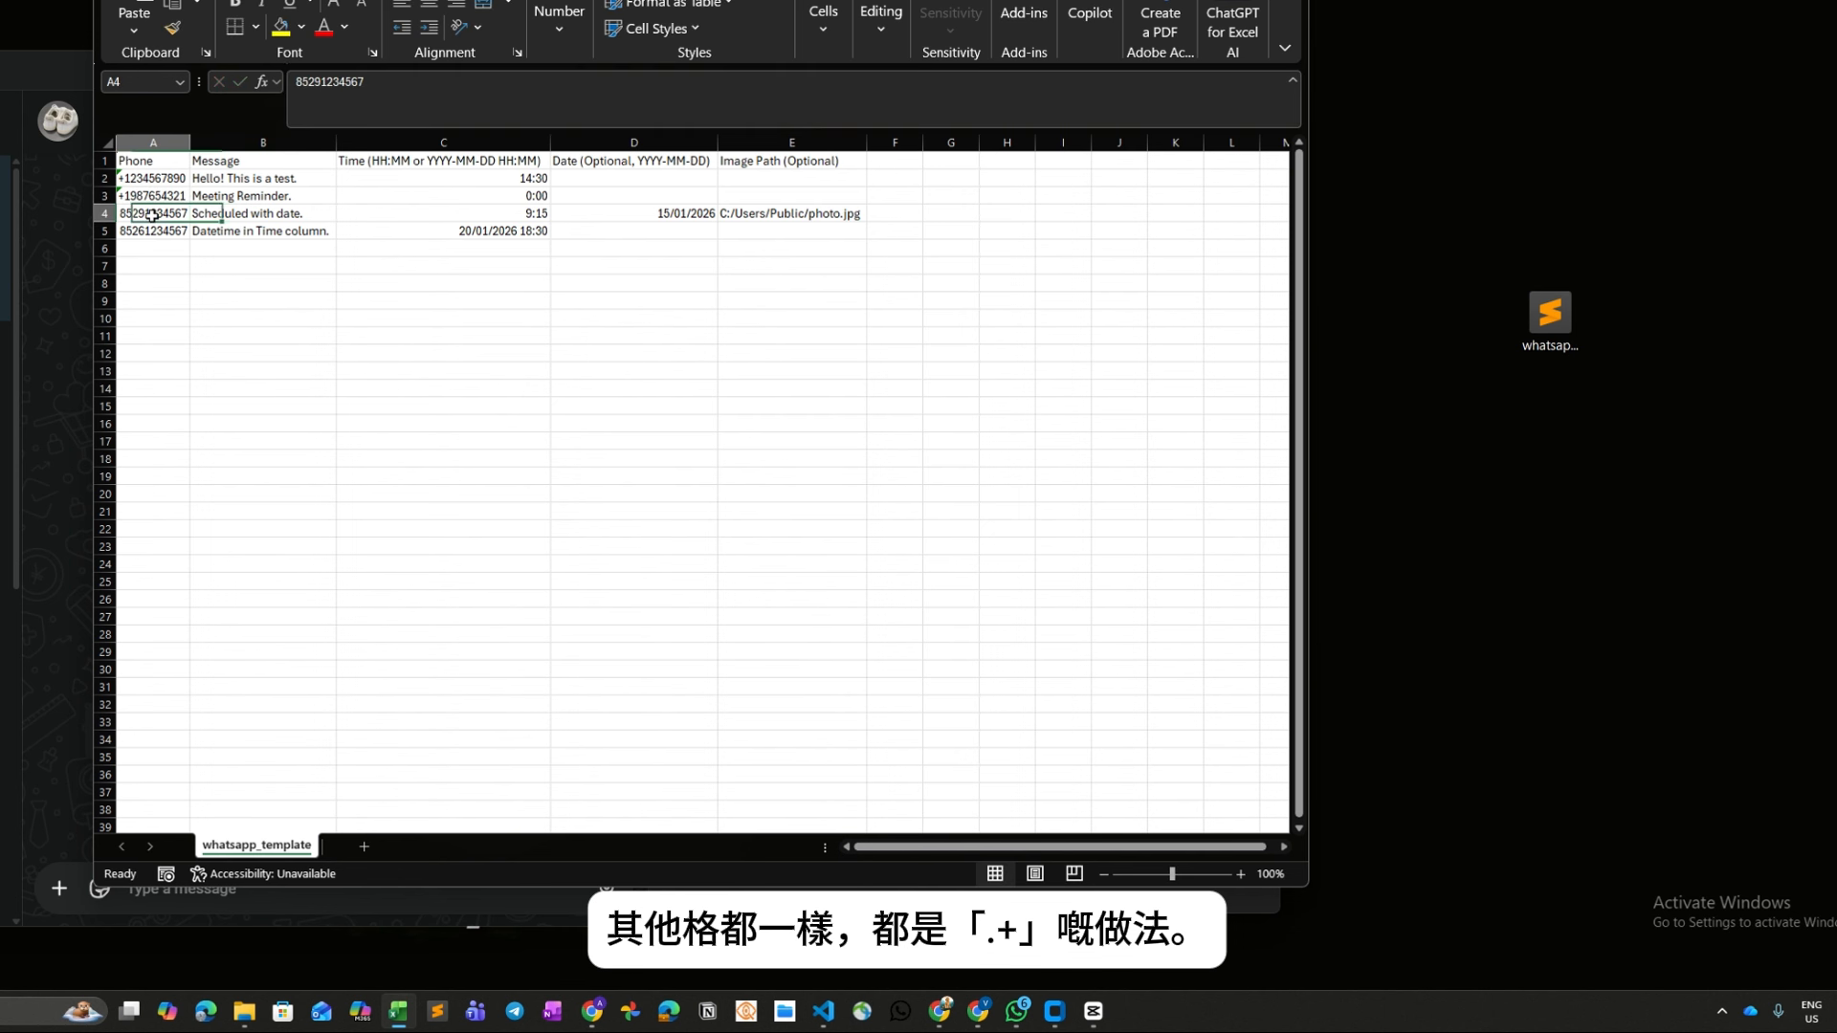
{"action": "left_click", "coordinate": [311, 85]}
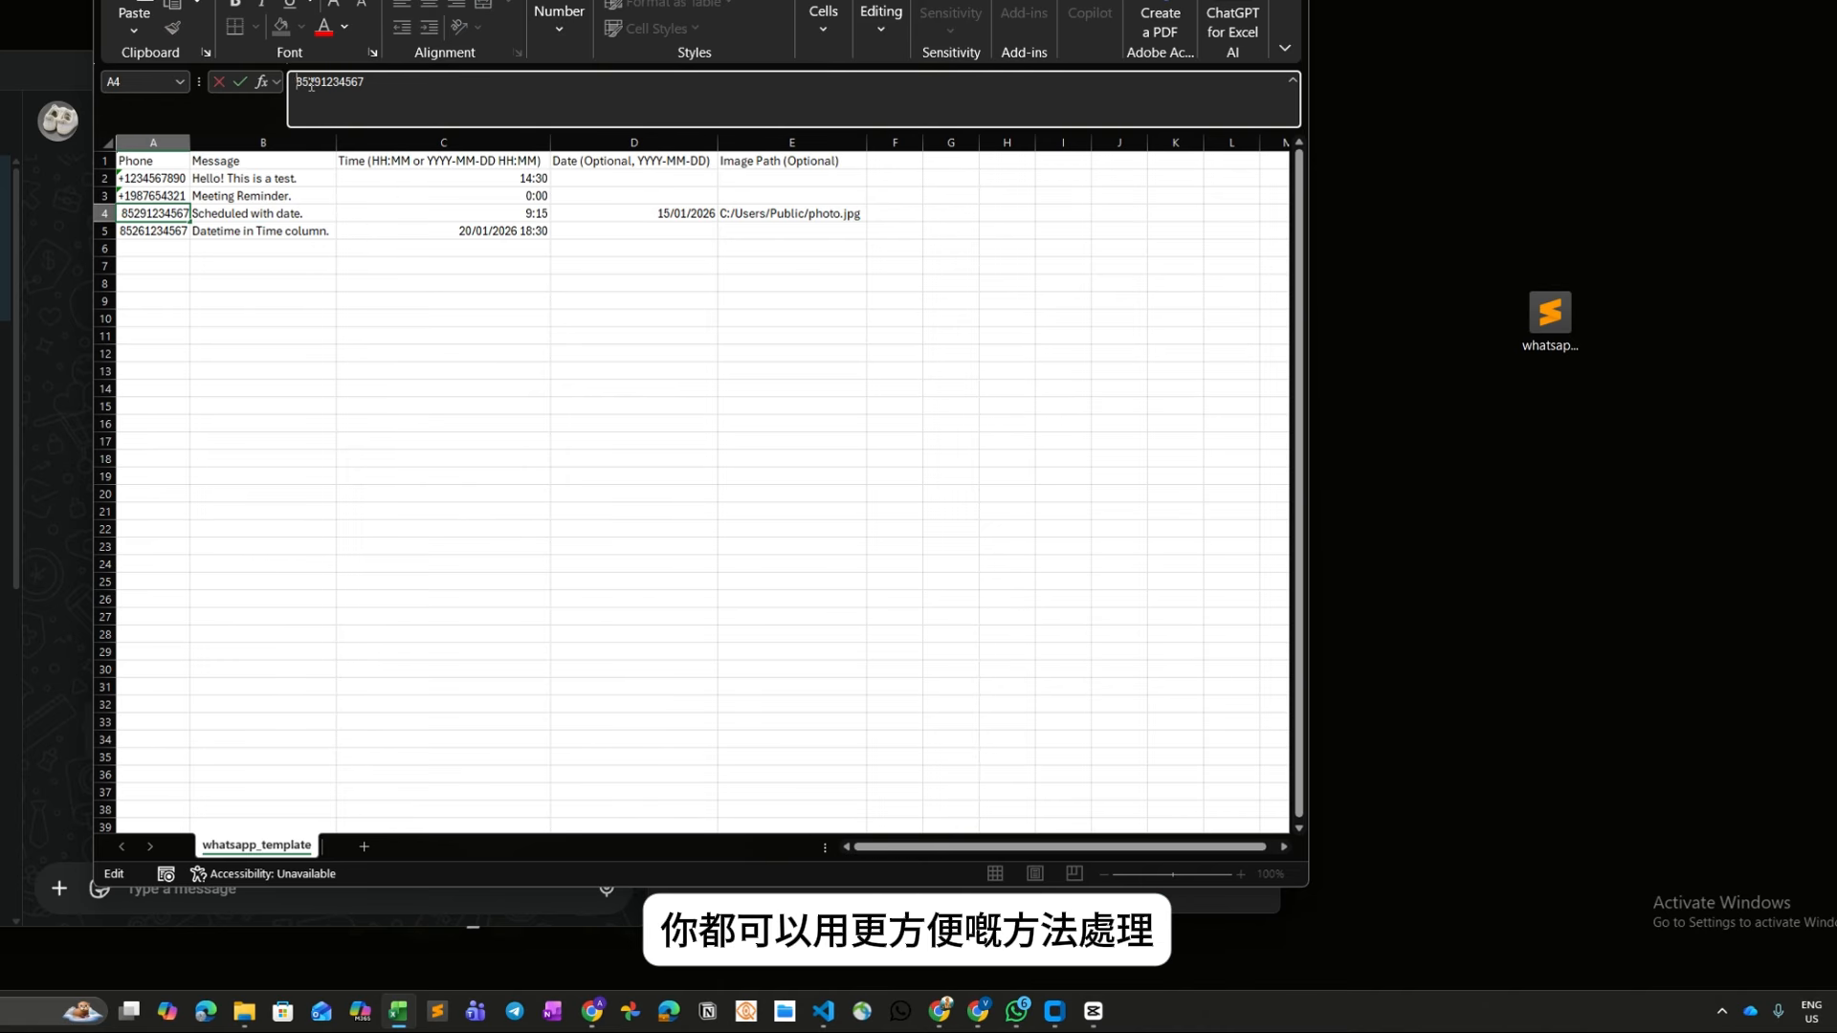
{"action": "type", "text": "+"}
{"action": "key", "text": "Return"}
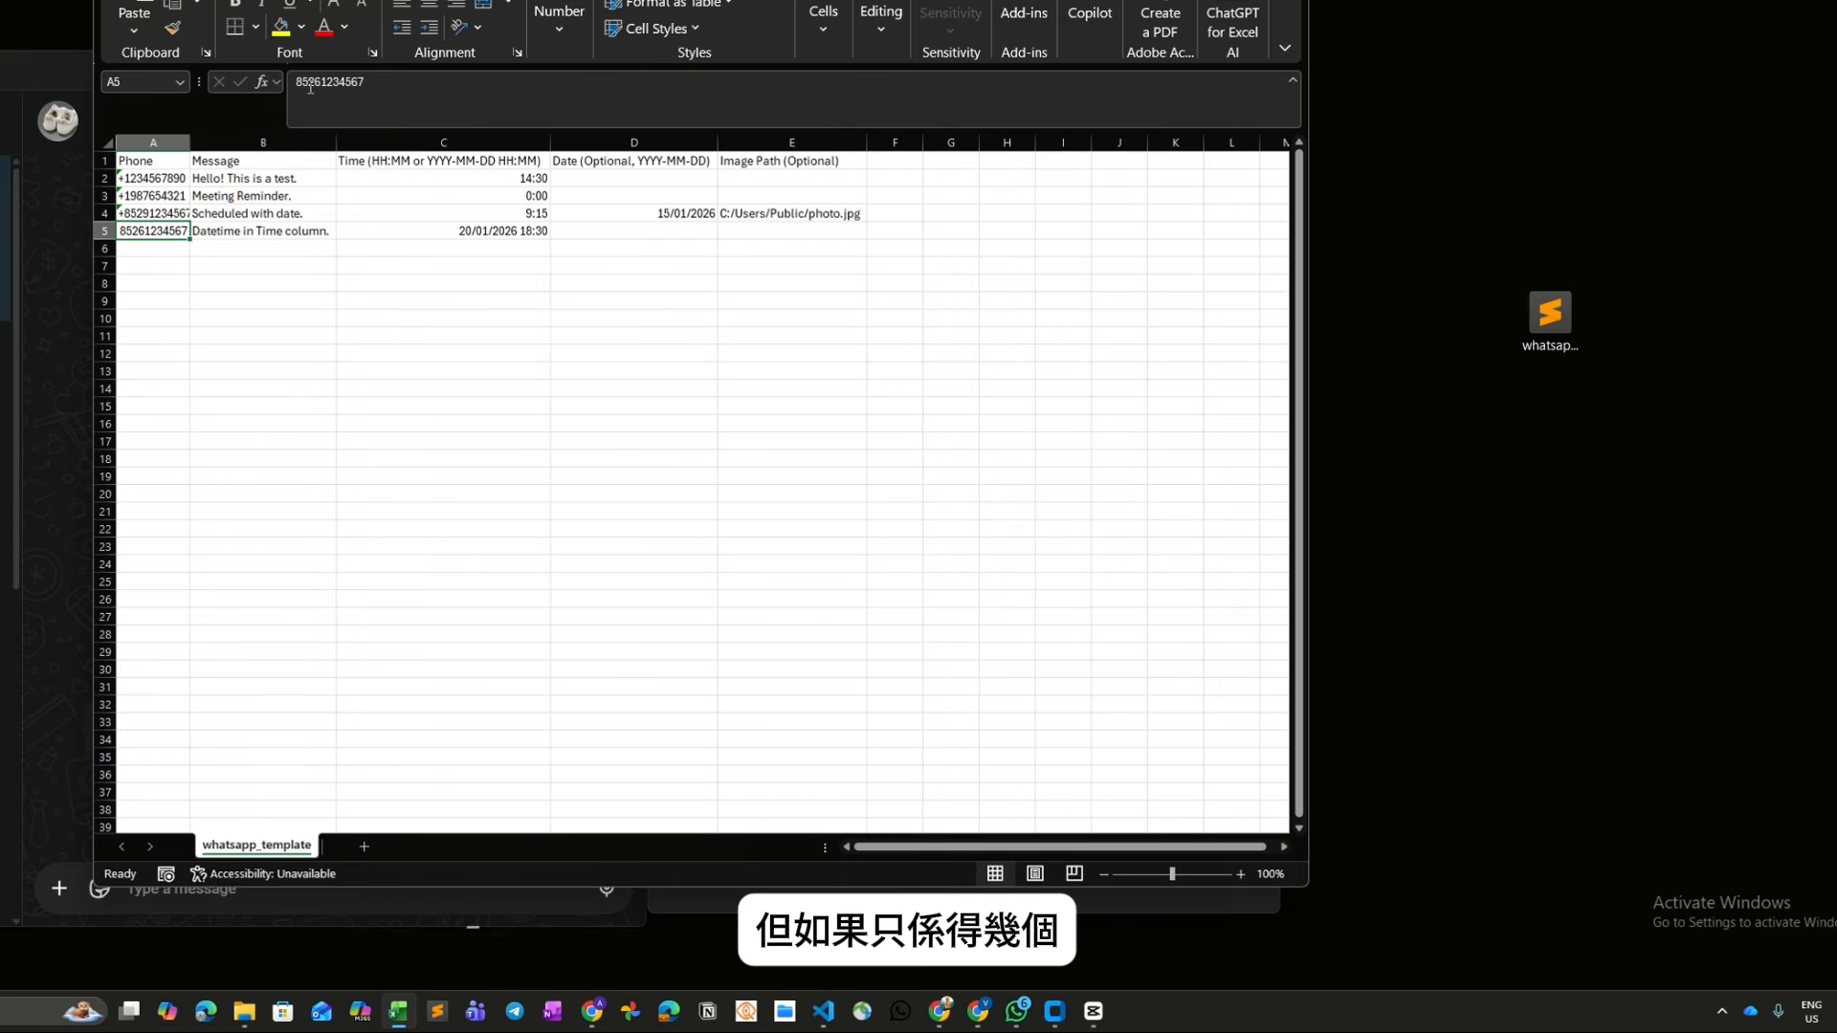
{"action": "left_click", "coordinate": [300, 84]}
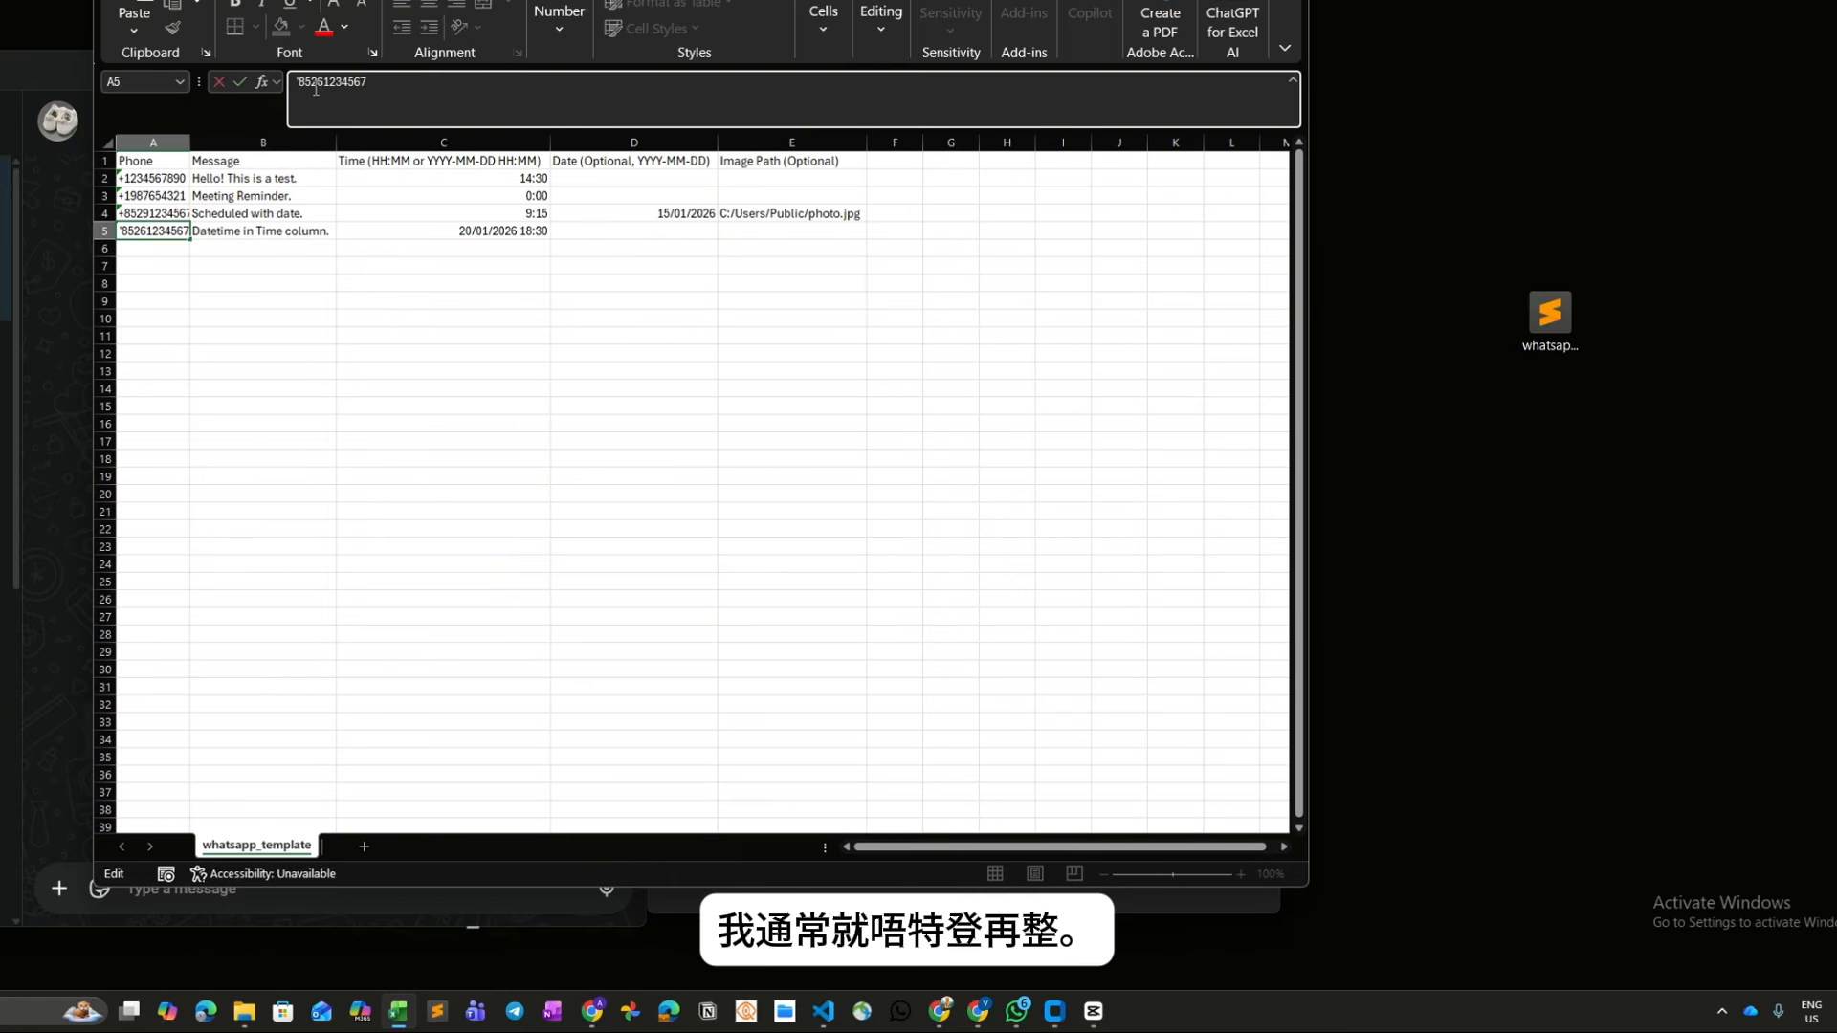
{"action": "type", "text": "+"}
{"action": "key", "text": "Return"}
Step: Examine the date and time formats in the Time and Date columns, and close the workbook with the changes kept
{"action": "left_click", "coordinate": [582, 246]}
{"action": "left_click", "coordinate": [527, 233]}
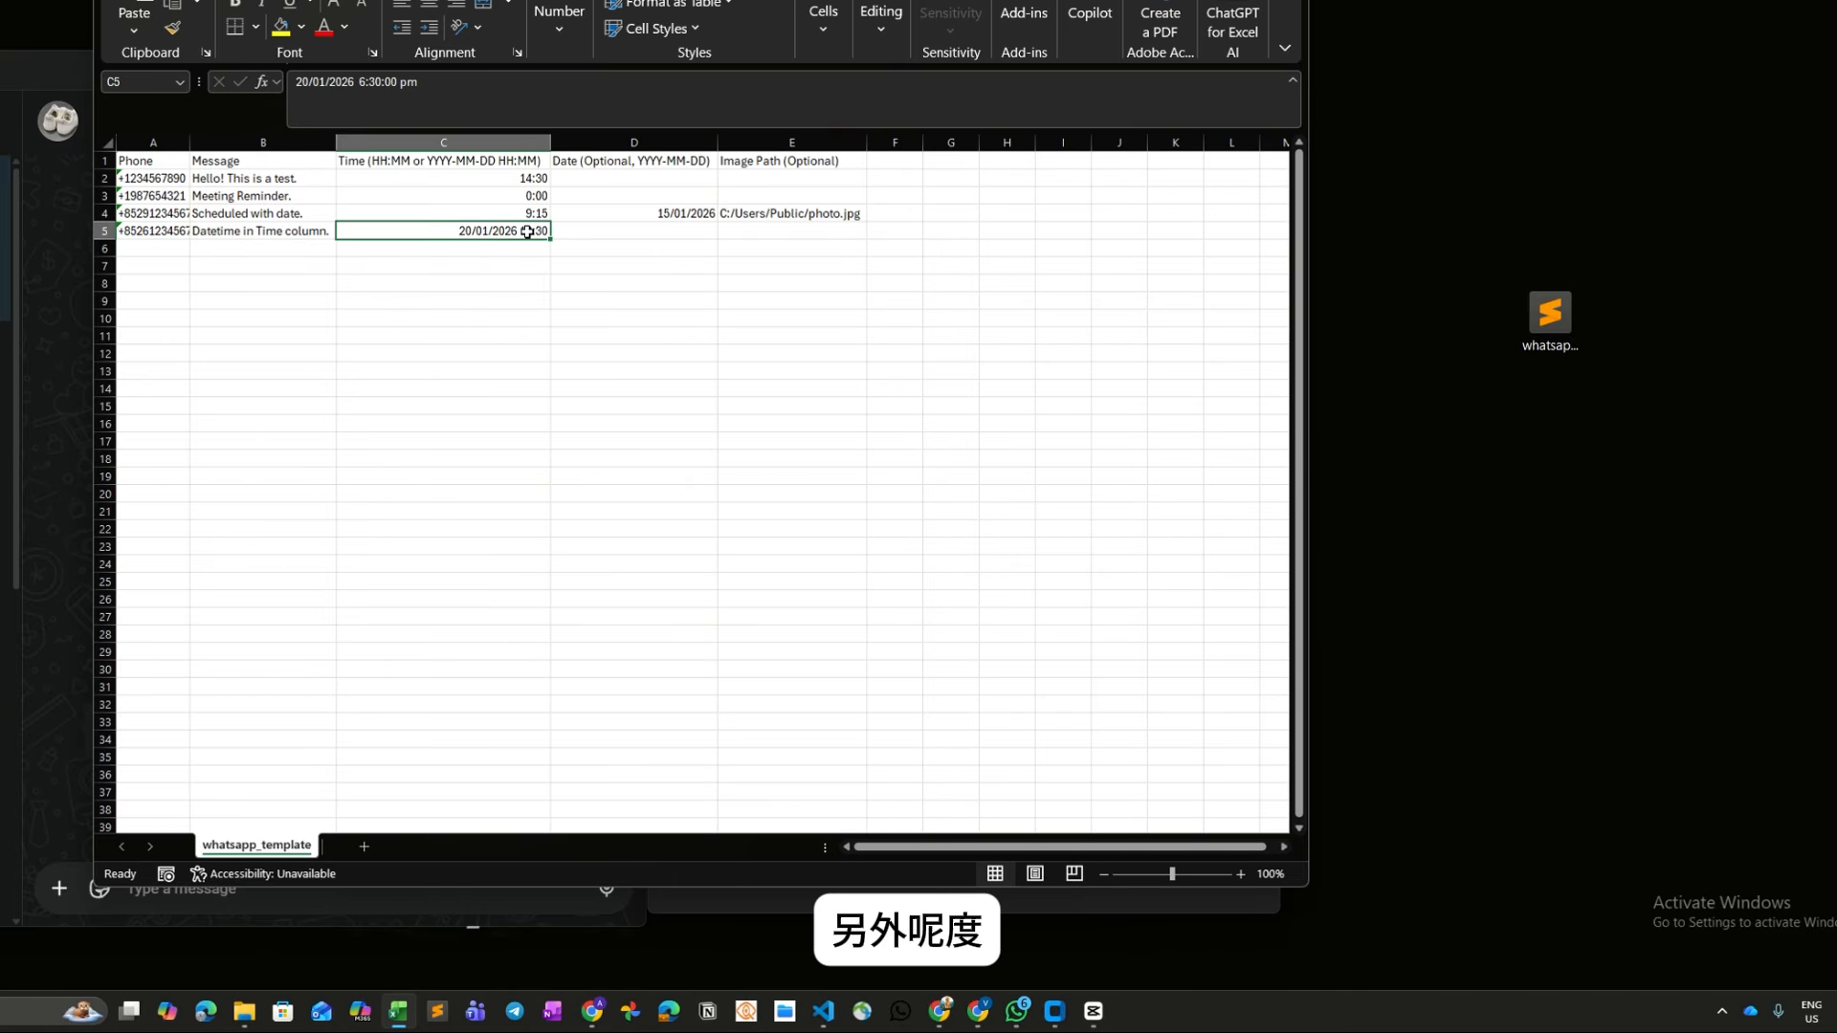
{"action": "left_click", "coordinate": [599, 253]}
{"action": "left_click", "coordinate": [532, 236]}
{"action": "left_click", "coordinate": [634, 253]}
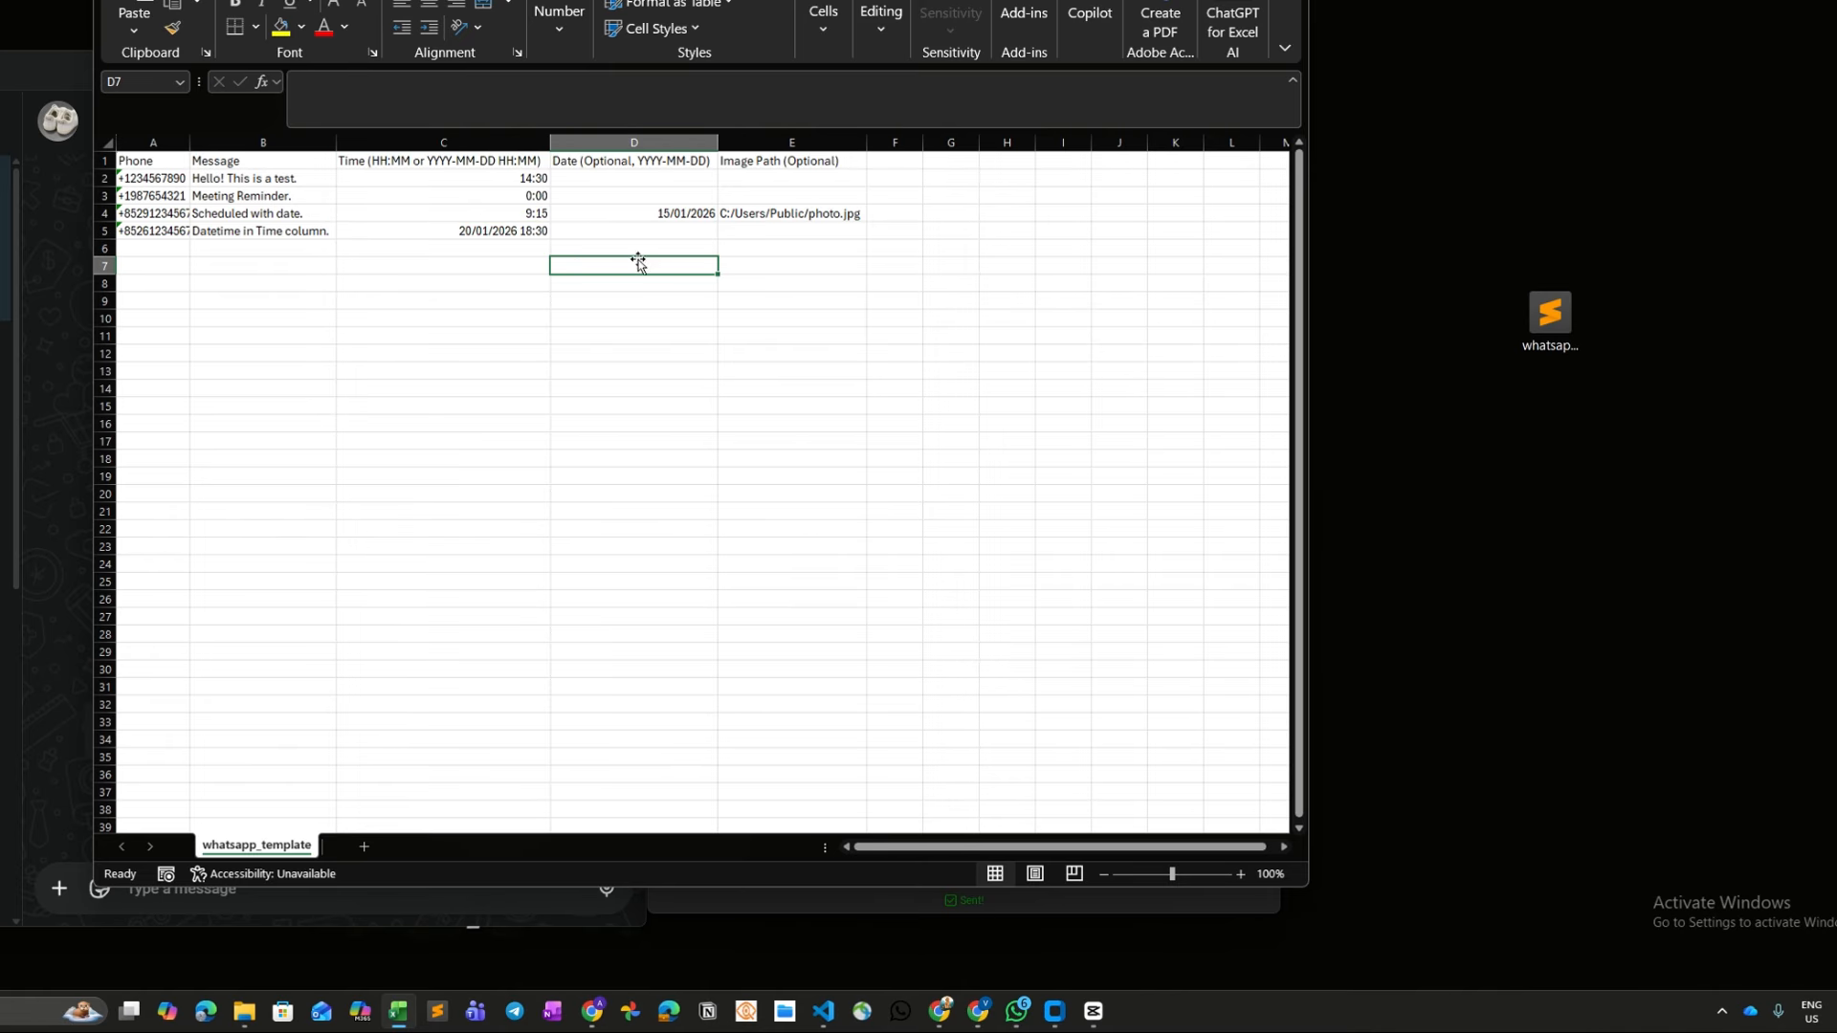
{"action": "left_click", "coordinate": [675, 215]}
{"action": "left_click", "coordinate": [633, 251]}
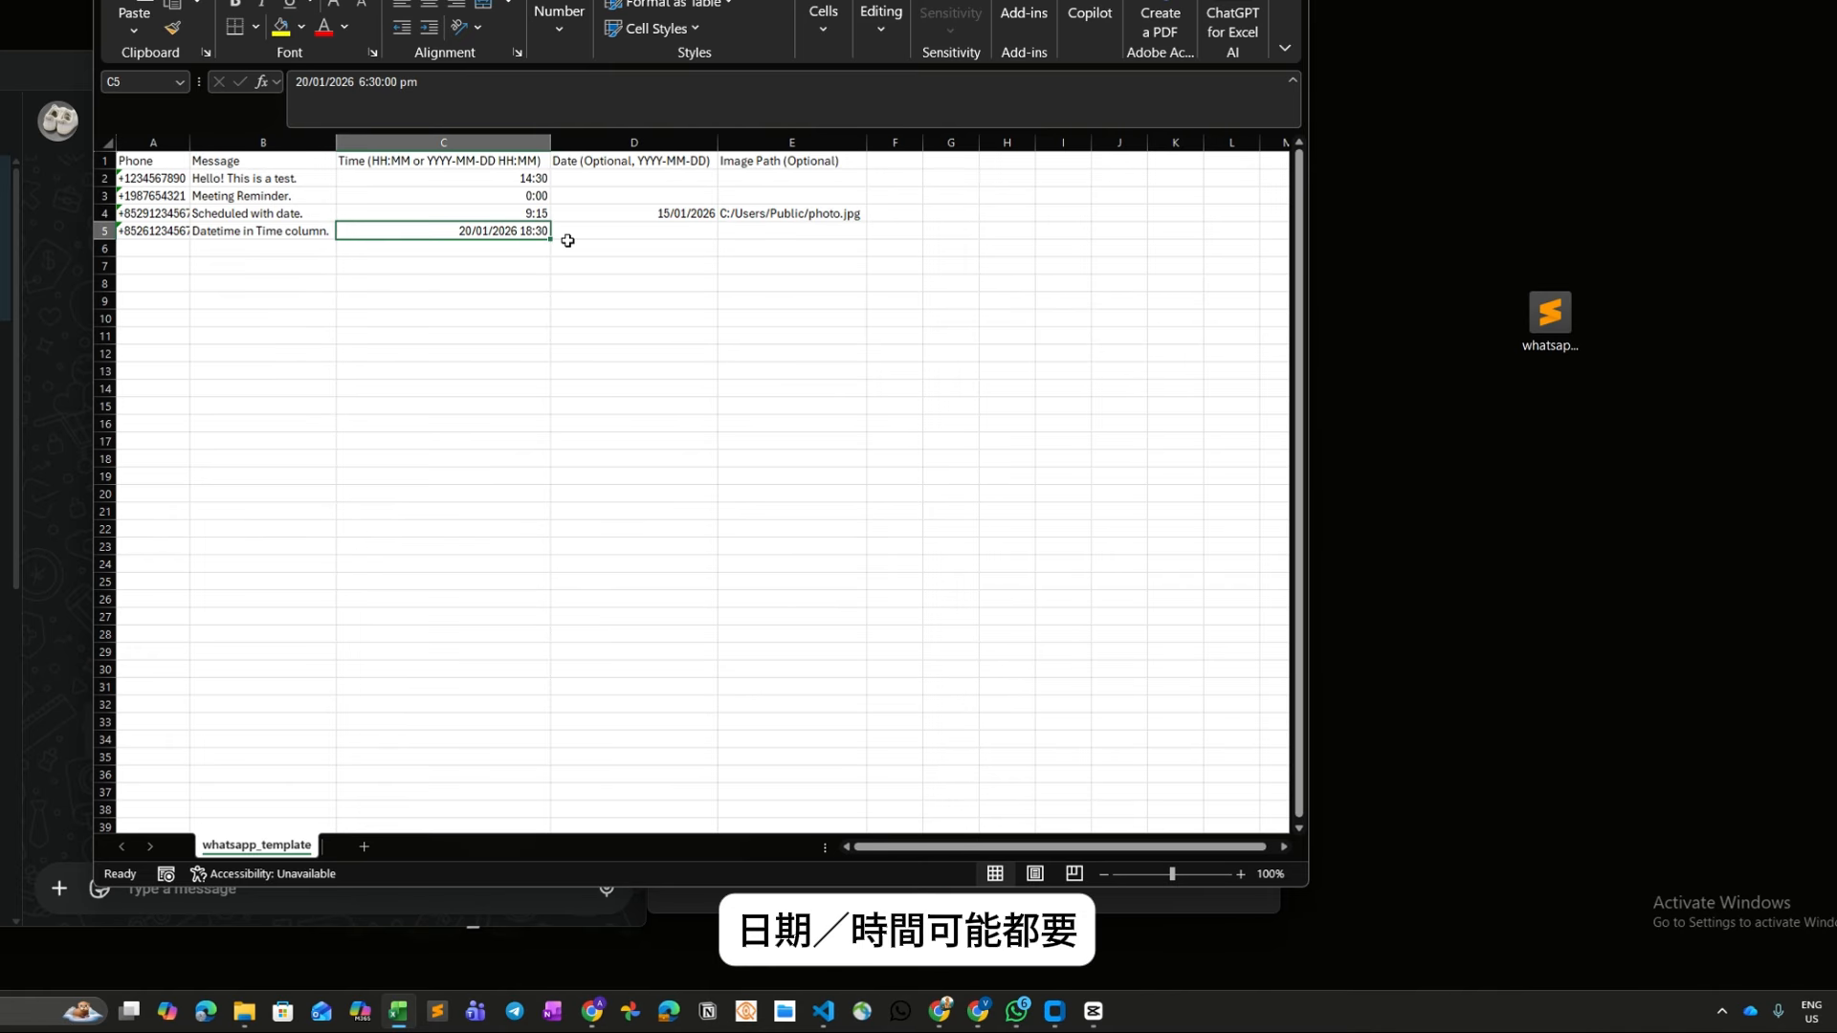
{"action": "left_click", "coordinate": [534, 214]}
{"action": "left_click", "coordinate": [533, 196]}
{"action": "left_click", "coordinate": [532, 178]}
{"action": "left_click", "coordinate": [661, 234]}
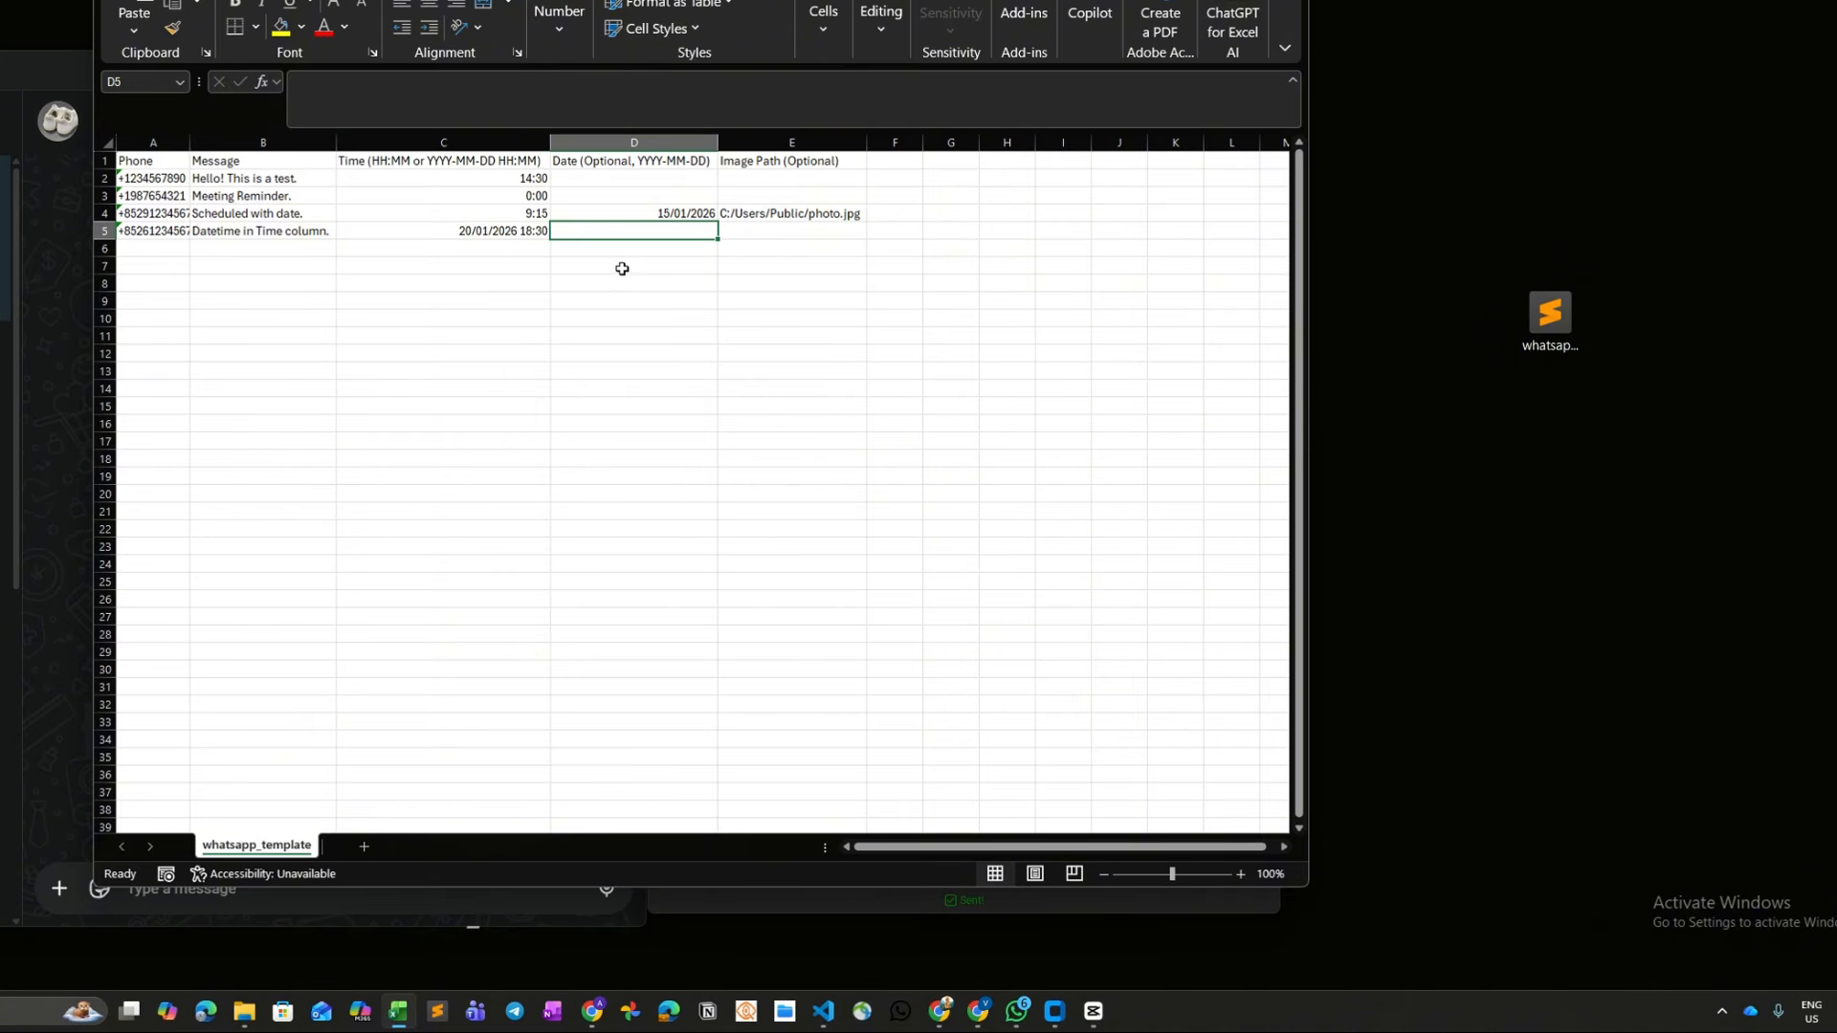
{"action": "left_click", "coordinate": [777, 283]}
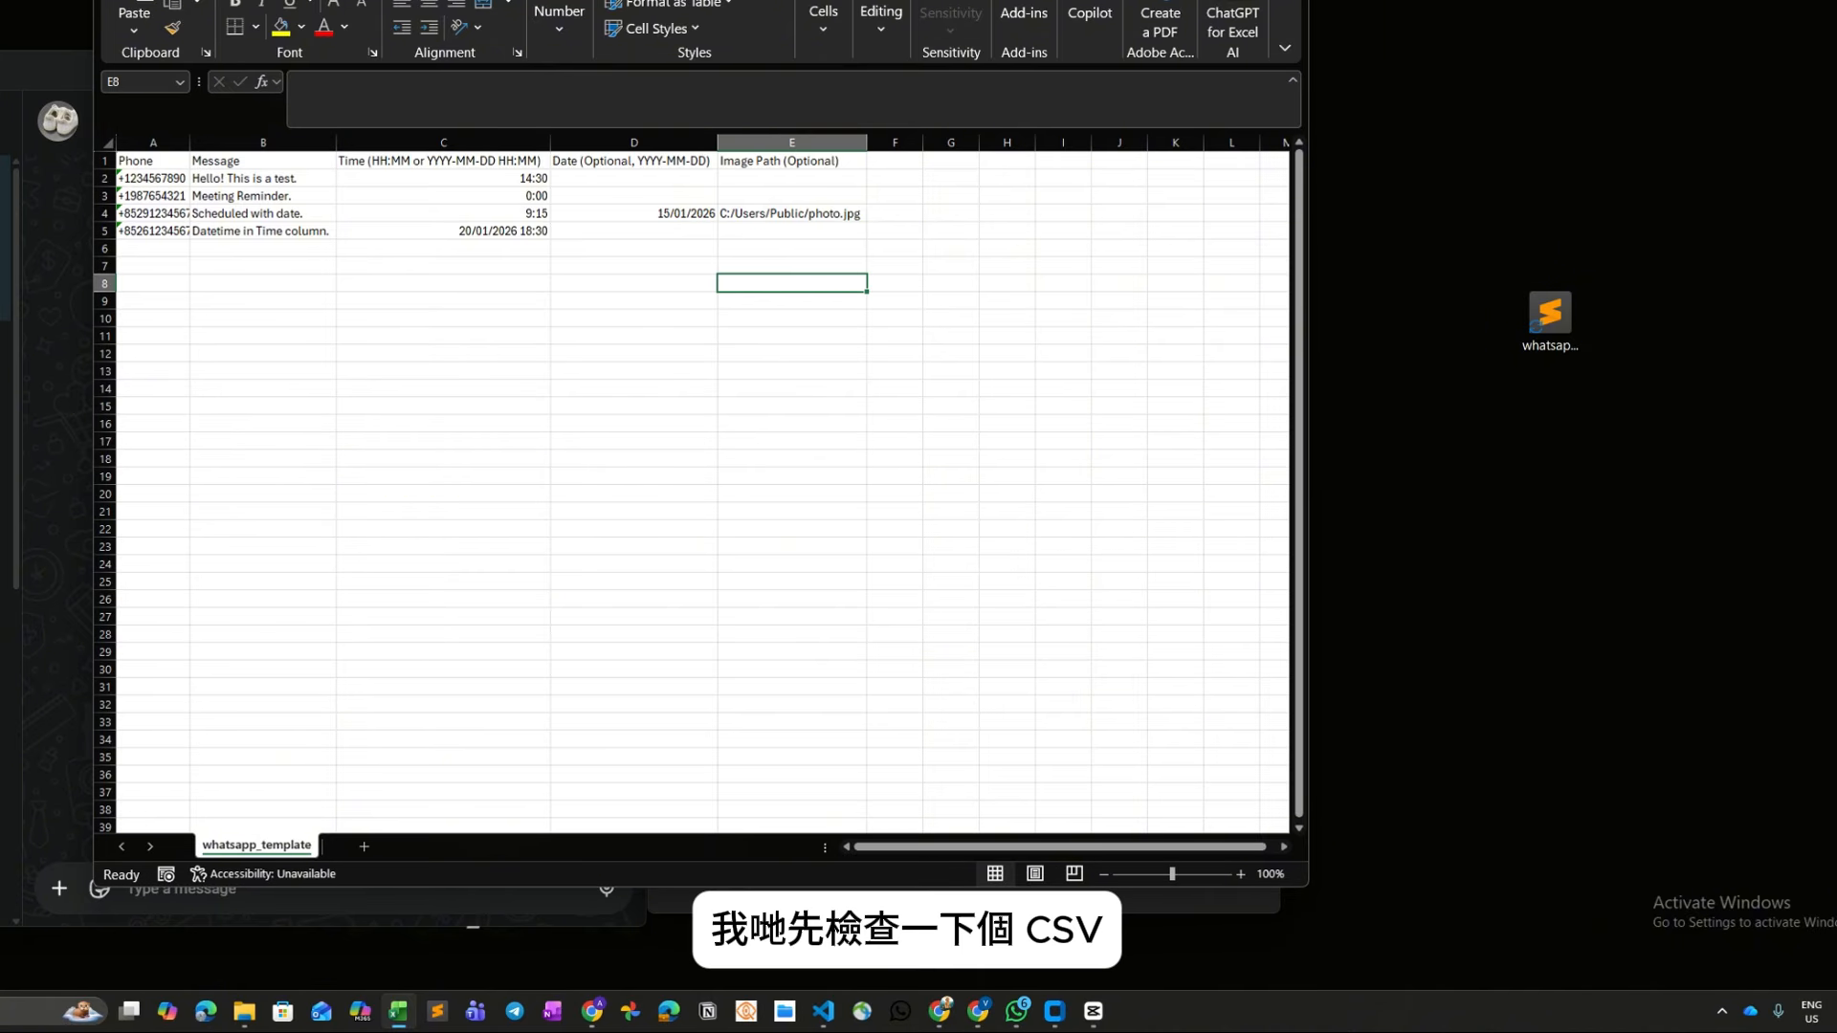
{"action": "left_click", "coordinate": [1285, 1]}
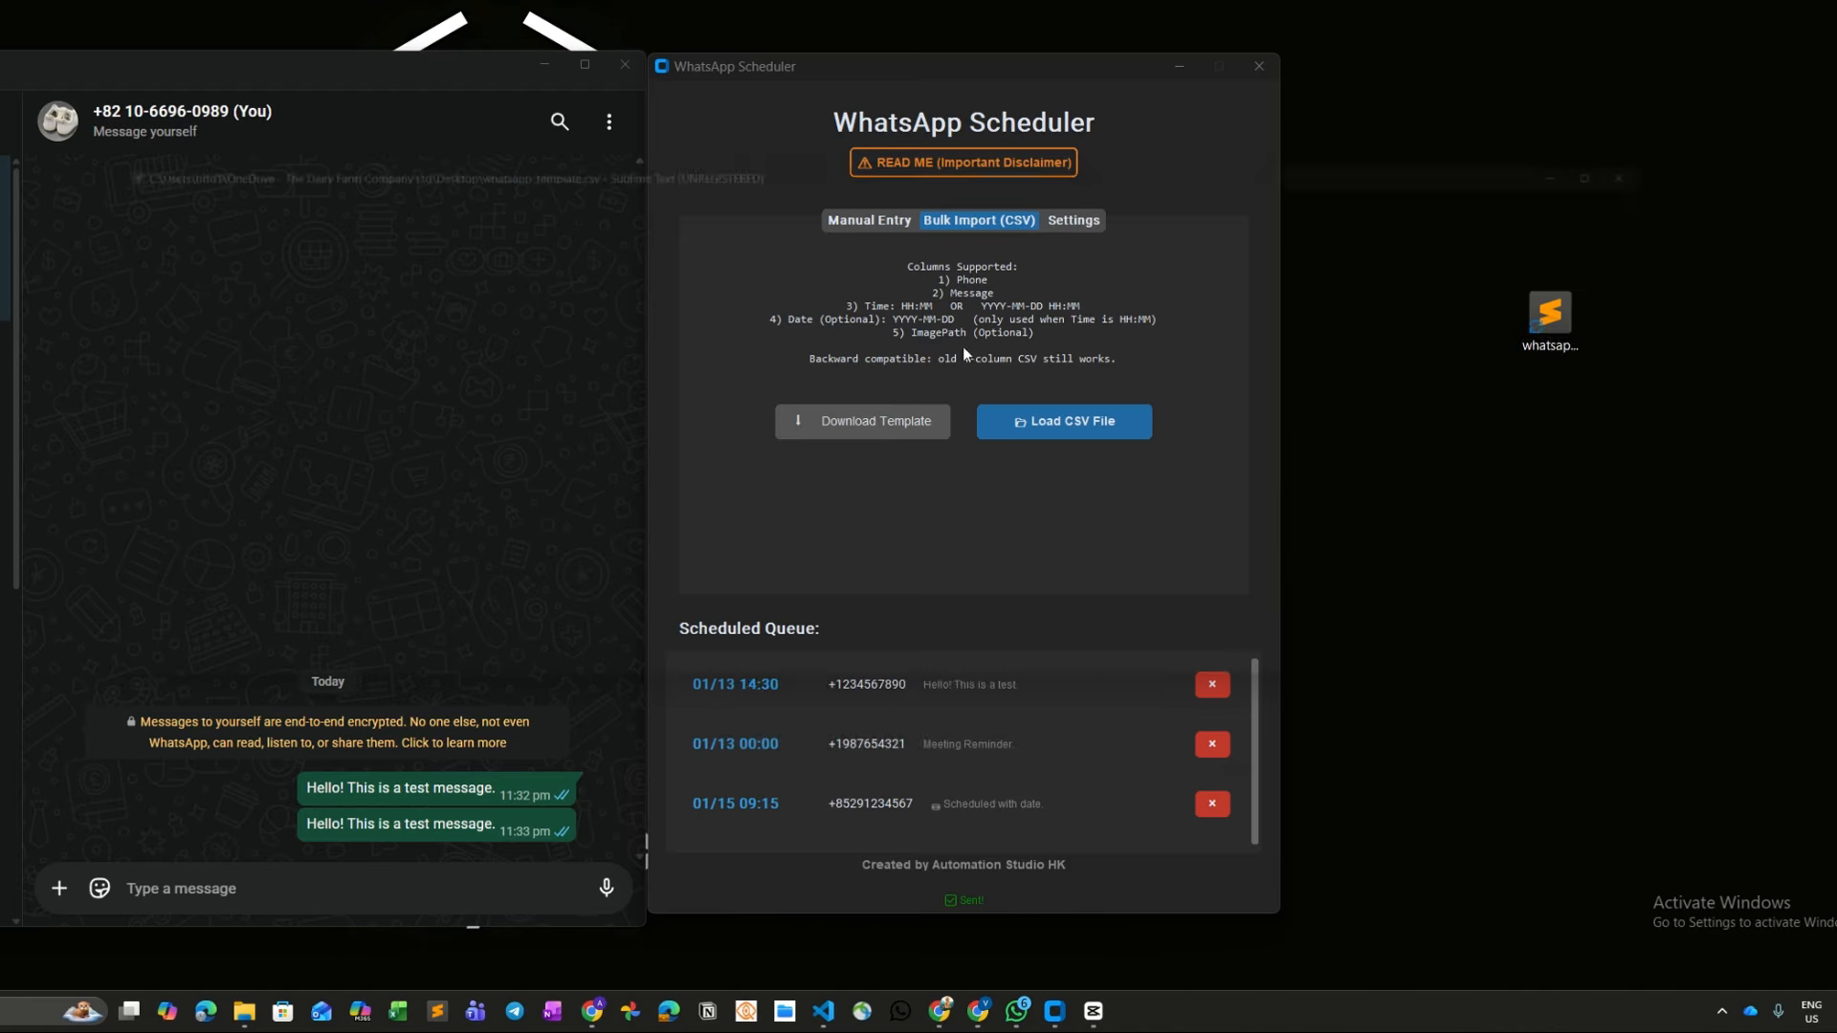
Step: Open whatsapp_template.csv in Sublime Text, move line 5's date into its Date field, and set its time to 18:30
{"action": "double_click", "coordinate": [1545, 320]}
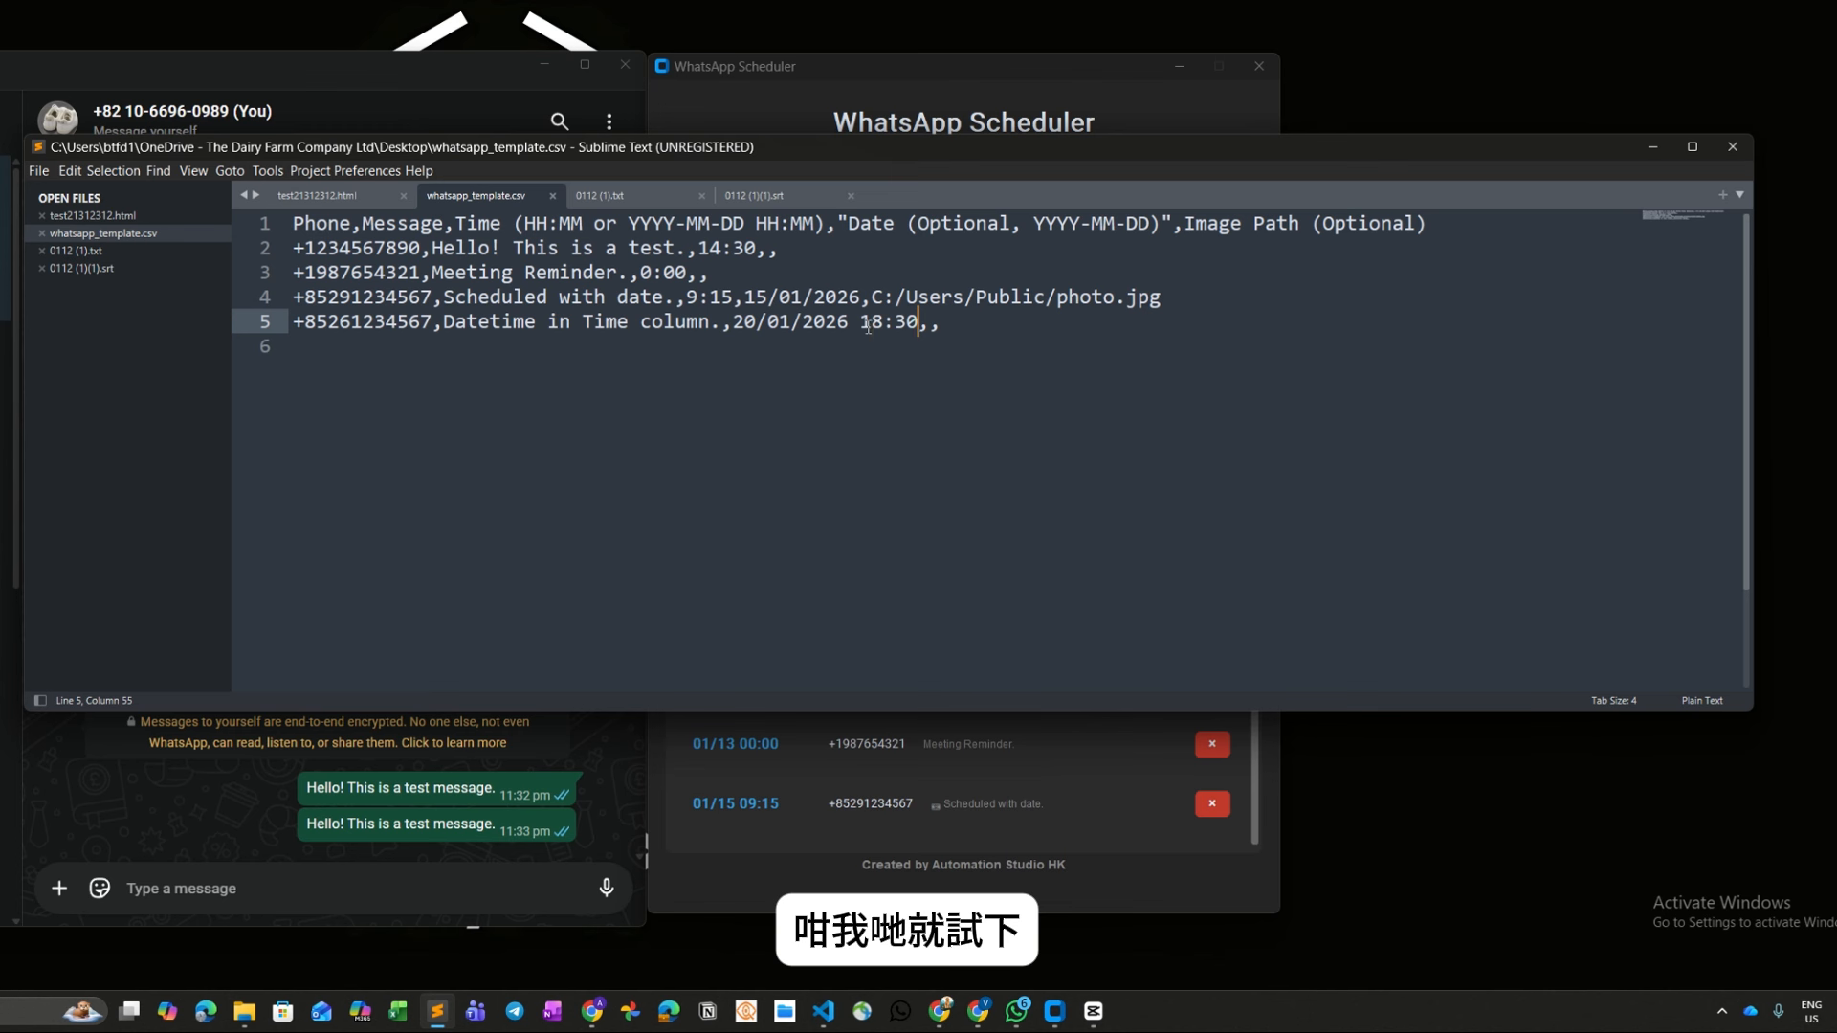
{"action": "left_click_drag", "start_coordinate": [871, 328], "coordinate": [733, 328]}
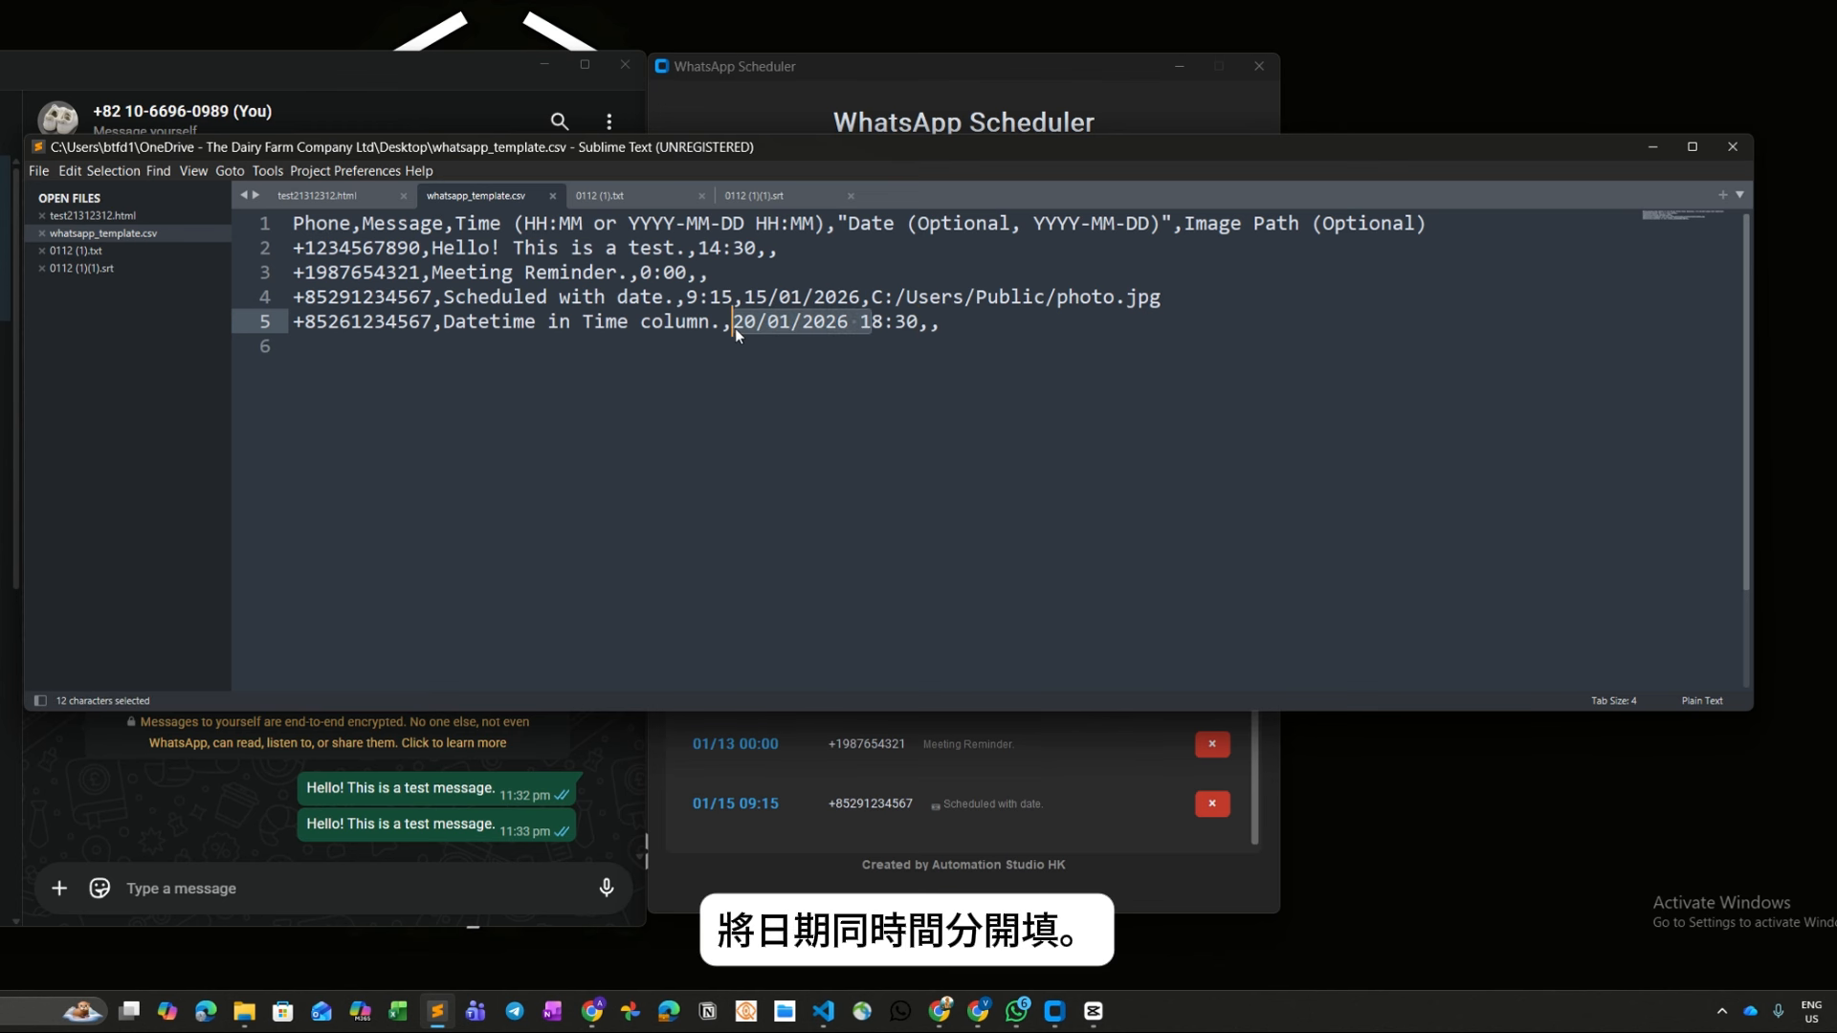
{"action": "key", "text": "ctrl+x"}
{"action": "left_click", "coordinate": [790, 325]}
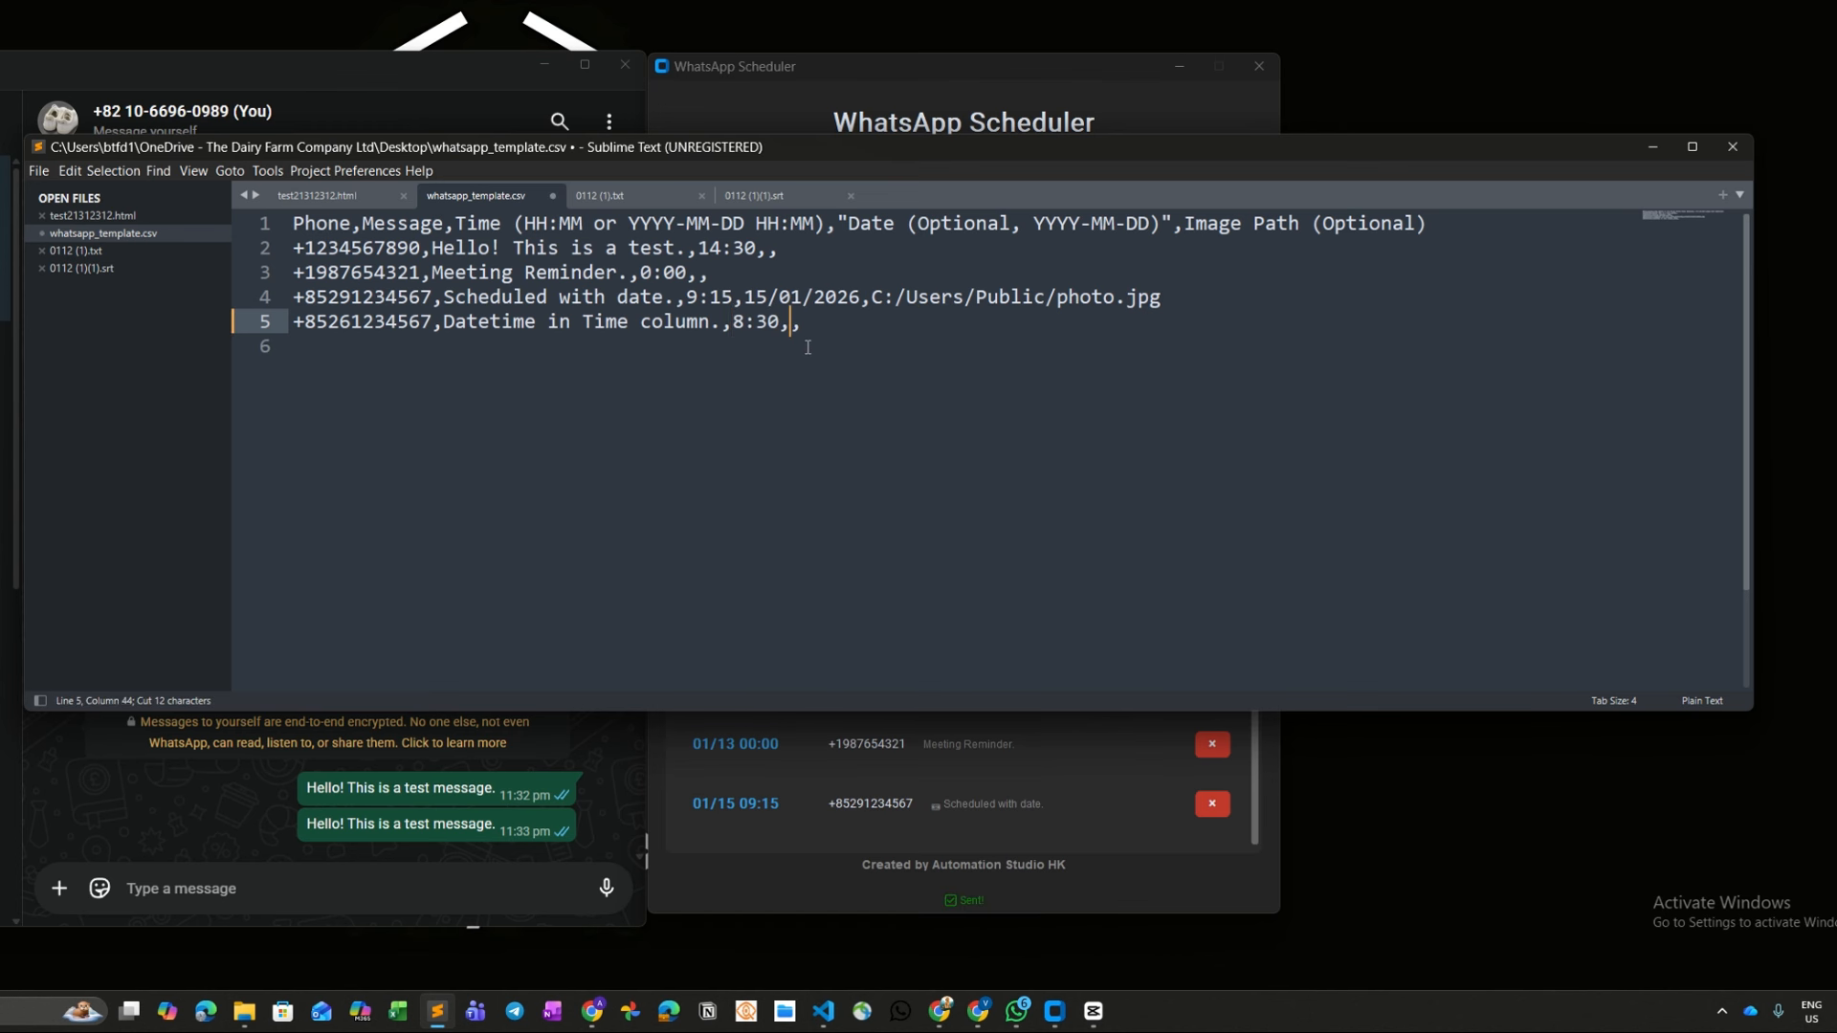
{"action": "key", "text": "ctrl+v"}
{"action": "left_click", "coordinate": [733, 326]}
{"action": "type", "text": "1"}
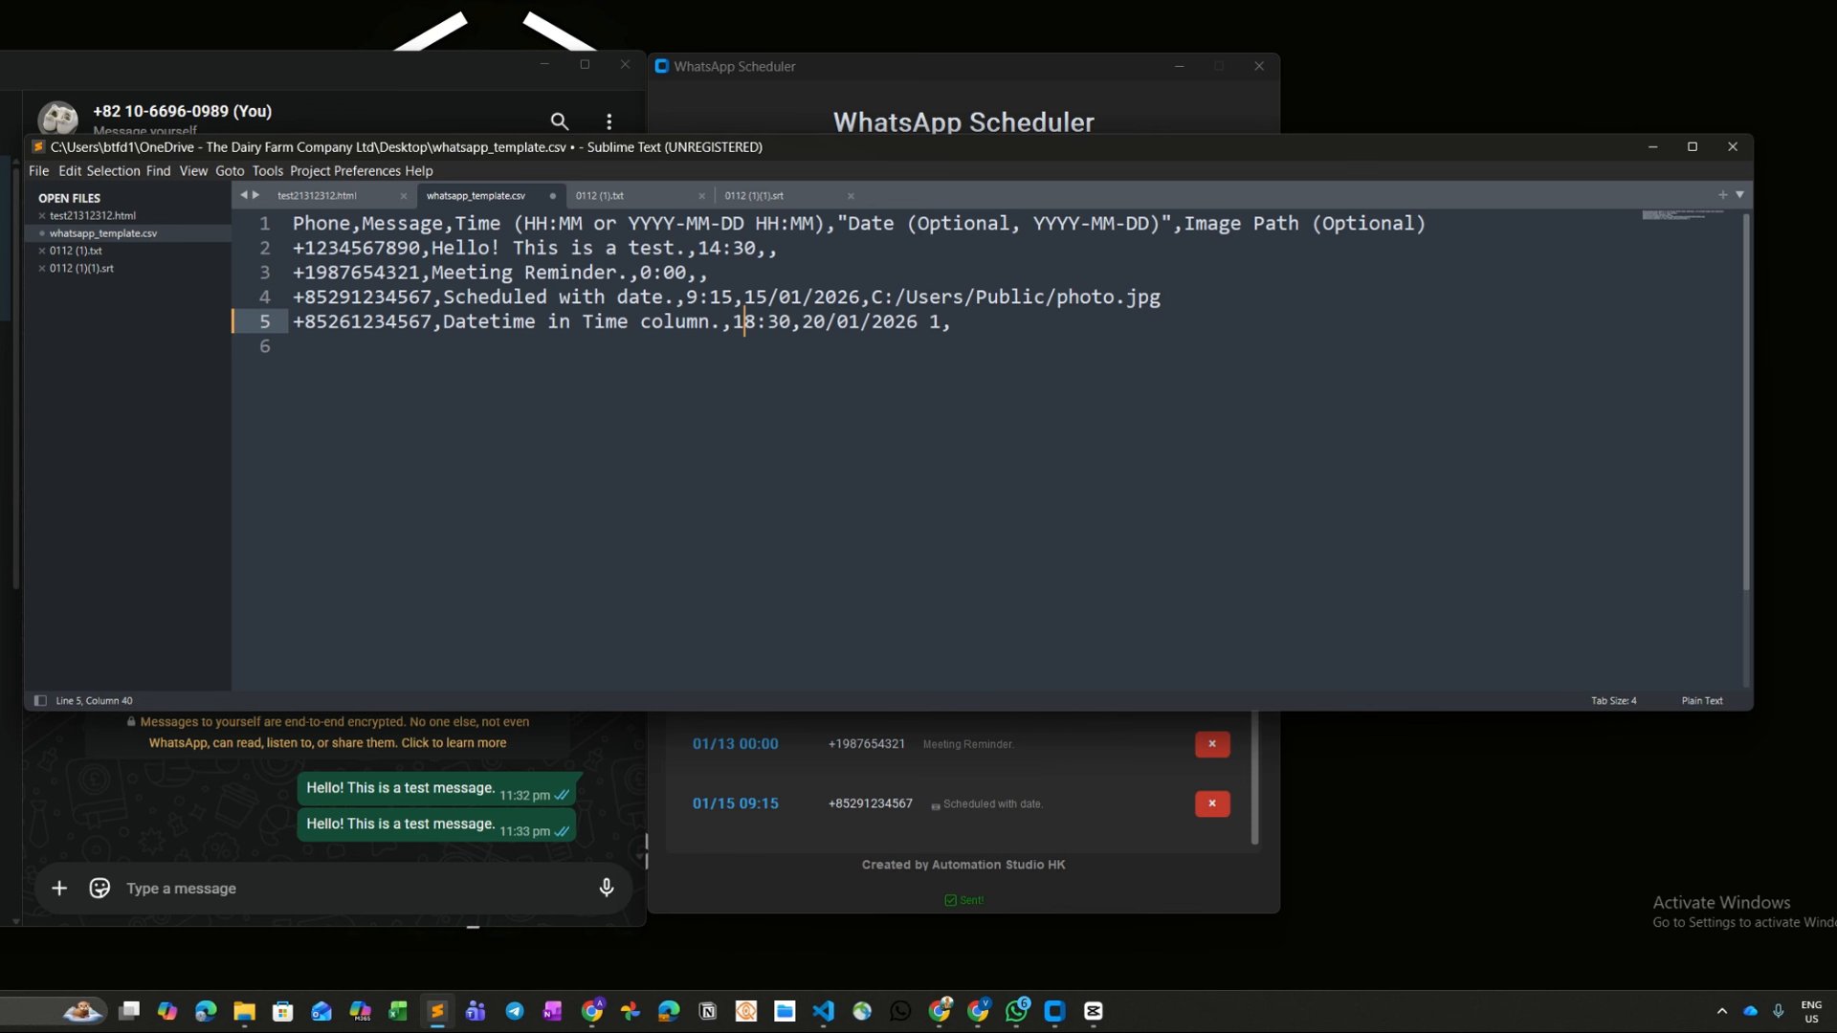
Step: Trim line 5's date to 20/01/2026, save the CSV file, and close the text editor
{"action": "left_click", "coordinate": [941, 326]}
{"action": "key", "text": "BackSpace"}
{"action": "key", "text": "BackSpace"}
{"action": "key", "text": "ctrl+s"}
{"action": "left_click", "coordinate": [967, 408]}
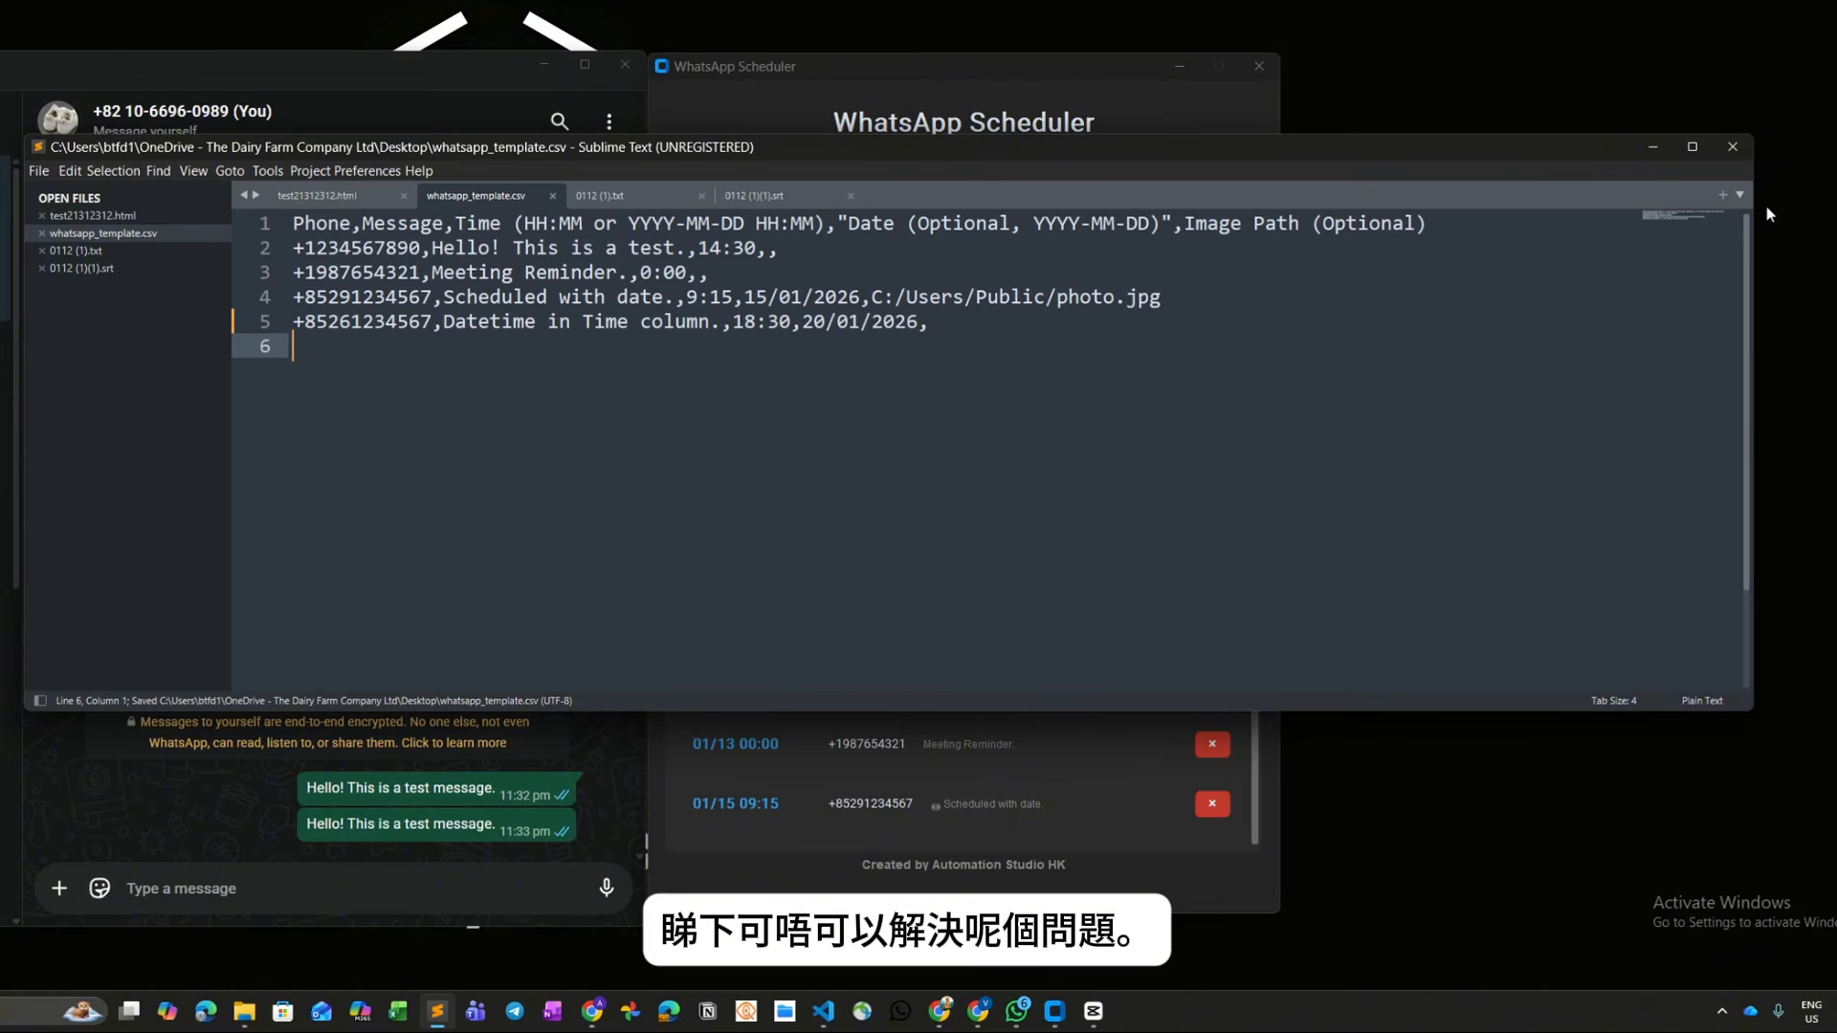
{"action": "left_click", "coordinate": [1733, 147]}
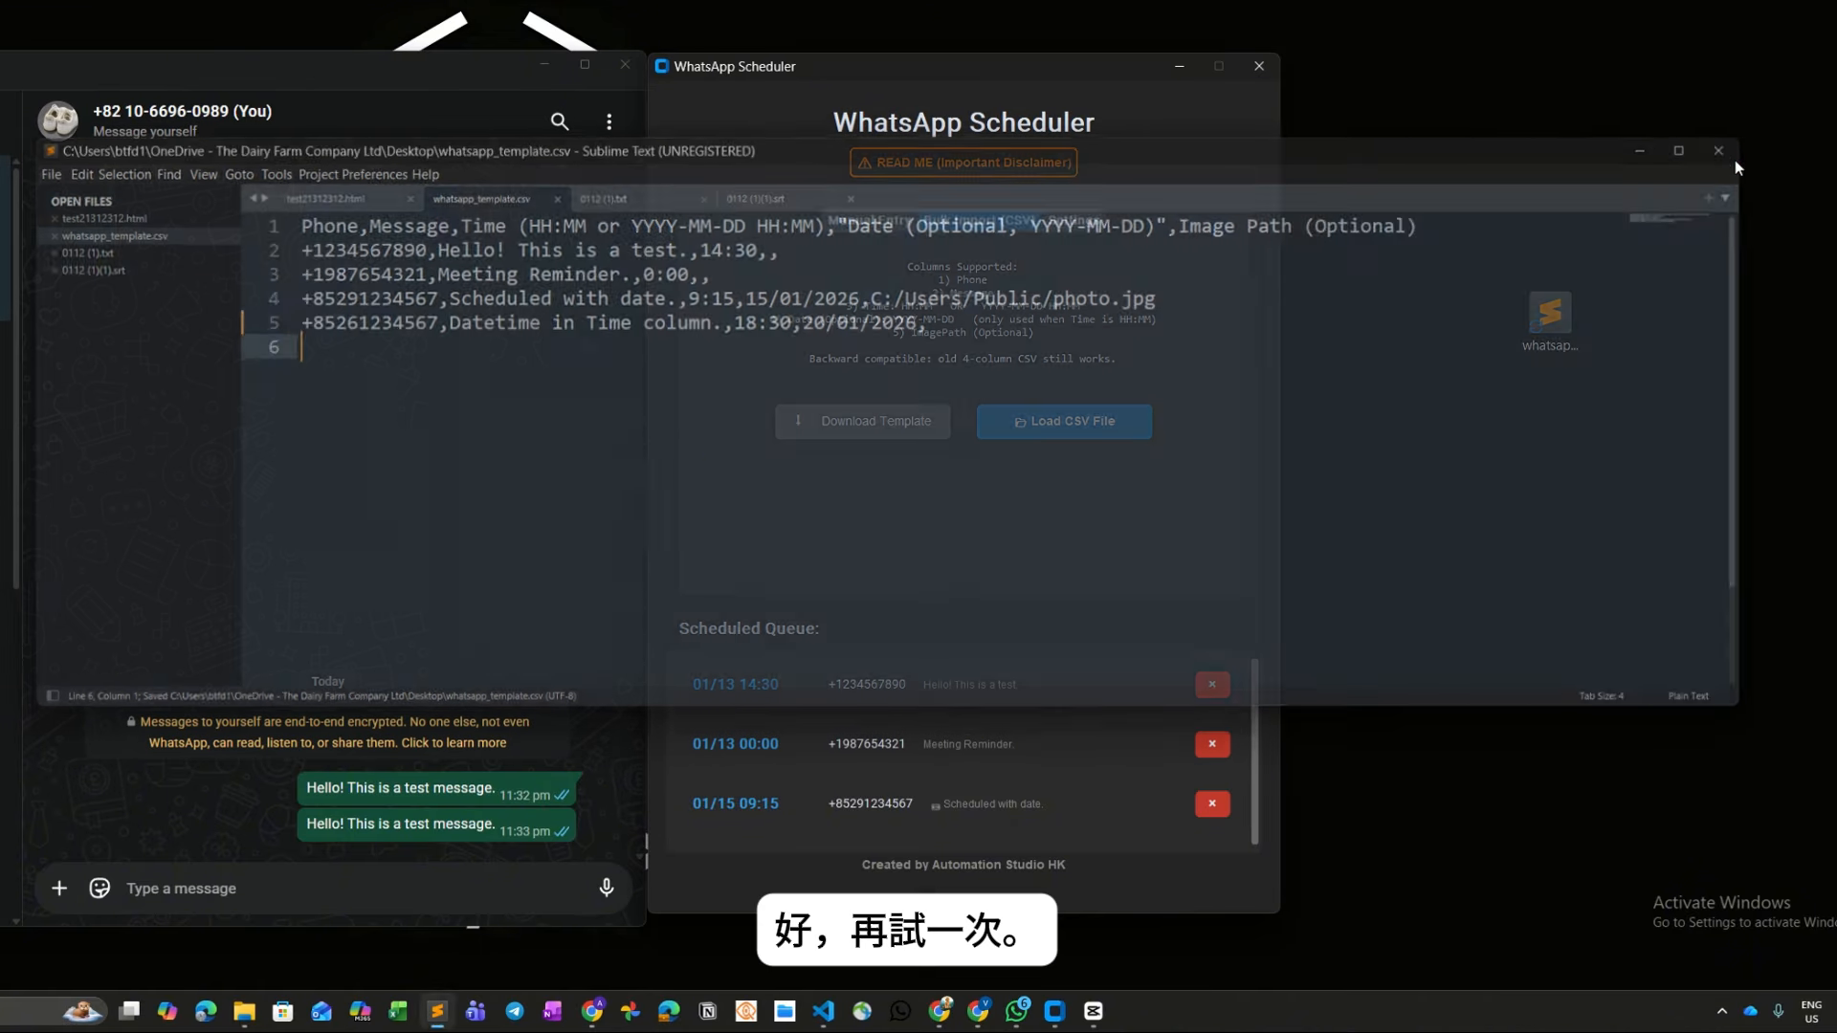
Step: Clear all messages from the scheduled queue and bulk import the corrected whatsapp_template.csv from the desktop
{"action": "left_click", "coordinate": [1211, 684]}
{"action": "left_click", "coordinate": [1211, 684]}
{"action": "left_click", "coordinate": [1211, 684]}
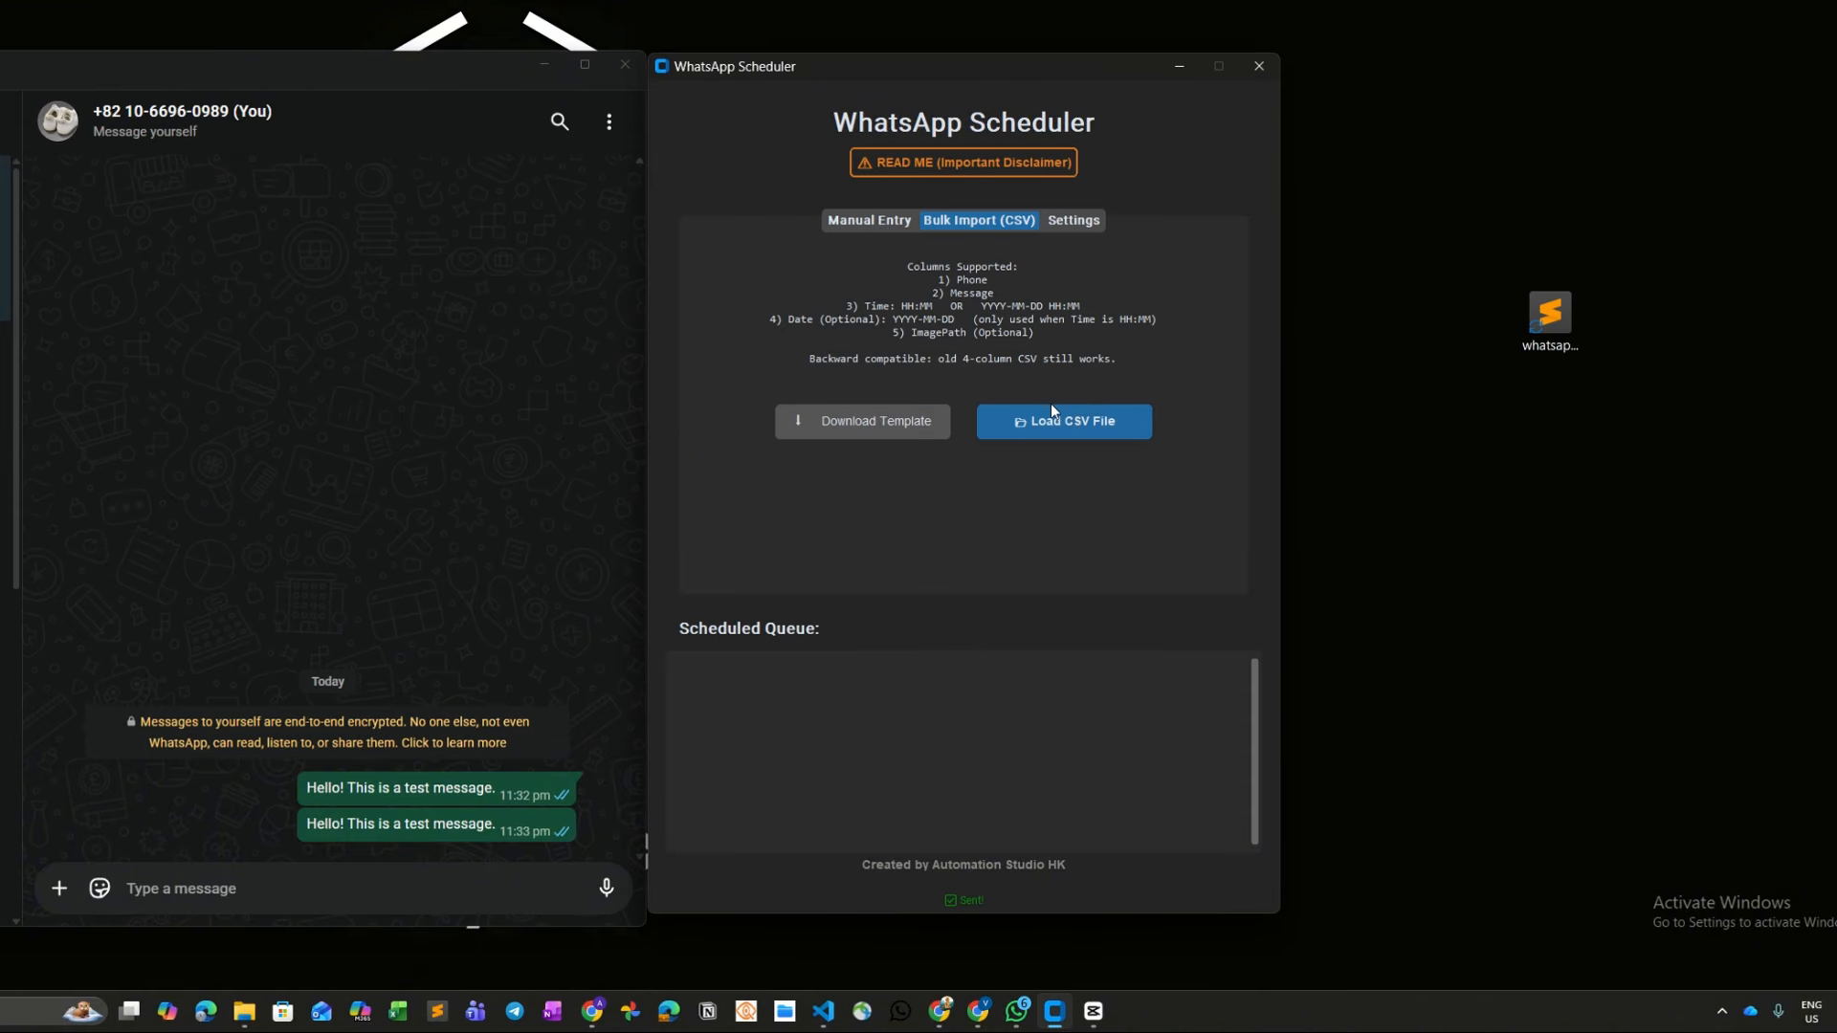
{"action": "left_click", "coordinate": [1050, 413]}
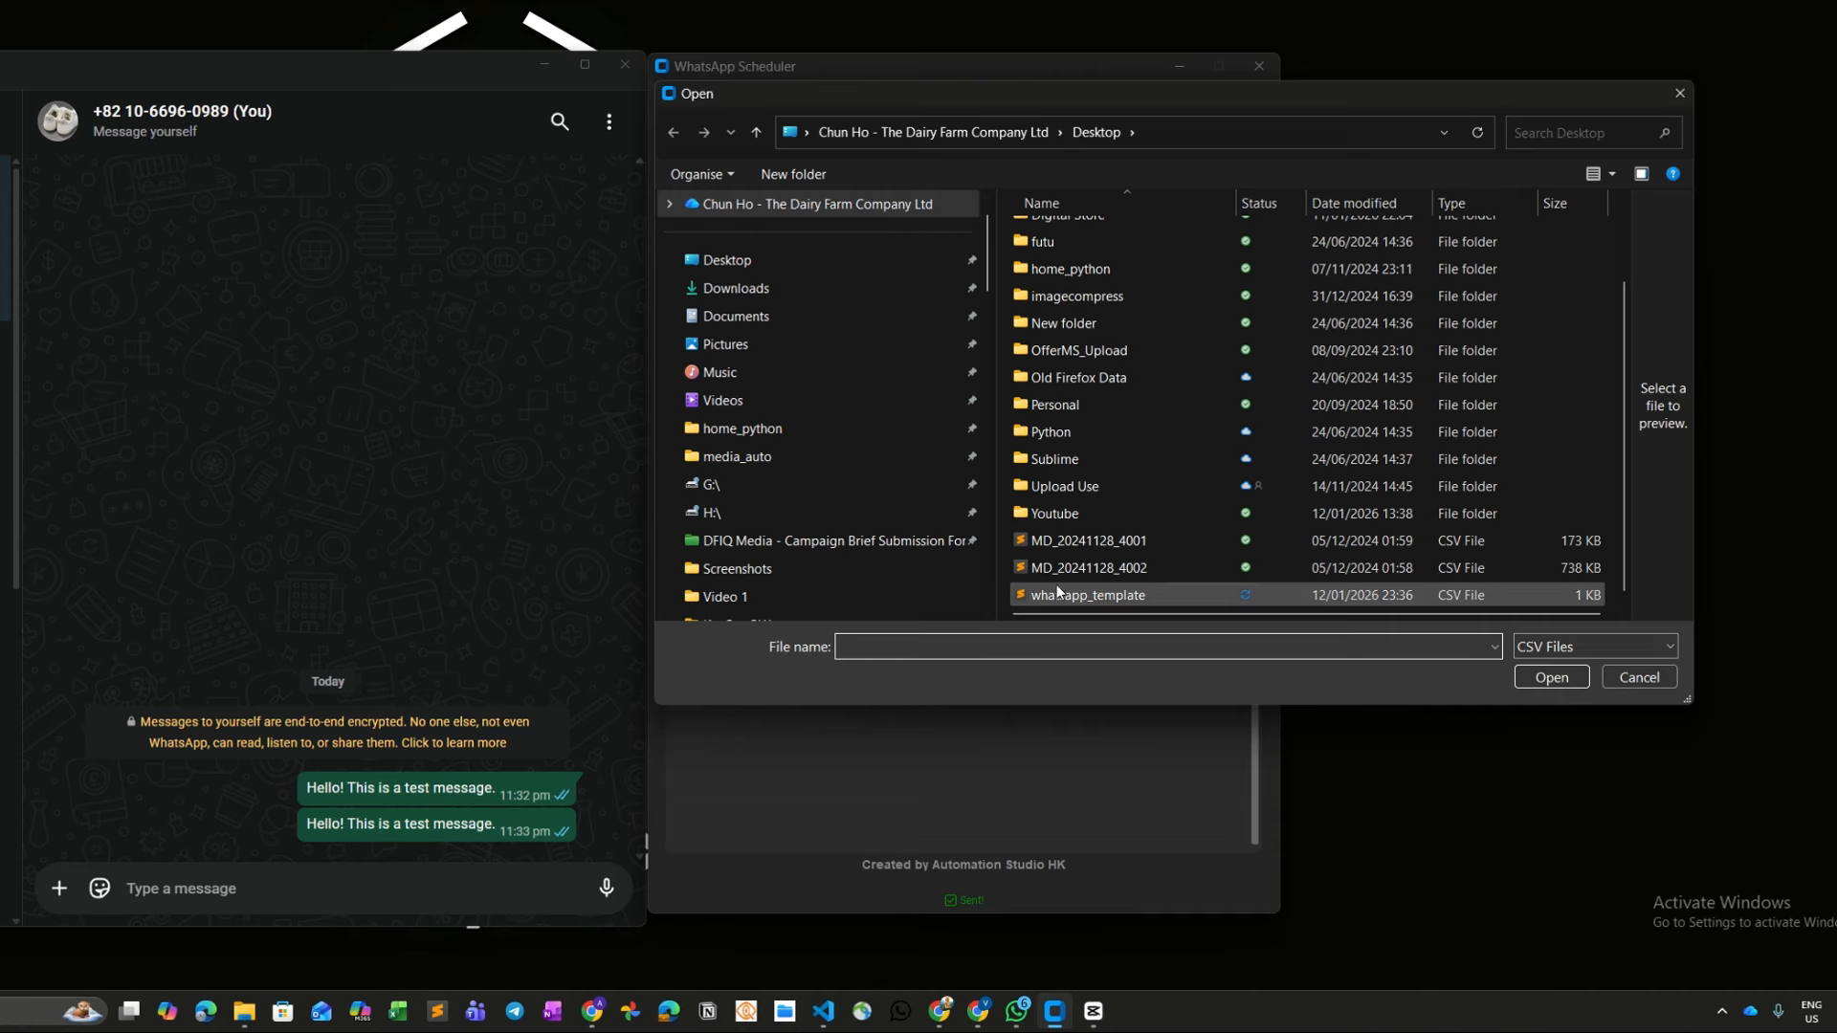
{"action": "left_click", "coordinate": [1148, 595]}
{"action": "left_click", "coordinate": [1551, 677]}
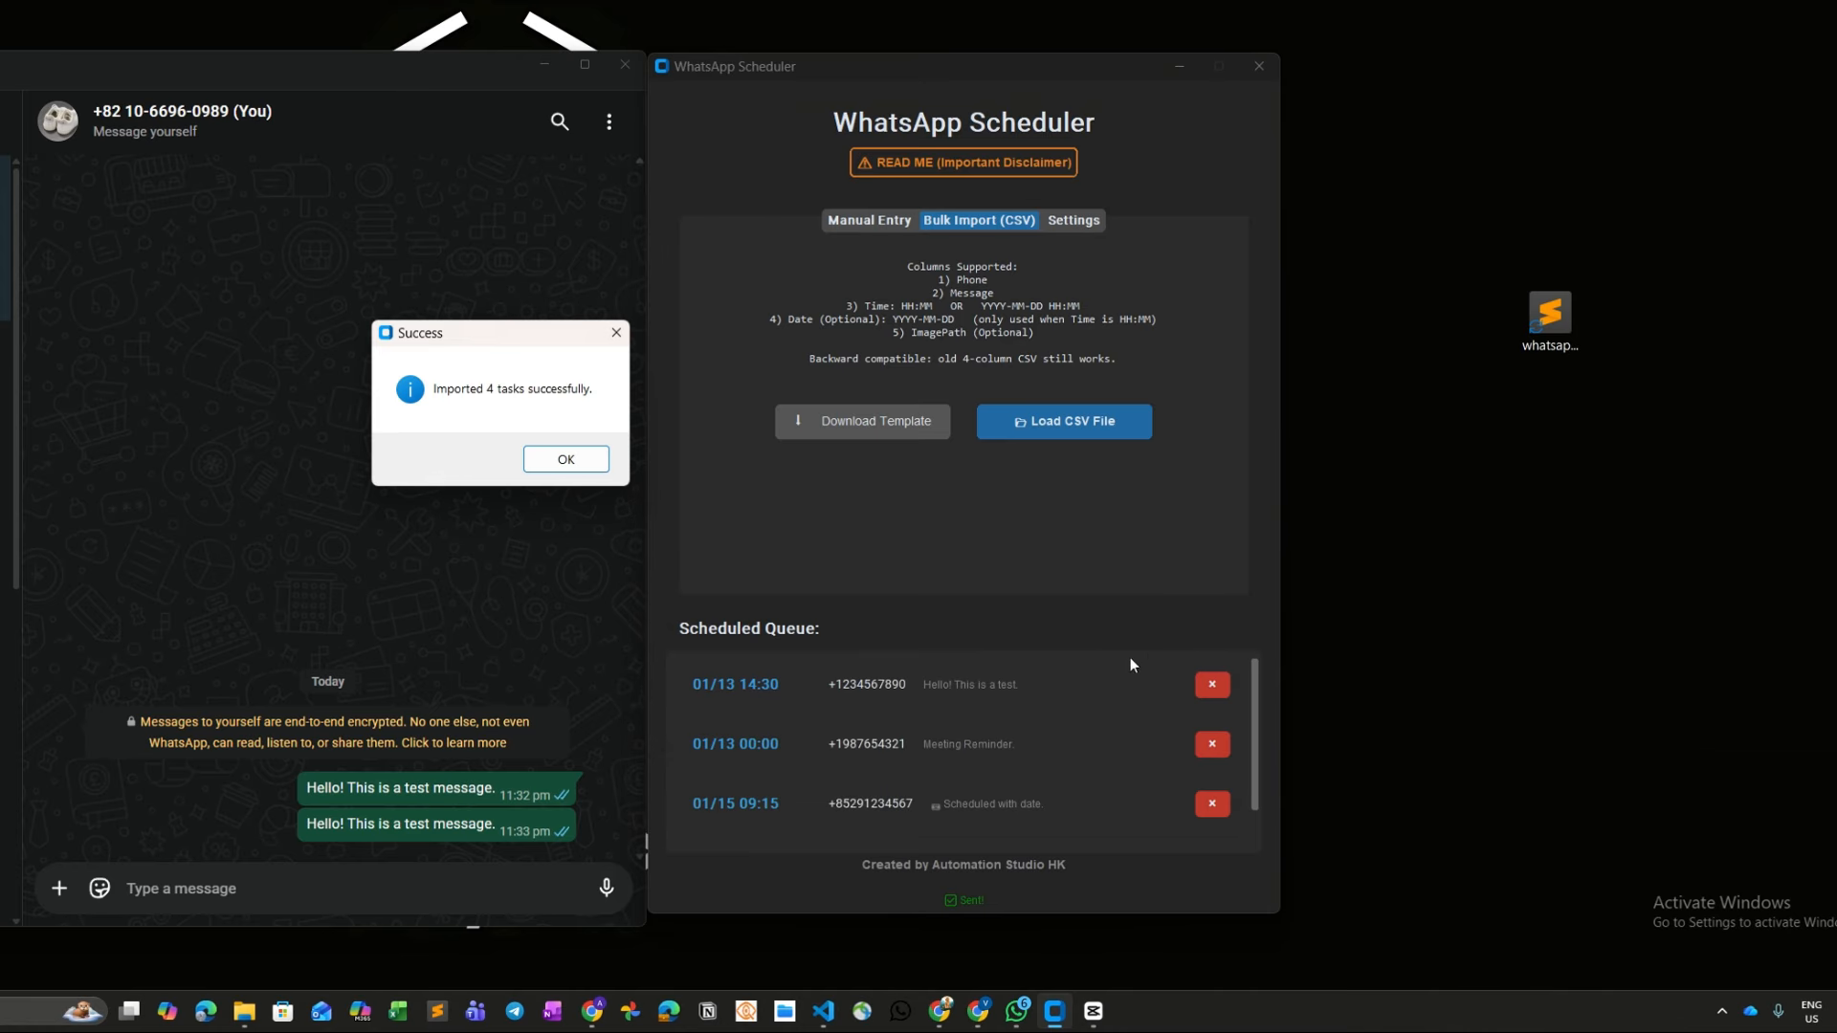
{"action": "left_click", "coordinate": [566, 460]}
Step: Open whatsapp_template.csv in Sublime Text and examine the separate time and date fields in lines 4 and 5
{"action": "left_click", "coordinate": [1552, 316]}
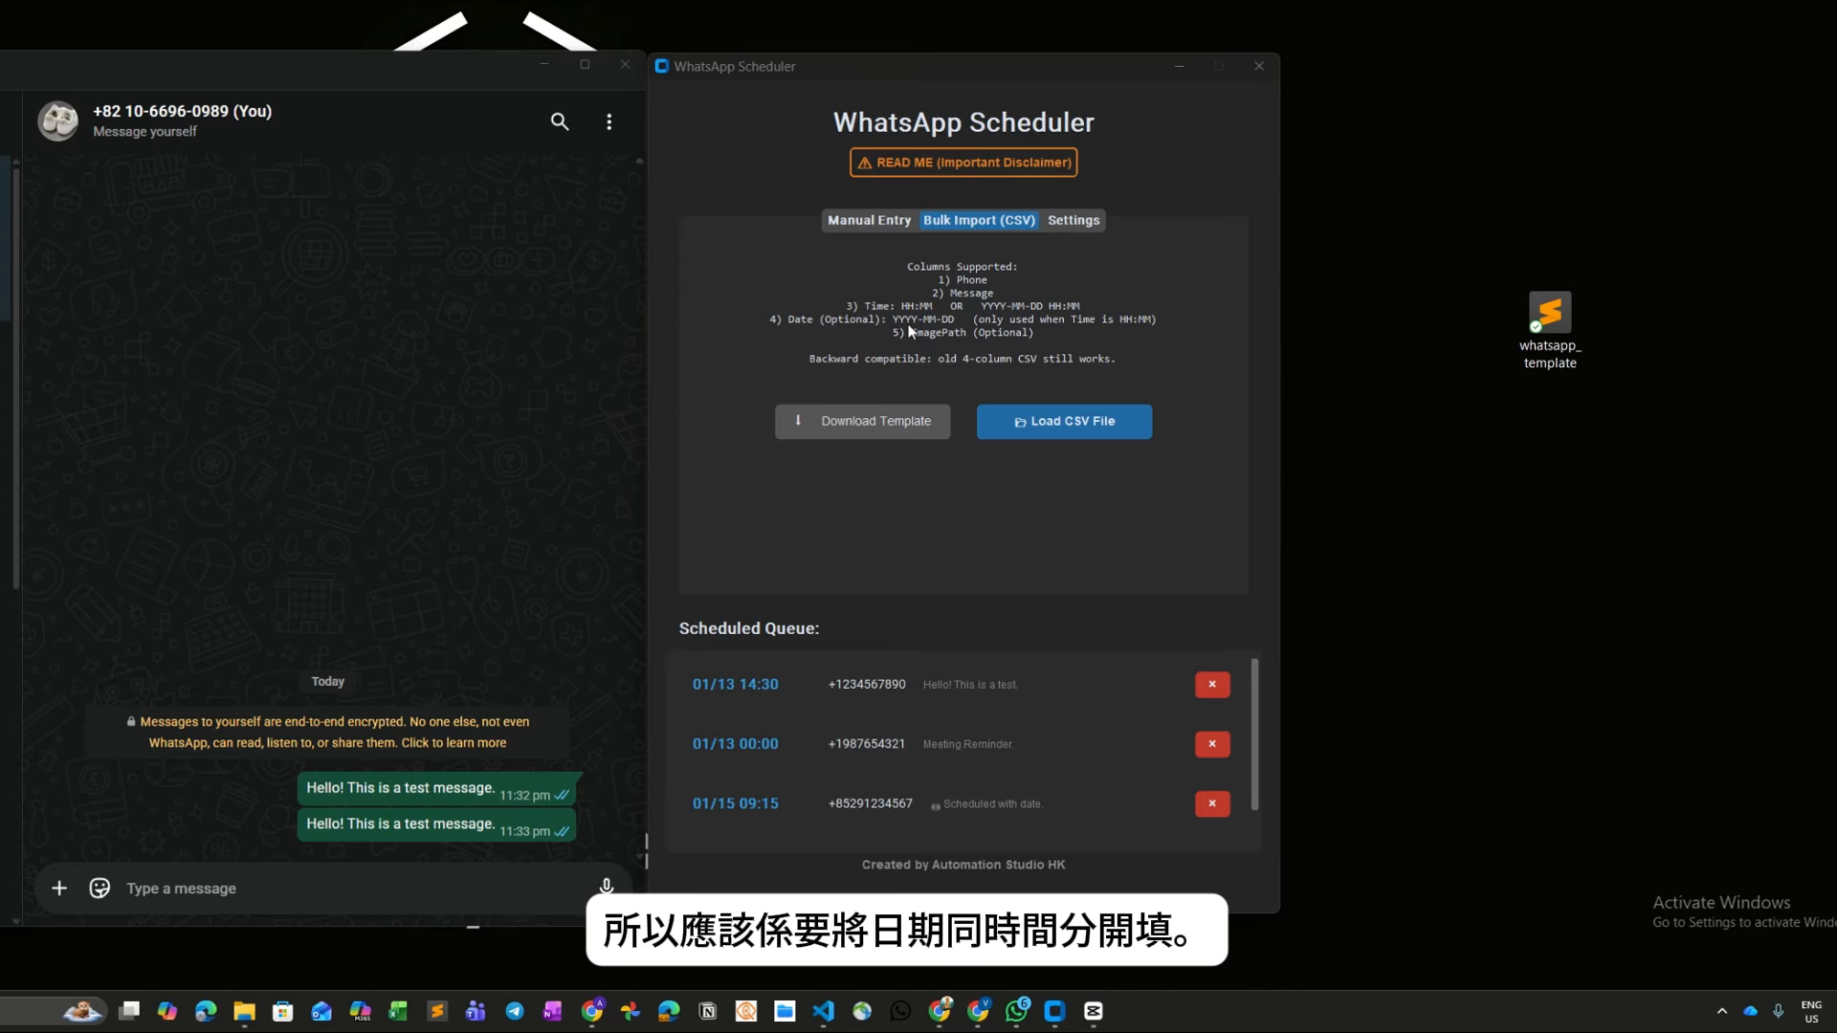
{"action": "double_click", "coordinate": [1552, 328]}
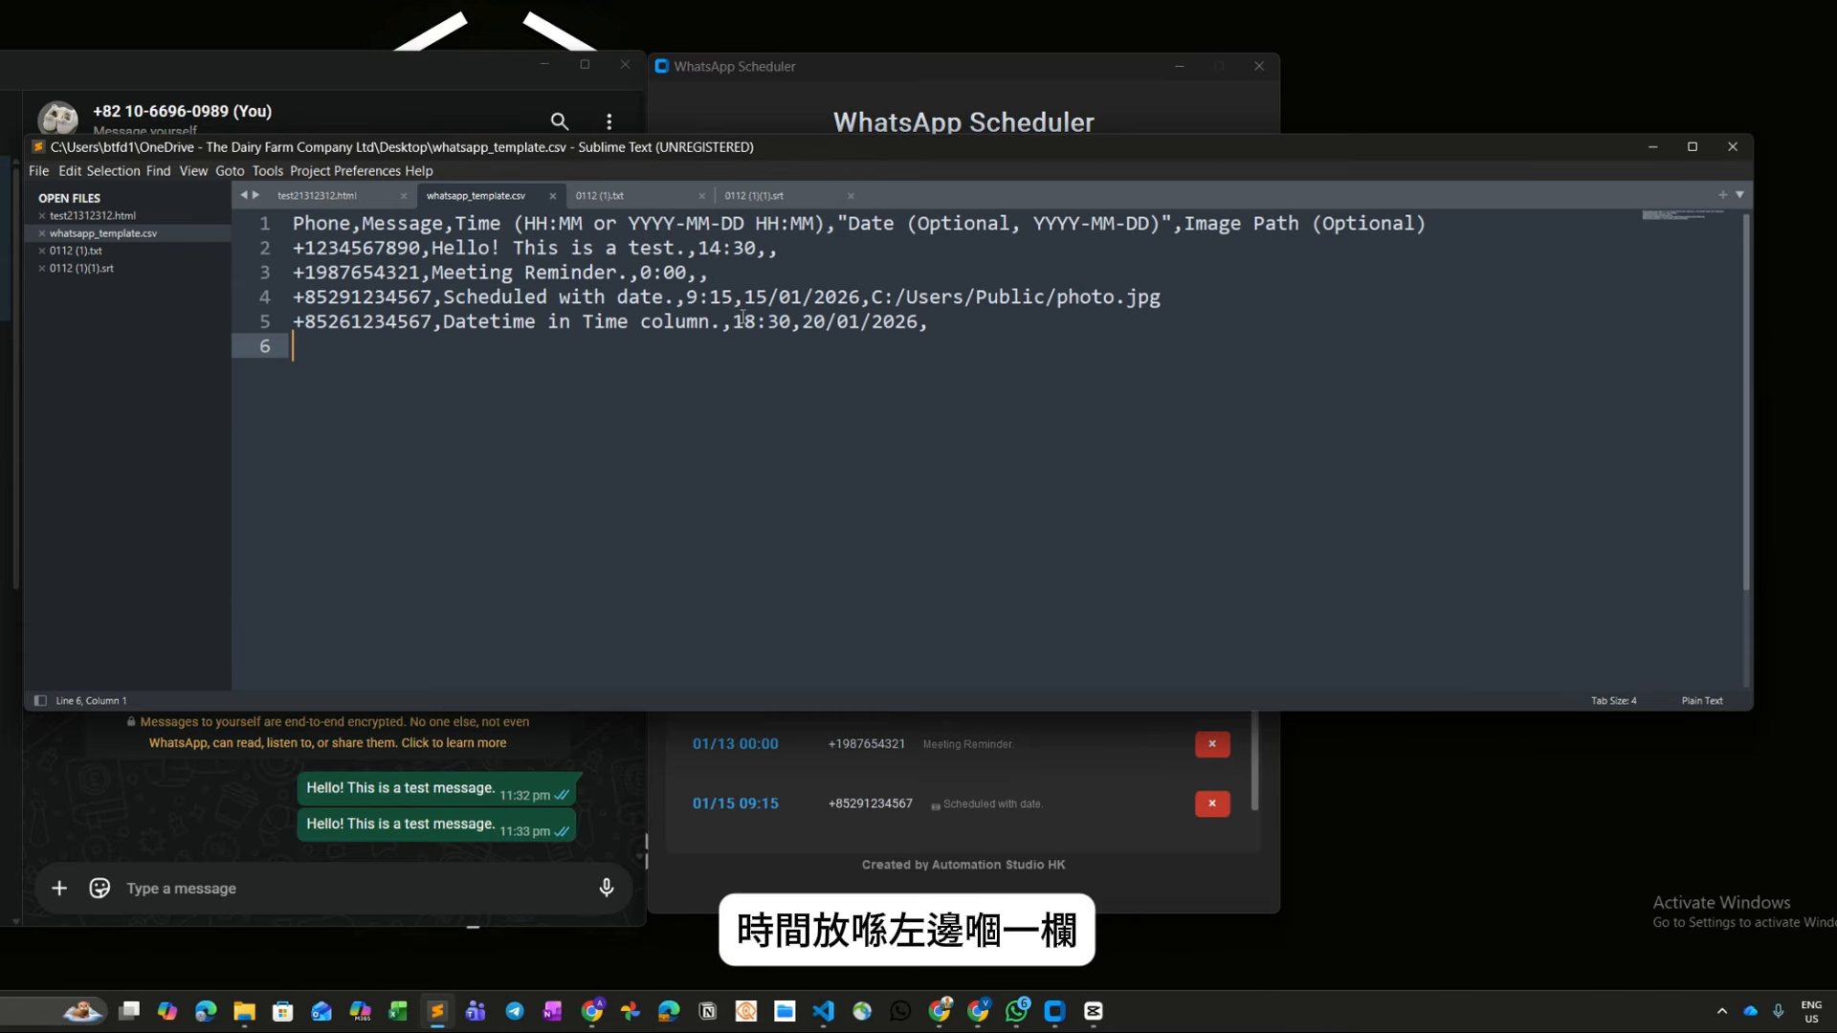
{"action": "left_click_drag", "start_coordinate": [686, 296], "coordinate": [860, 296]}
{"action": "left_click", "coordinate": [766, 296]}
{"action": "left_click", "coordinate": [298, 347]}
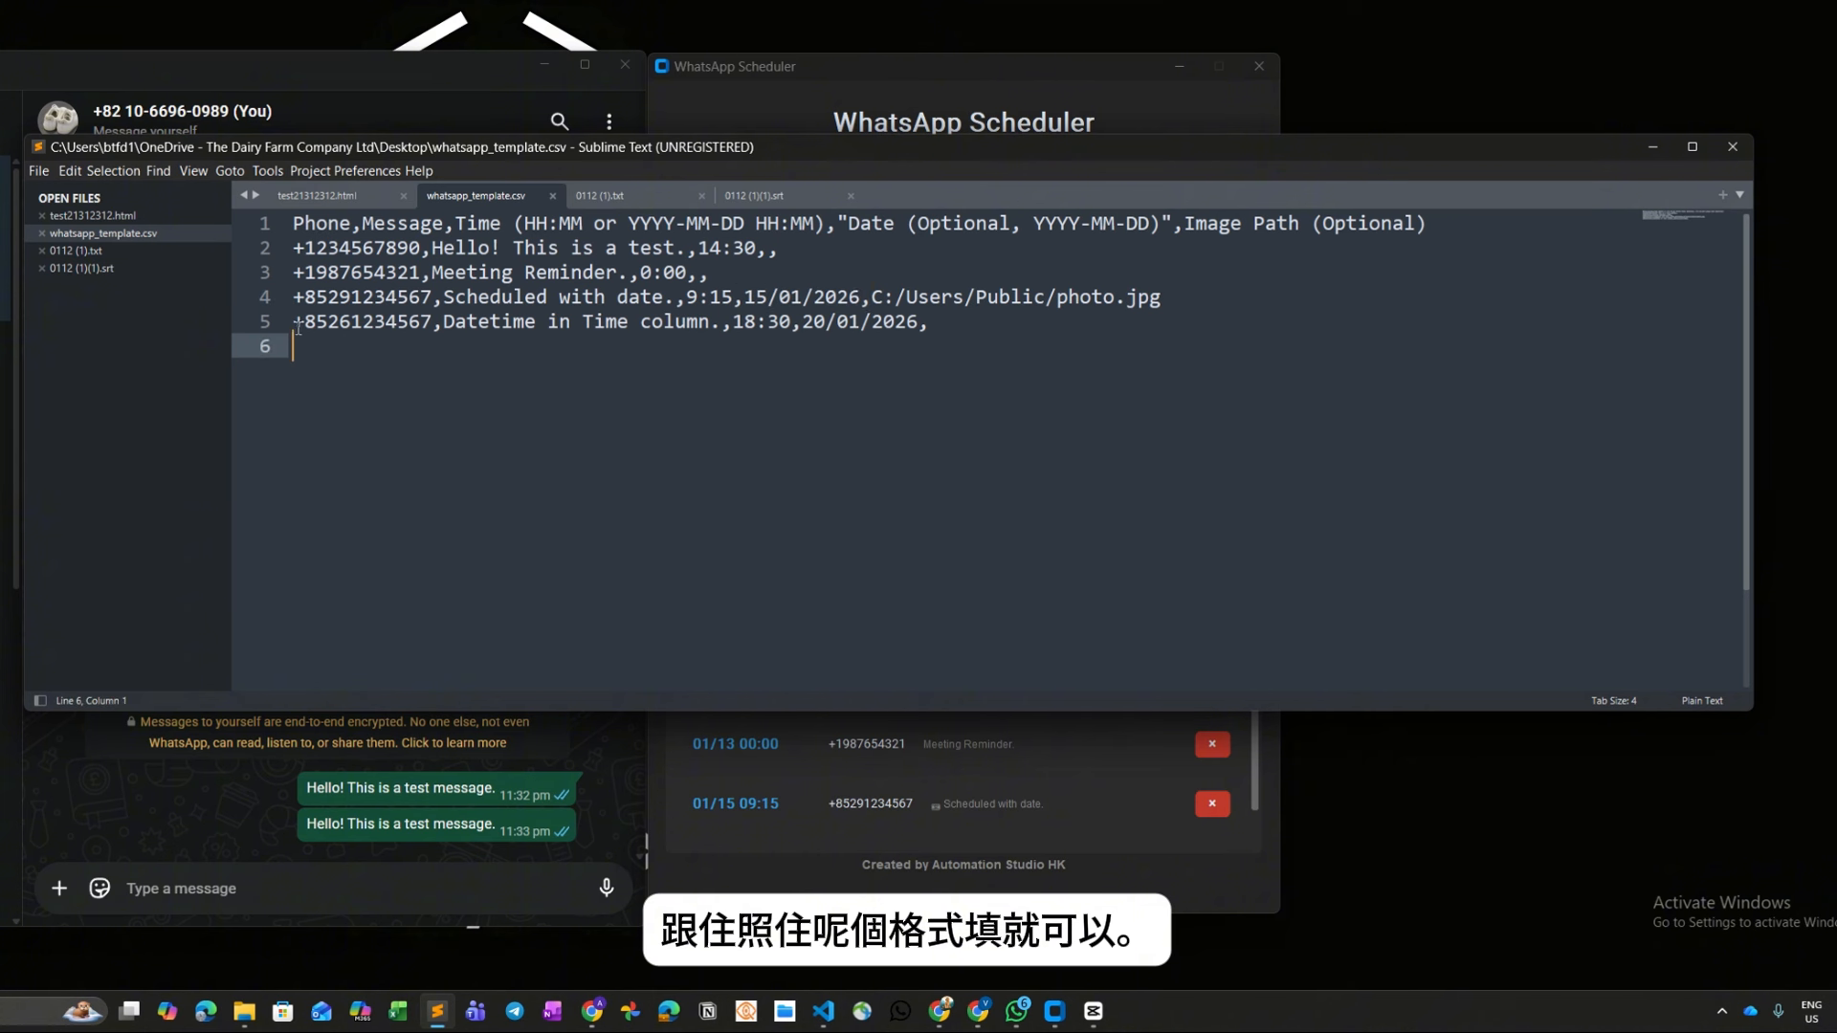
Step: Finish checking the rows of whatsapp_template.csv and close the Sublime Text window
{"action": "left_click_drag", "start_coordinate": [307, 253], "coordinate": [296, 280]}
{"action": "left_click", "coordinate": [902, 434]}
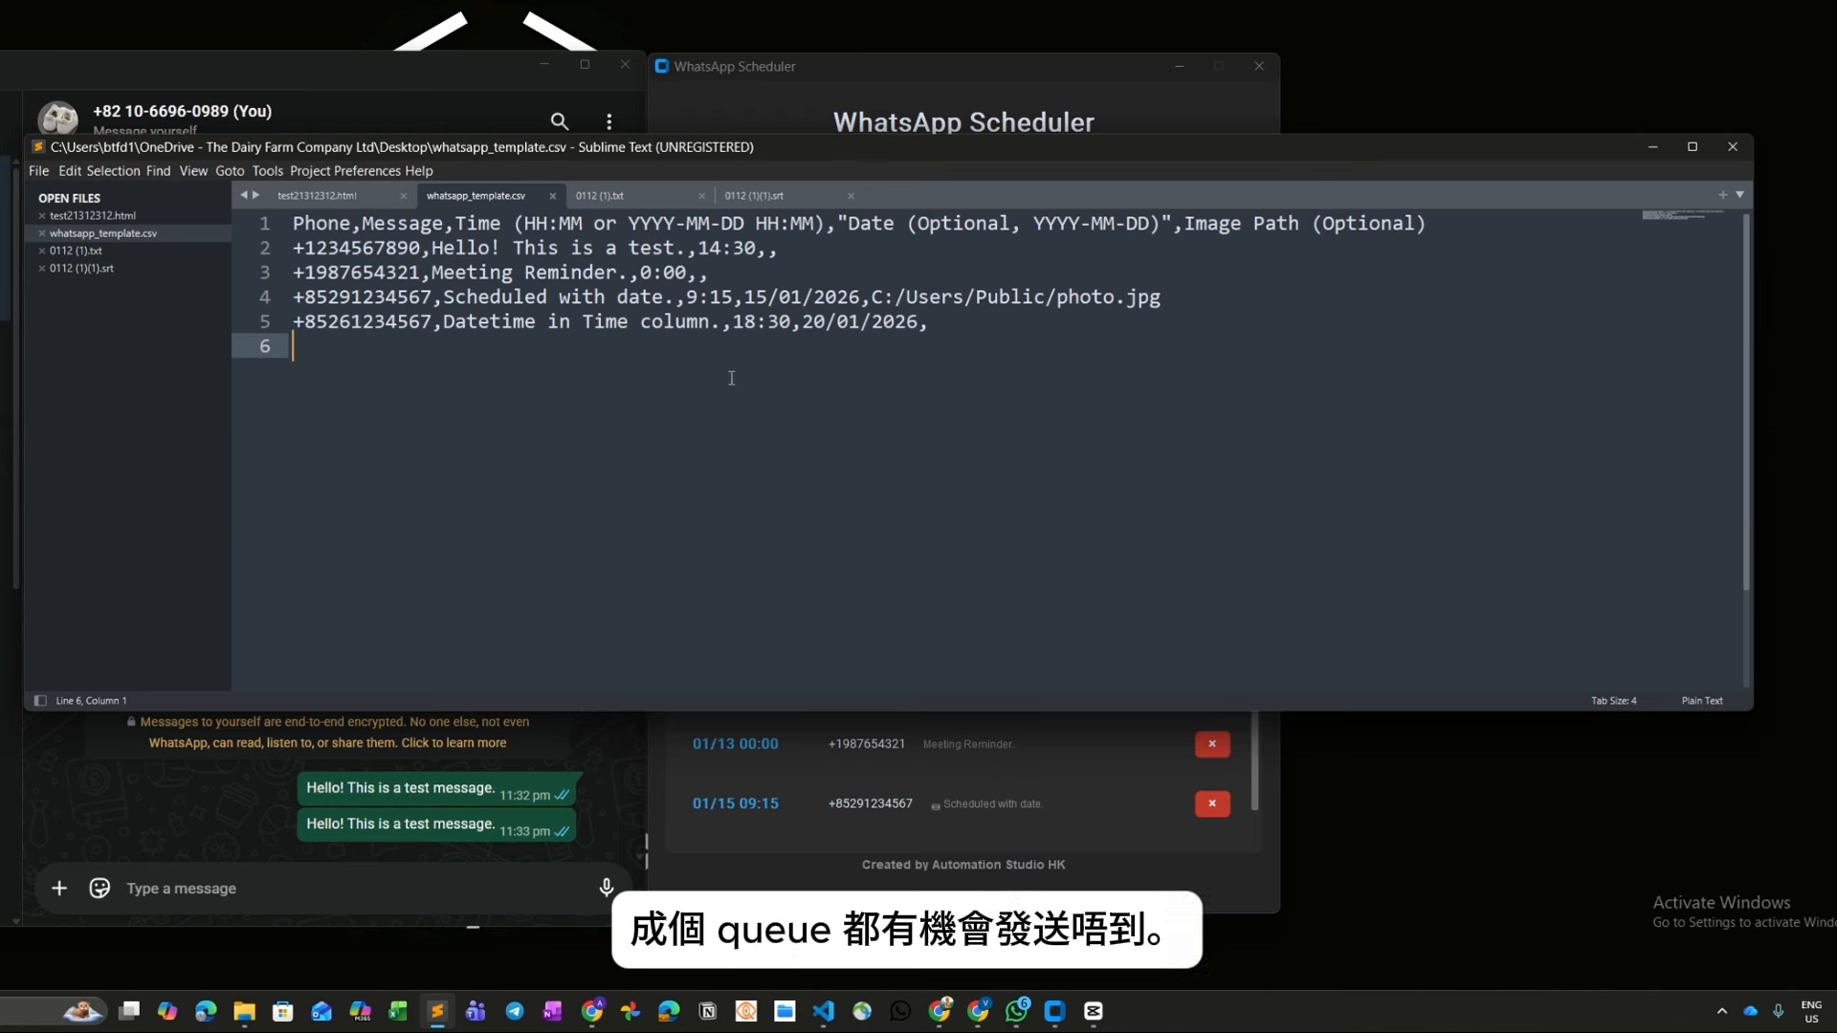
{"action": "left_click", "coordinate": [1734, 147]}
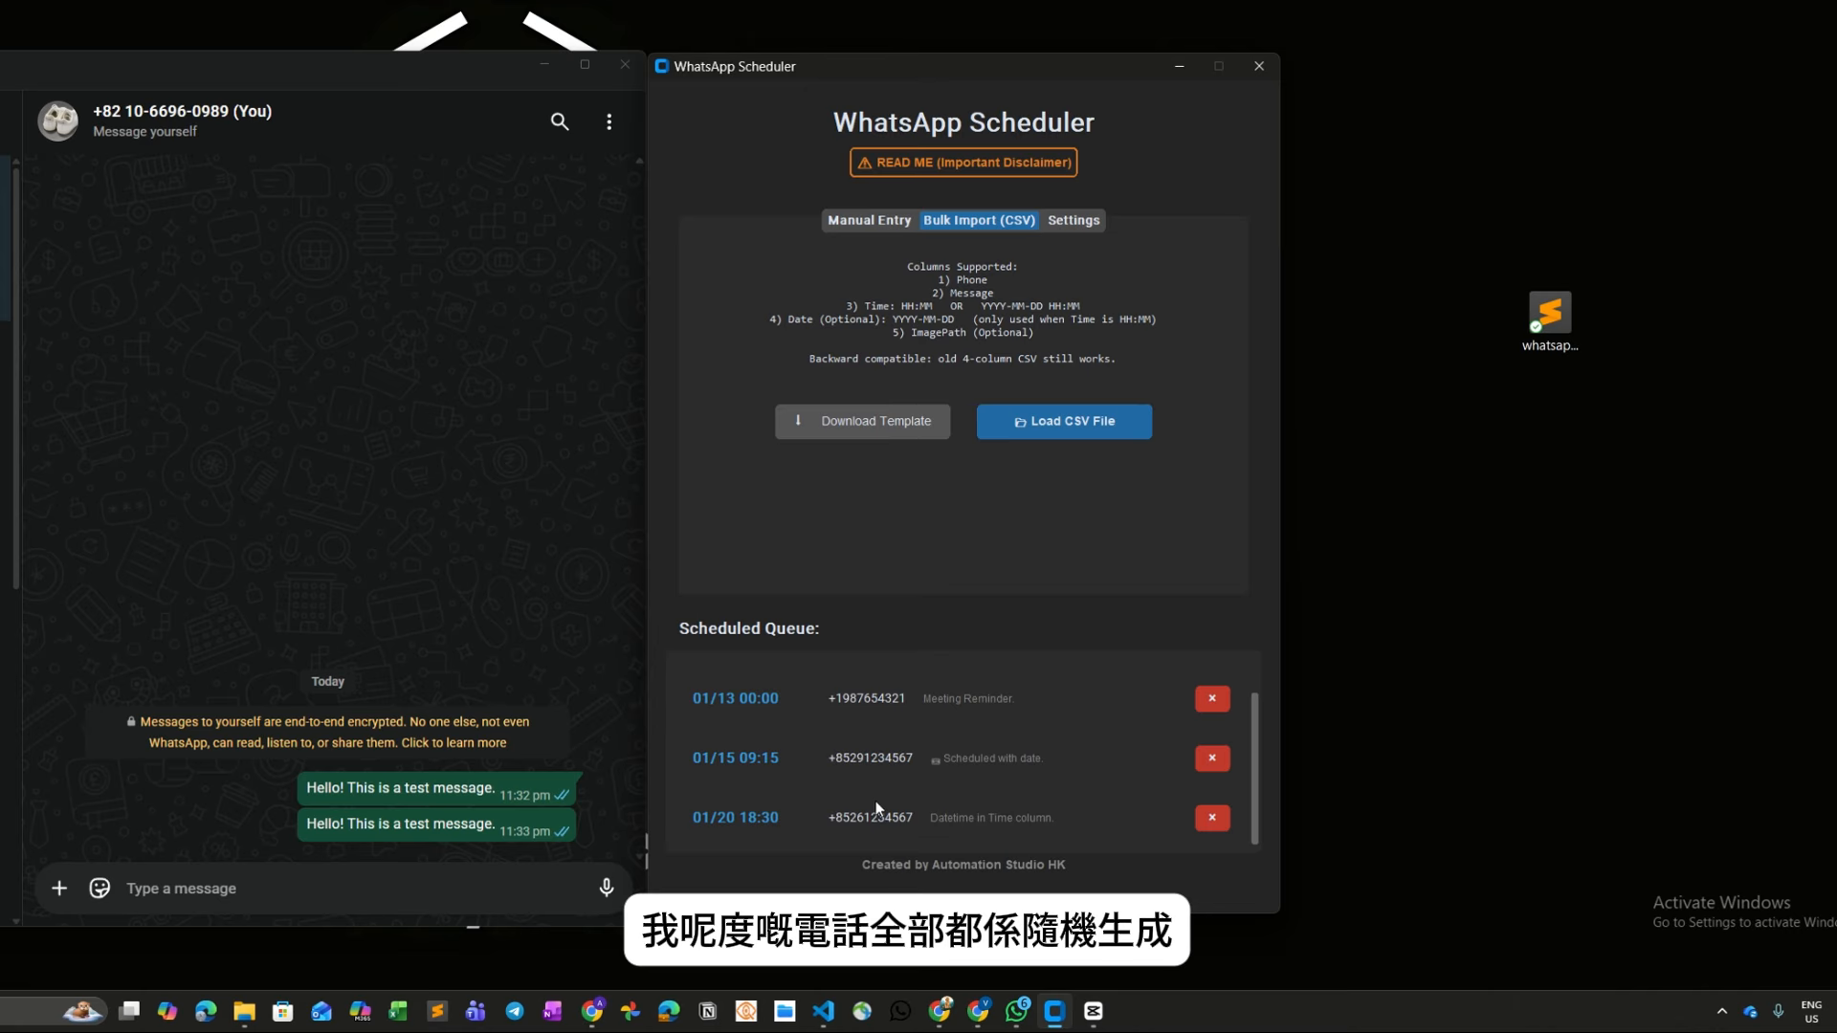
Step: Review the imported messages in the scheduled queue and delete every one of them
{"action": "scroll", "coordinate": [875, 801], "scroll_direction": "up", "scroll_amount": 2}
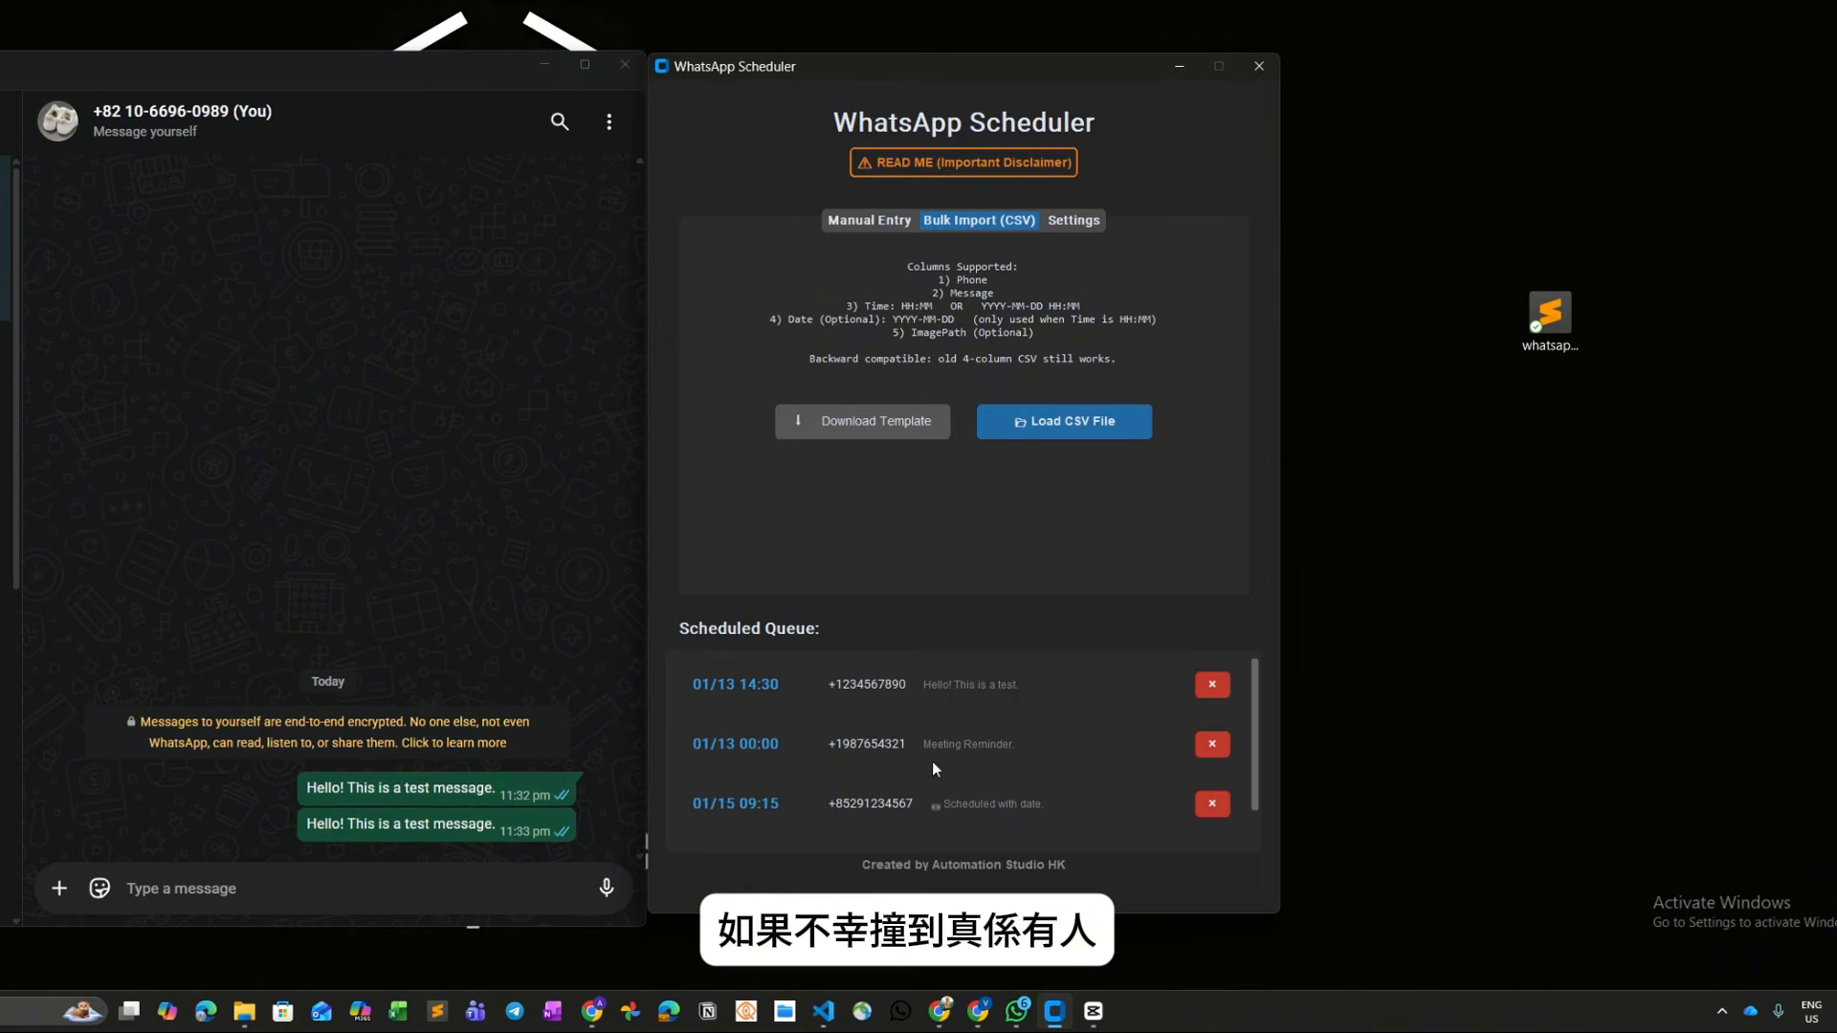
{"action": "scroll", "coordinate": [934, 768], "scroll_direction": "down", "scroll_amount": 1}
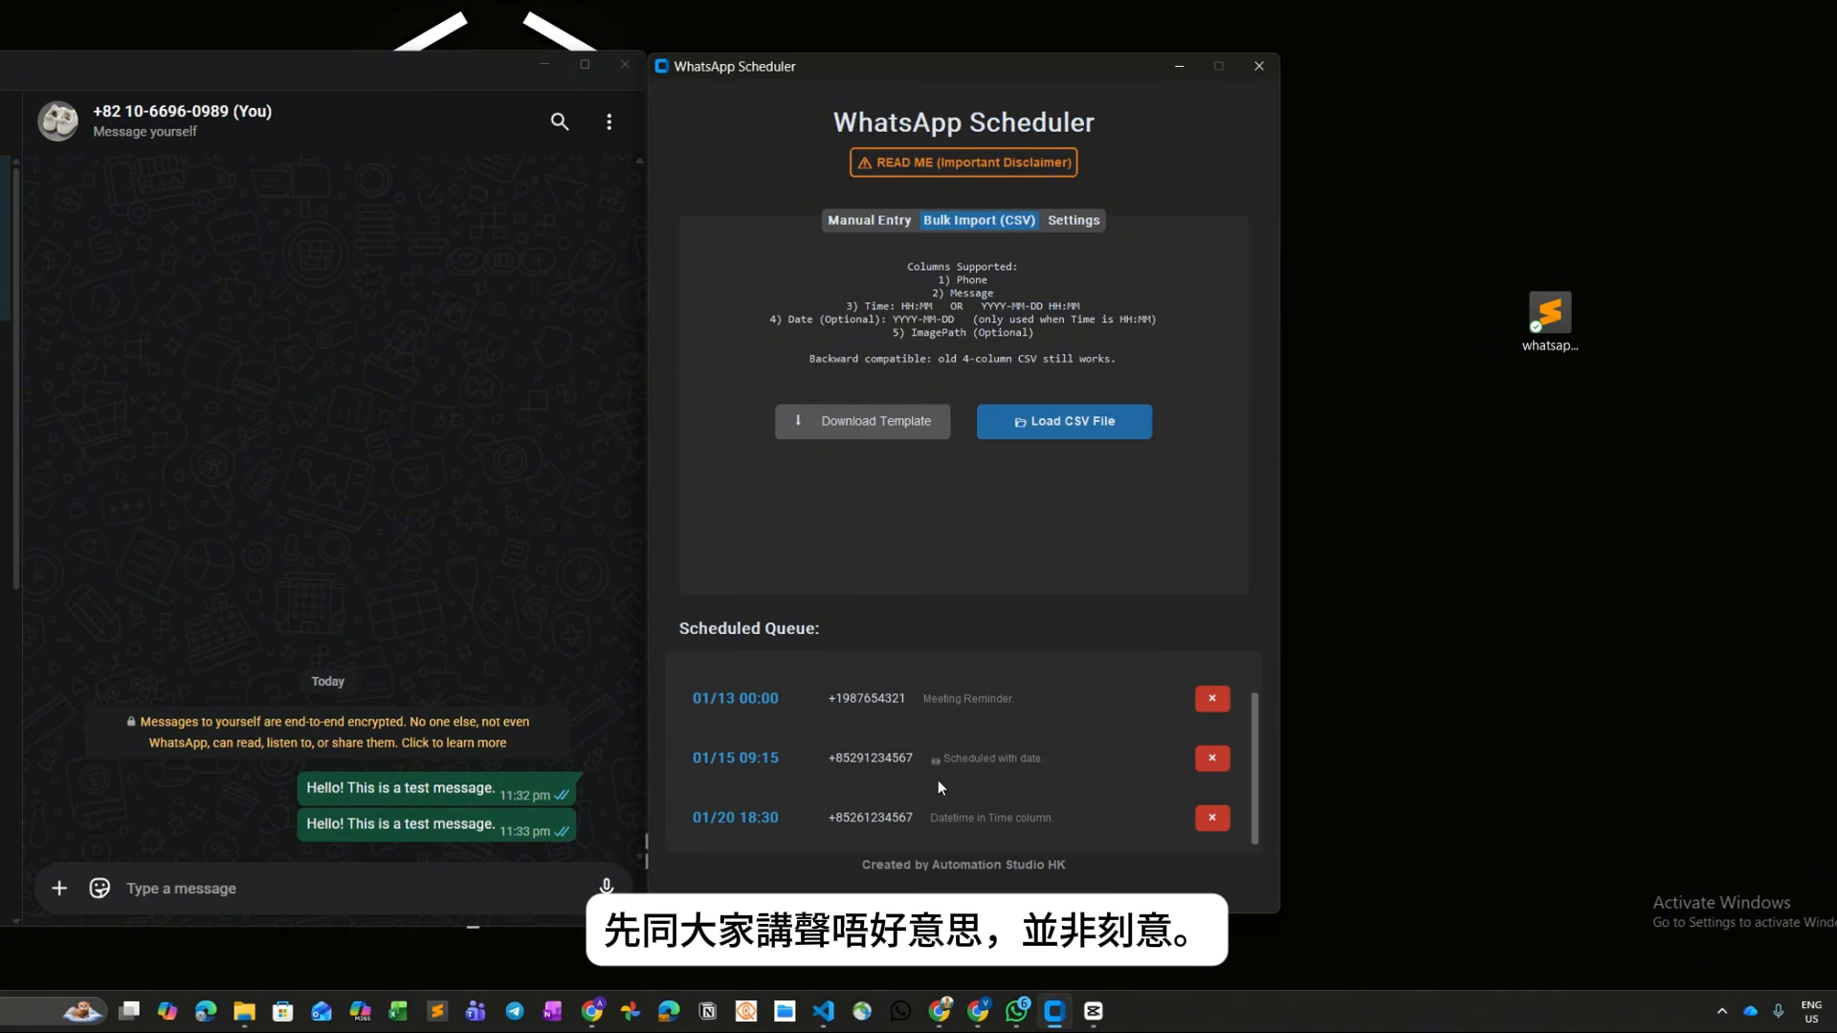
{"action": "scroll", "coordinate": [944, 808], "scroll_direction": "up", "scroll_amount": 1}
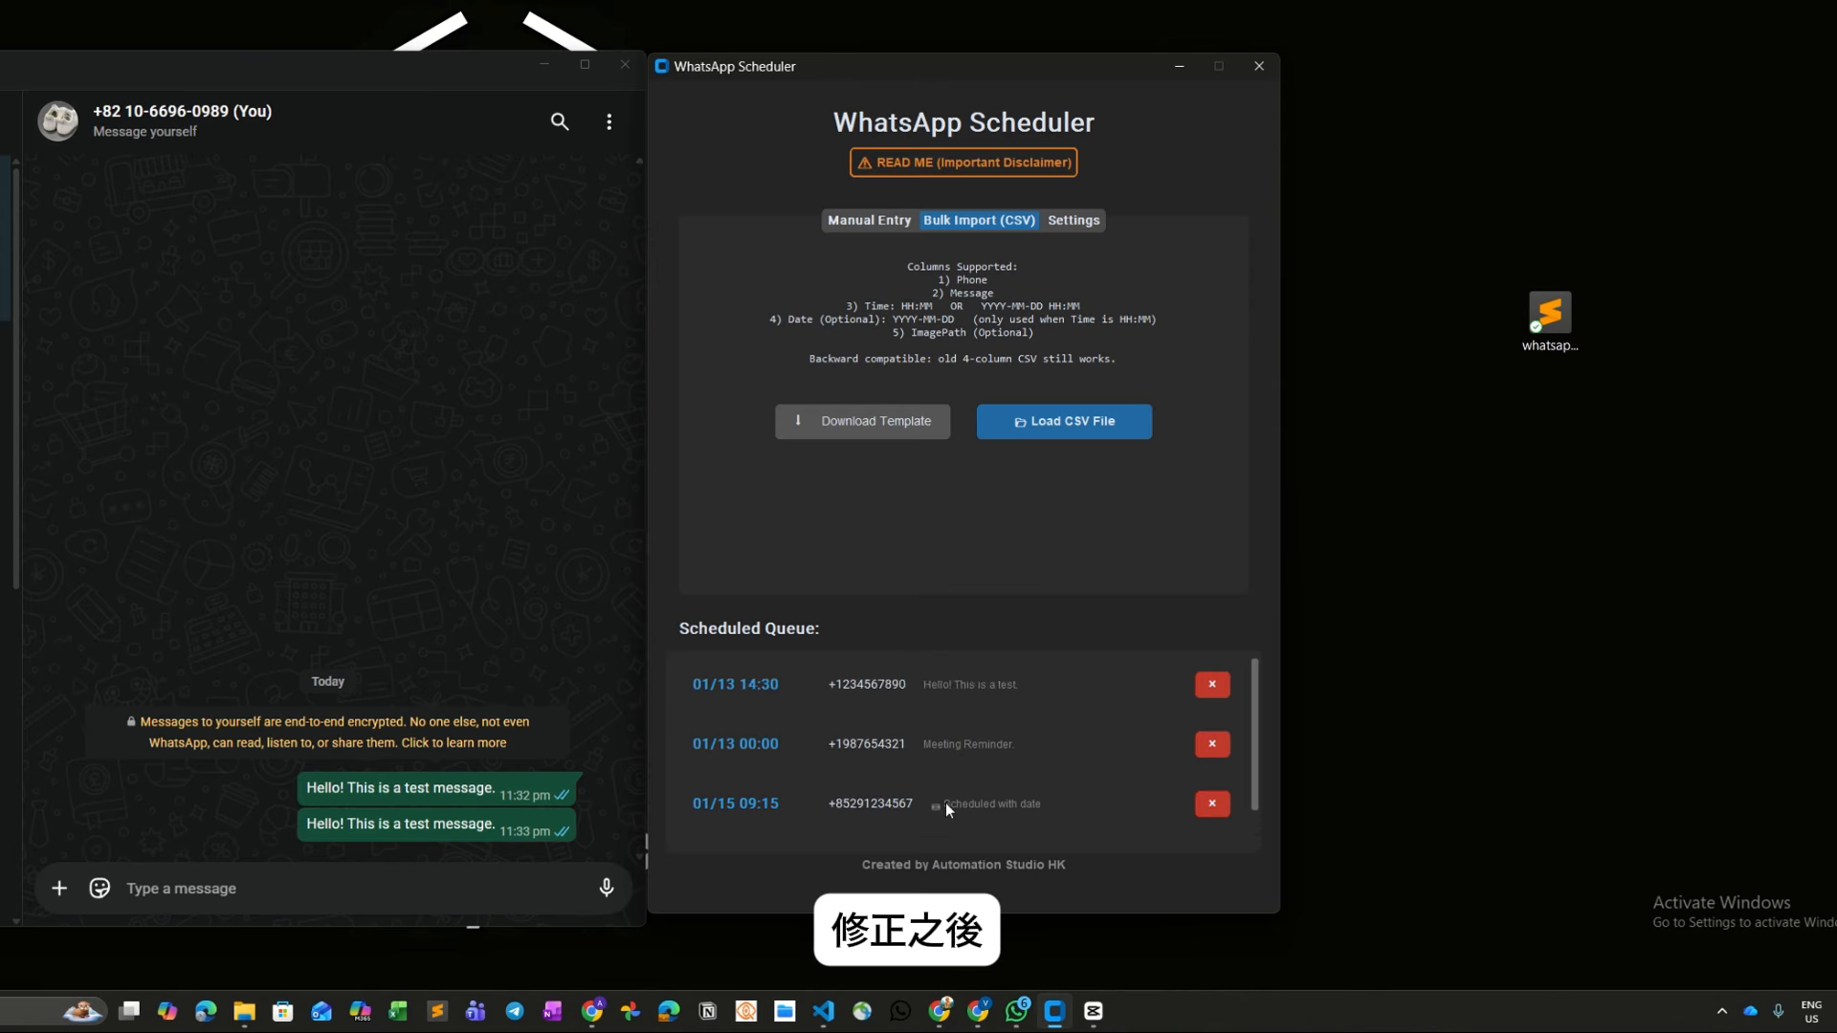
{"action": "scroll", "coordinate": [861, 807], "scroll_direction": "down", "scroll_amount": 1}
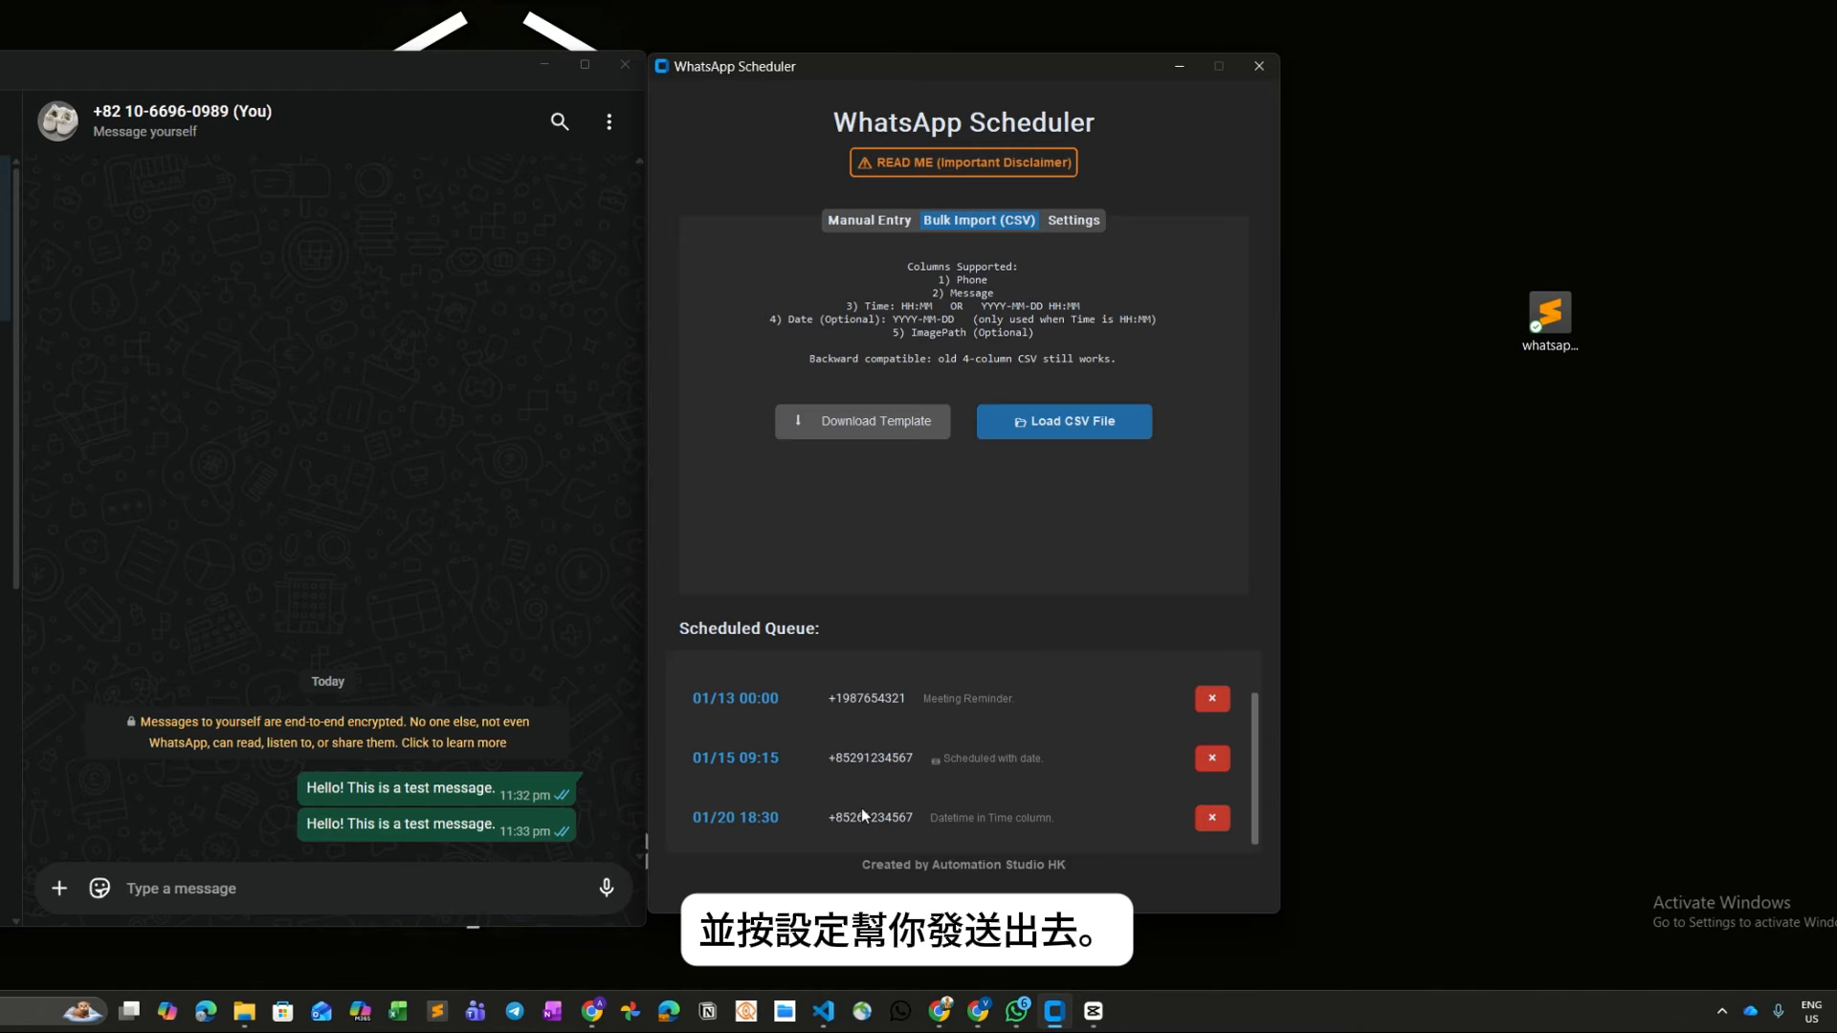
{"action": "left_click", "coordinate": [1212, 698]}
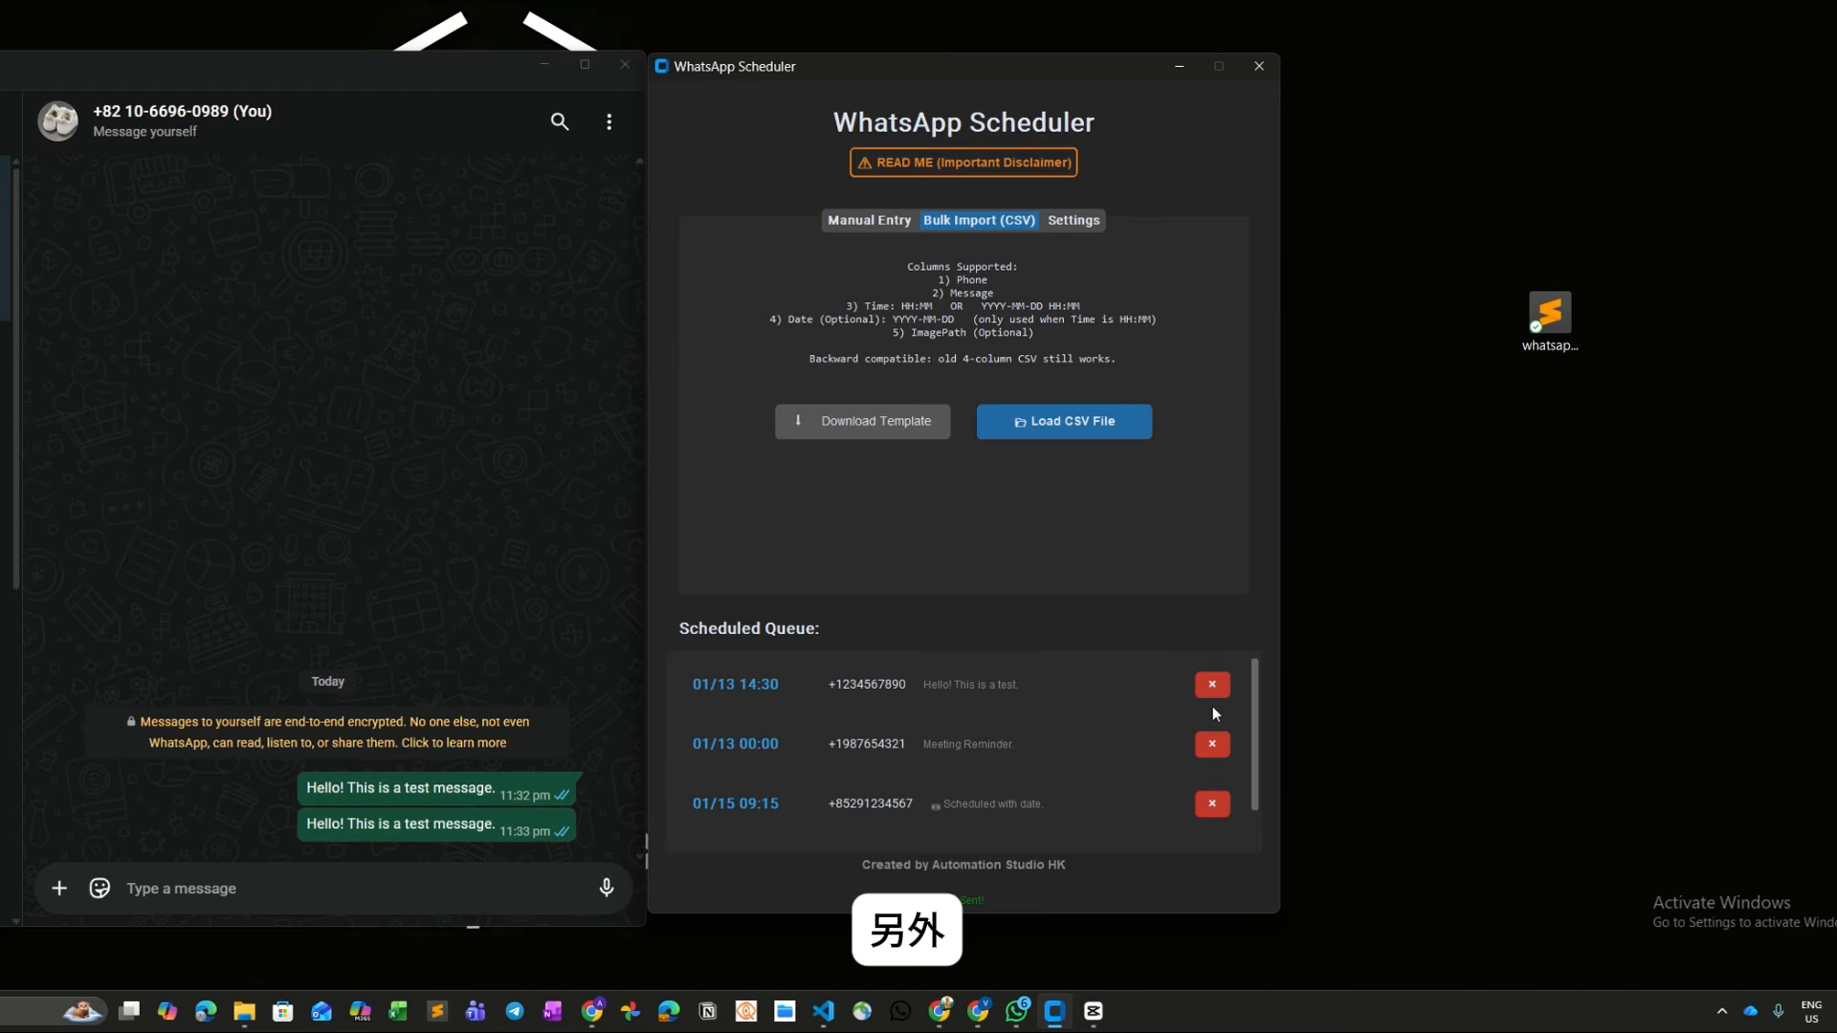
{"action": "left_click", "coordinate": [1212, 694]}
{"action": "left_click", "coordinate": [1213, 688]}
{"action": "left_click", "coordinate": [1211, 697]}
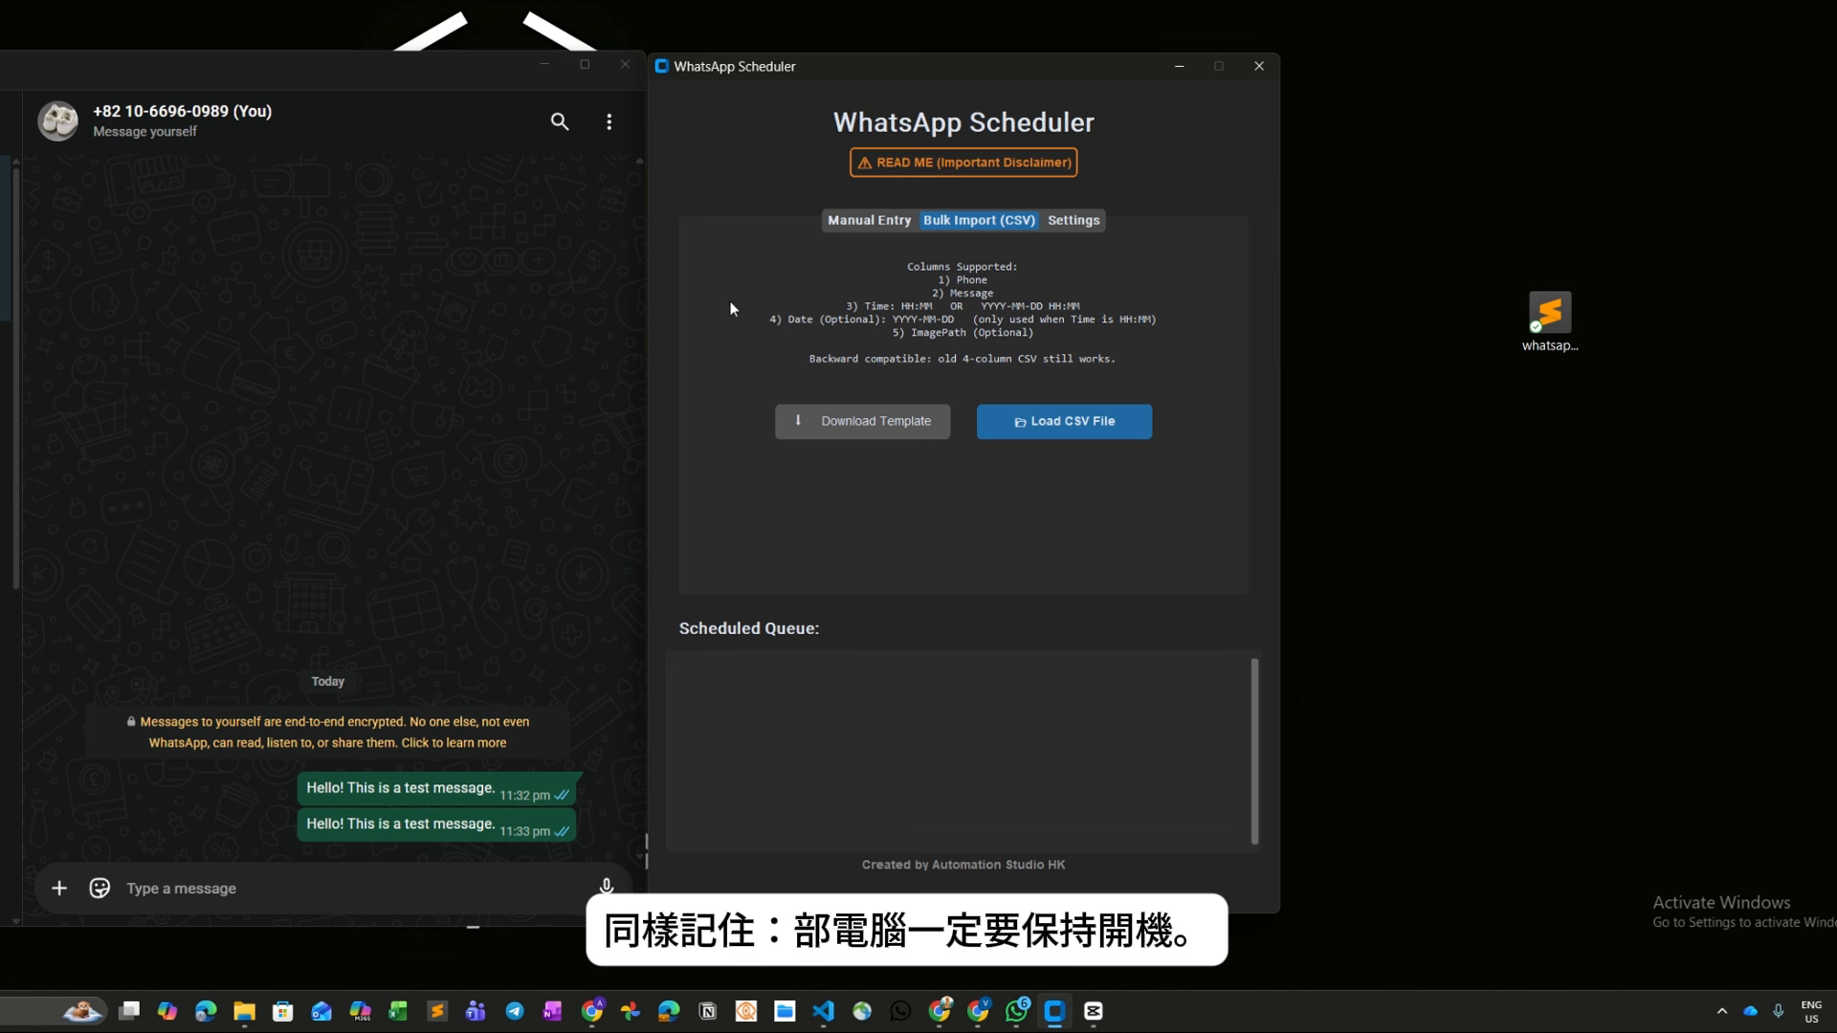
Step: Open the scheduler's automation delay settings for WhatsApp load time and typing/action delay
{"action": "left_click", "coordinate": [1074, 226]}
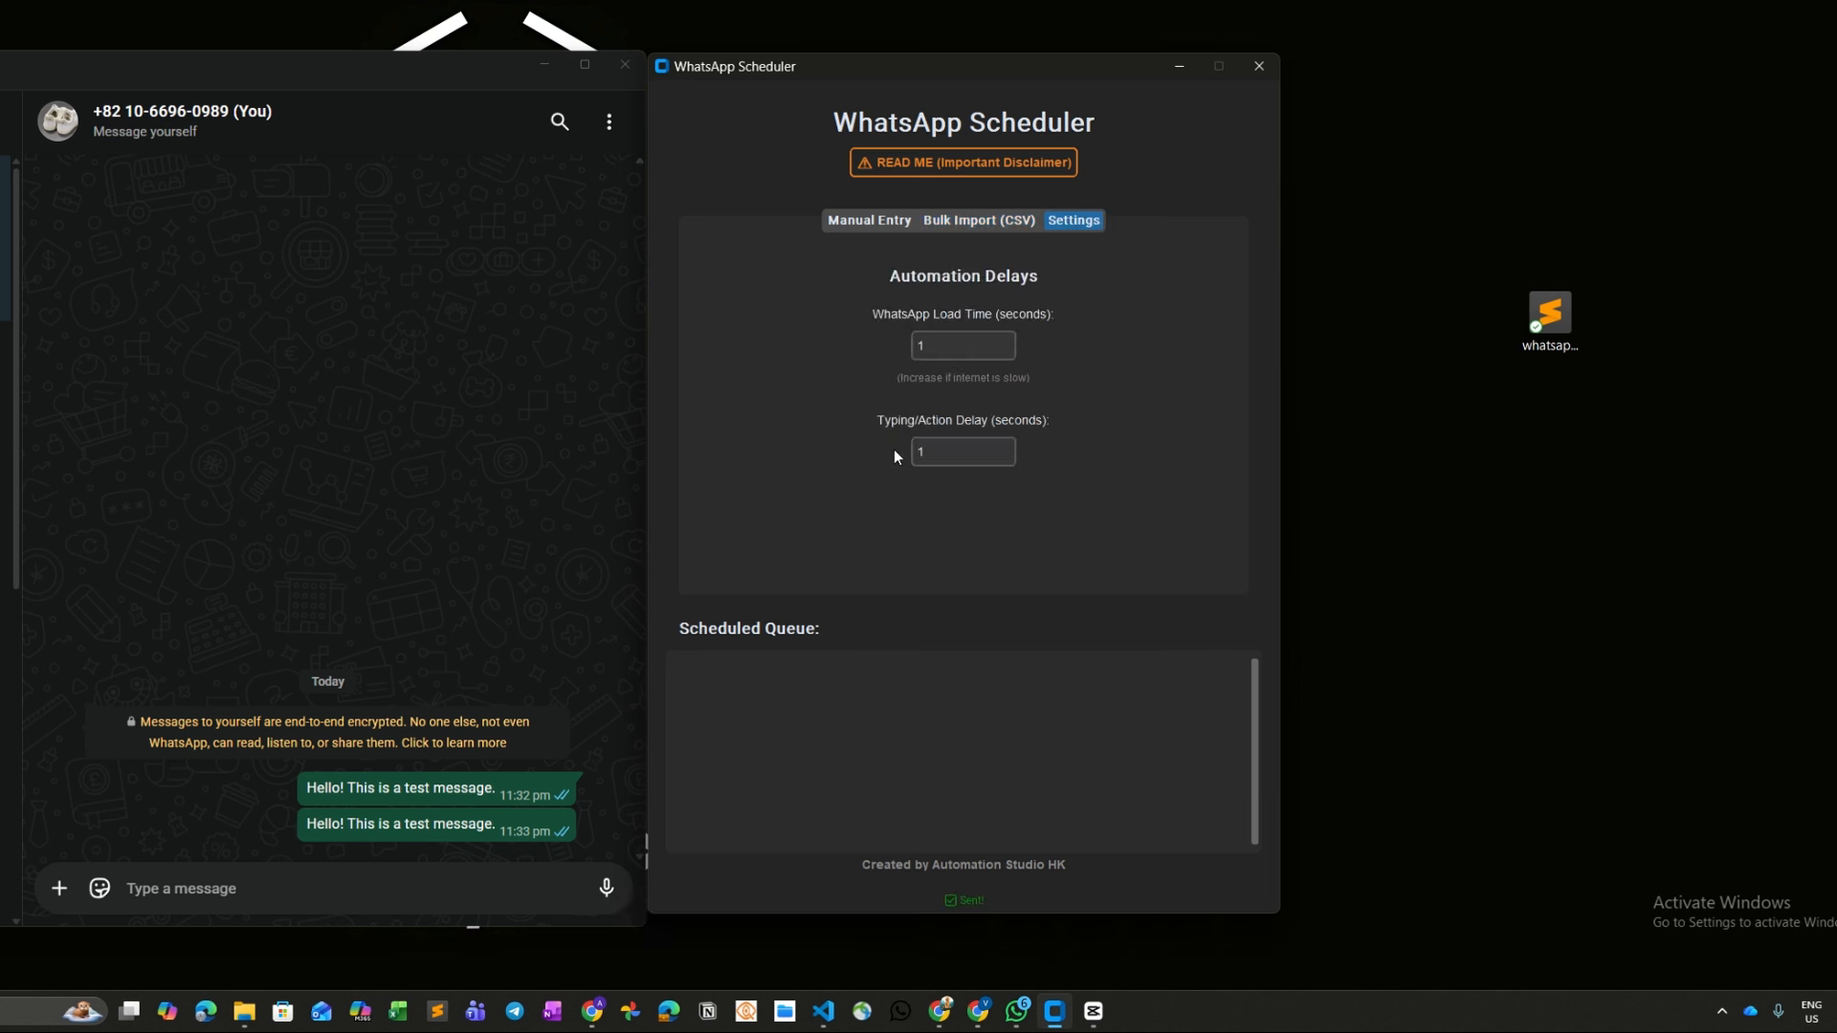